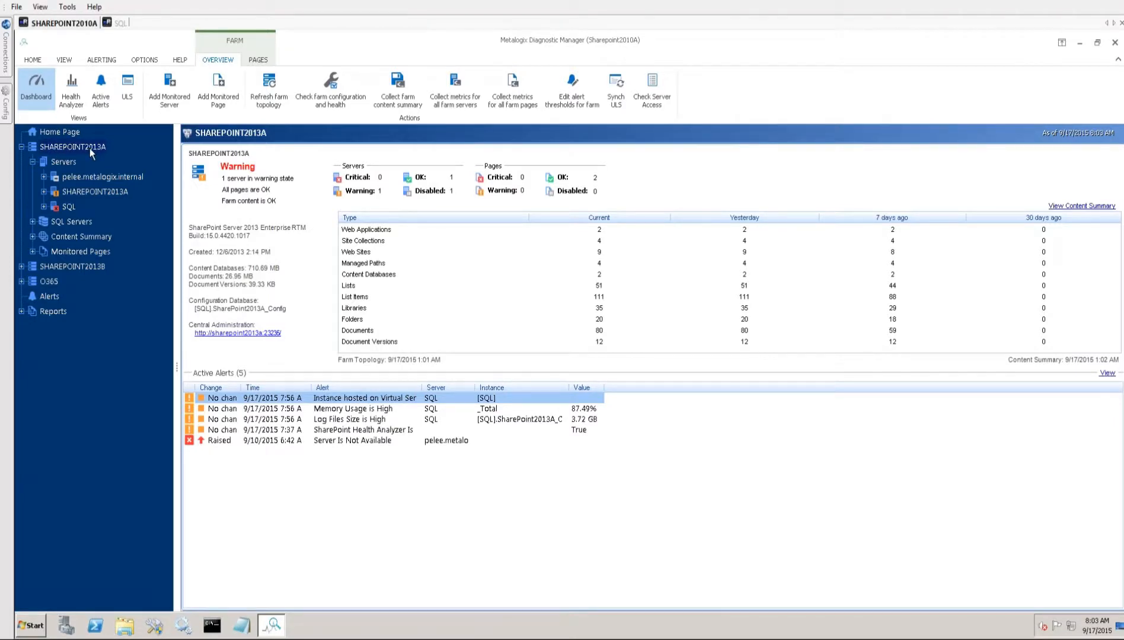
- View the overview dashboard of the SHAREPOINT2013A server in the SHAREPOINT2013A farm
left_click(72, 192)
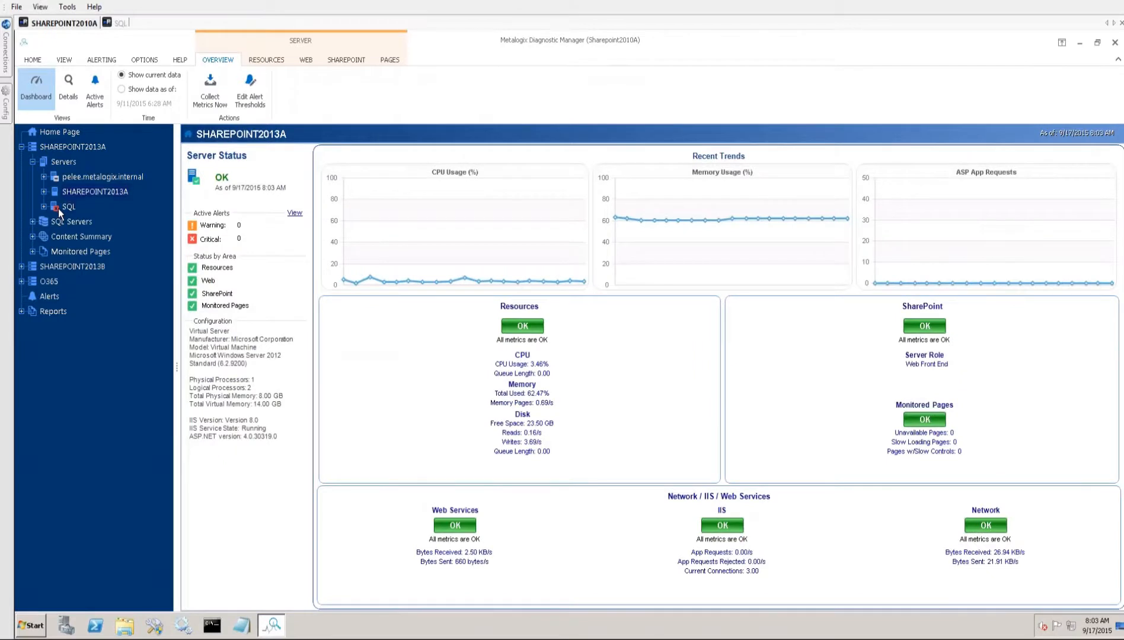
left_click(60, 209)
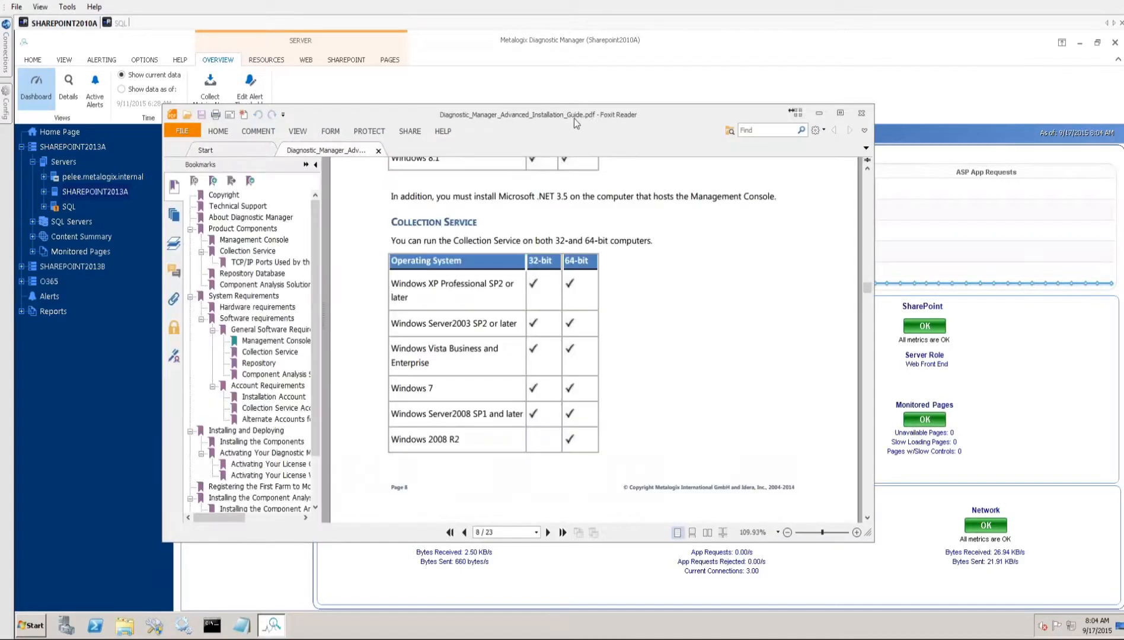
- Switch to Foxit Reader, maximize the Diagnostic Manager Advanced Installation Guide and search it from the first page for "ULS"
double_click(575, 118)
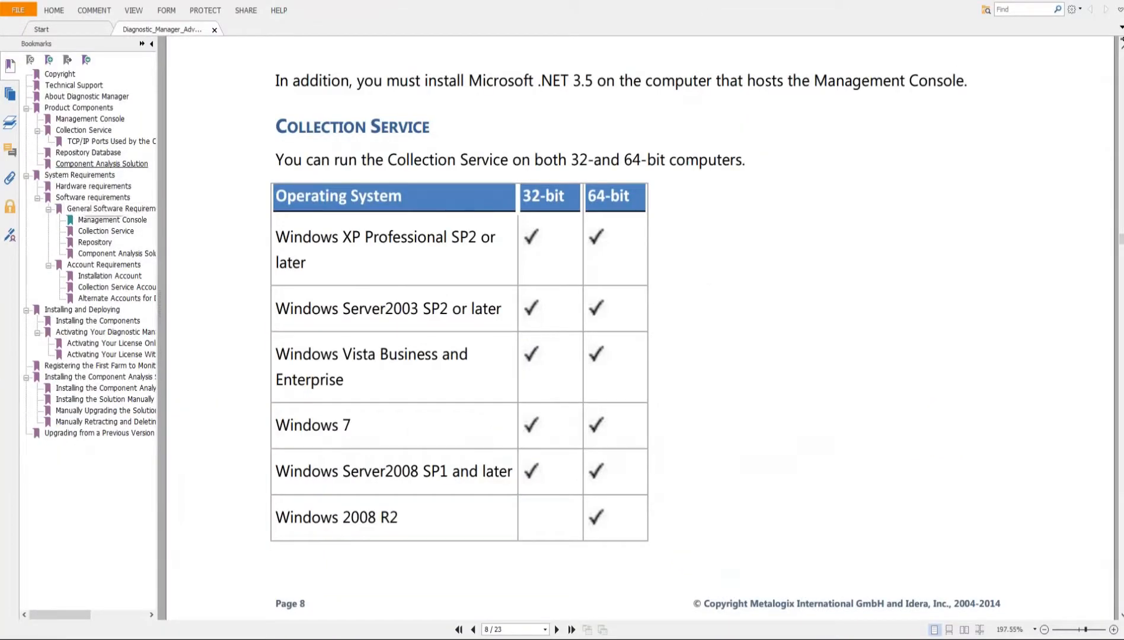
key("ctrl+Home")
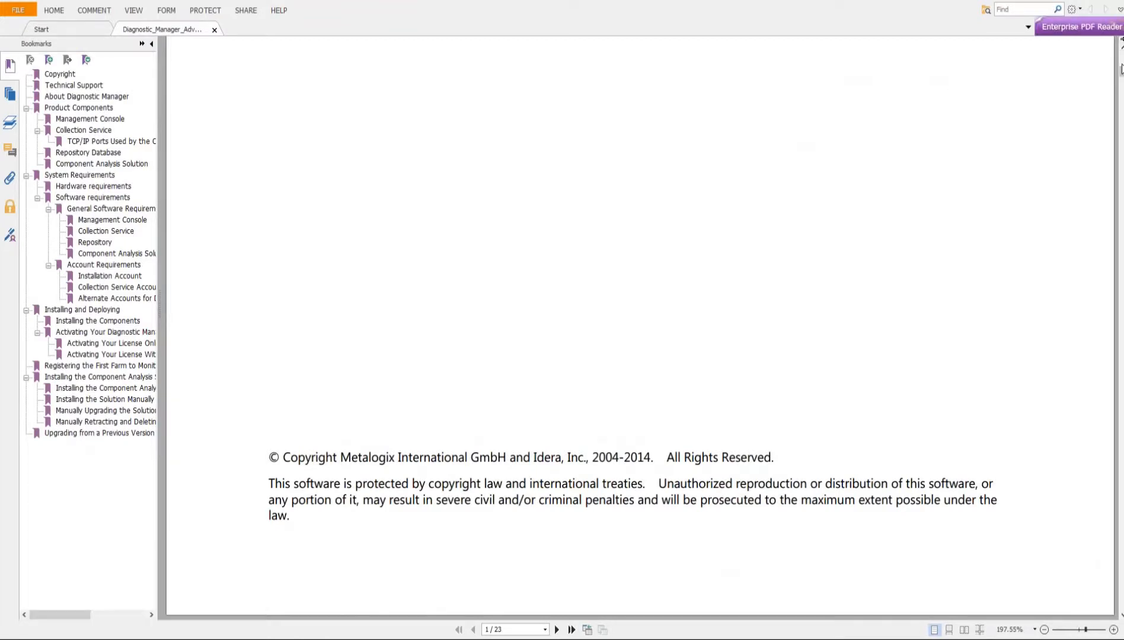
scroll(529, 184, "up", 8)
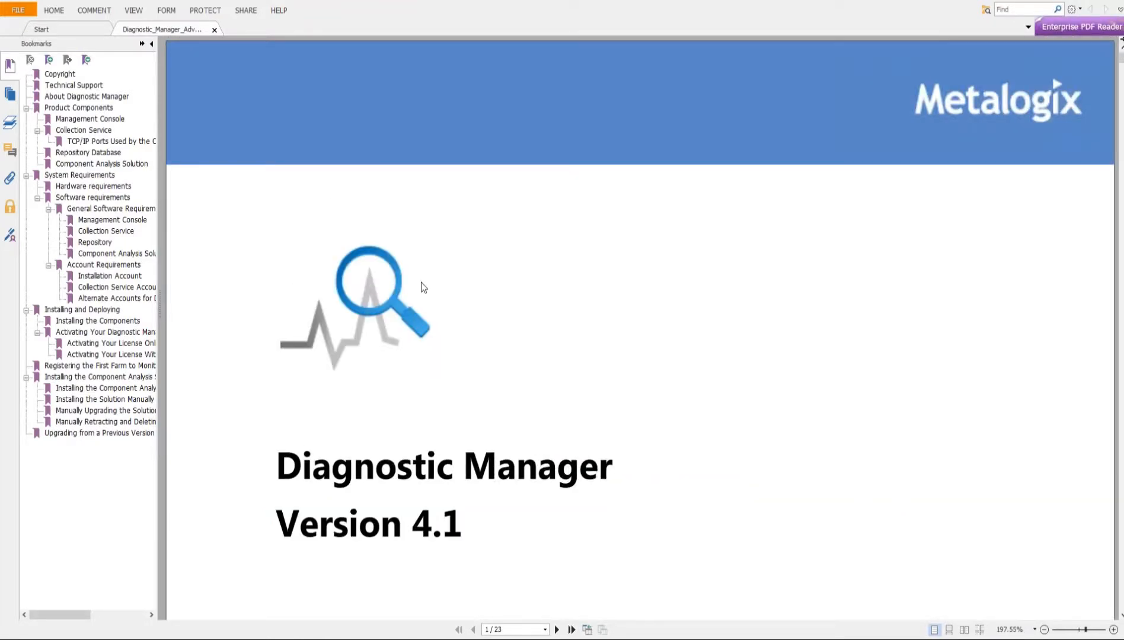
key("ctrl+f")
type("ULS")
key("Return")
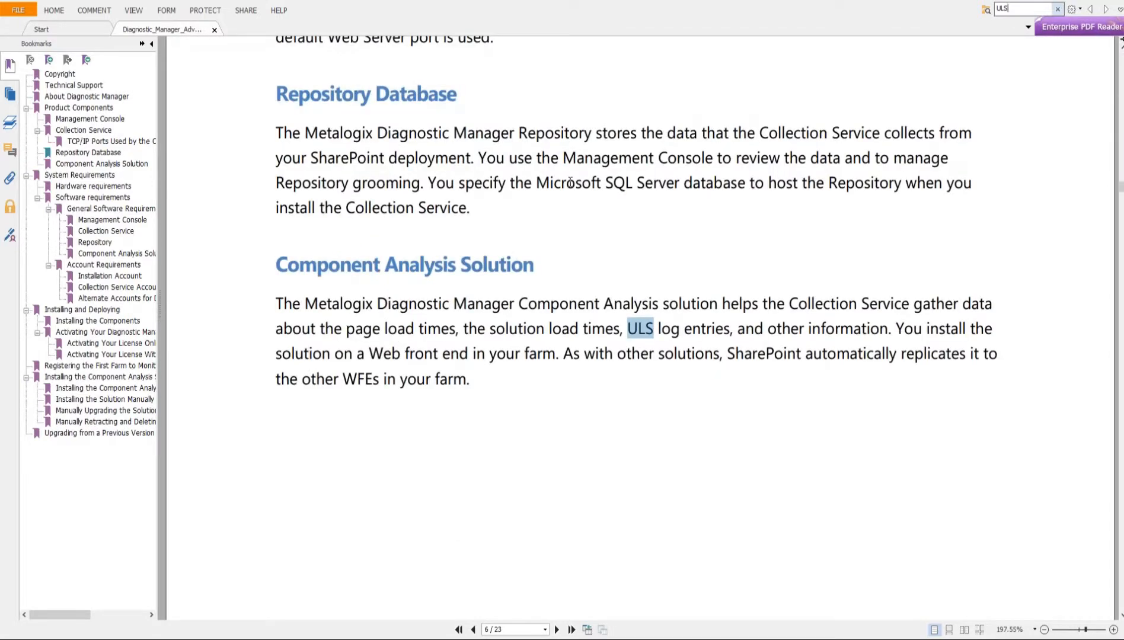
left_click(1107, 9)
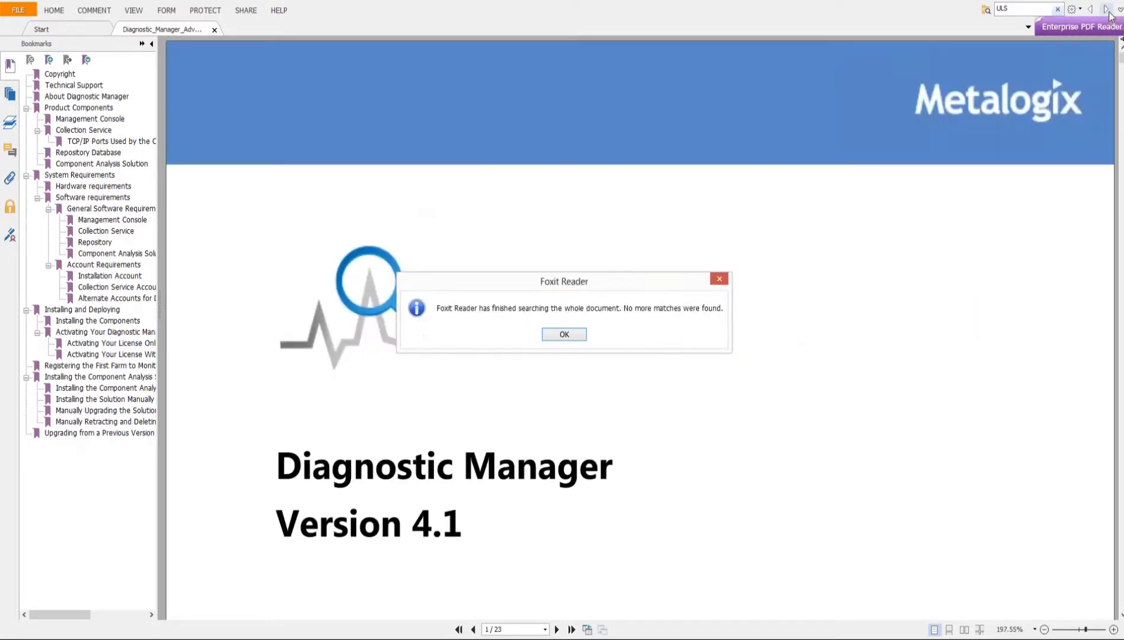
left_click(551, 333)
key("alt")
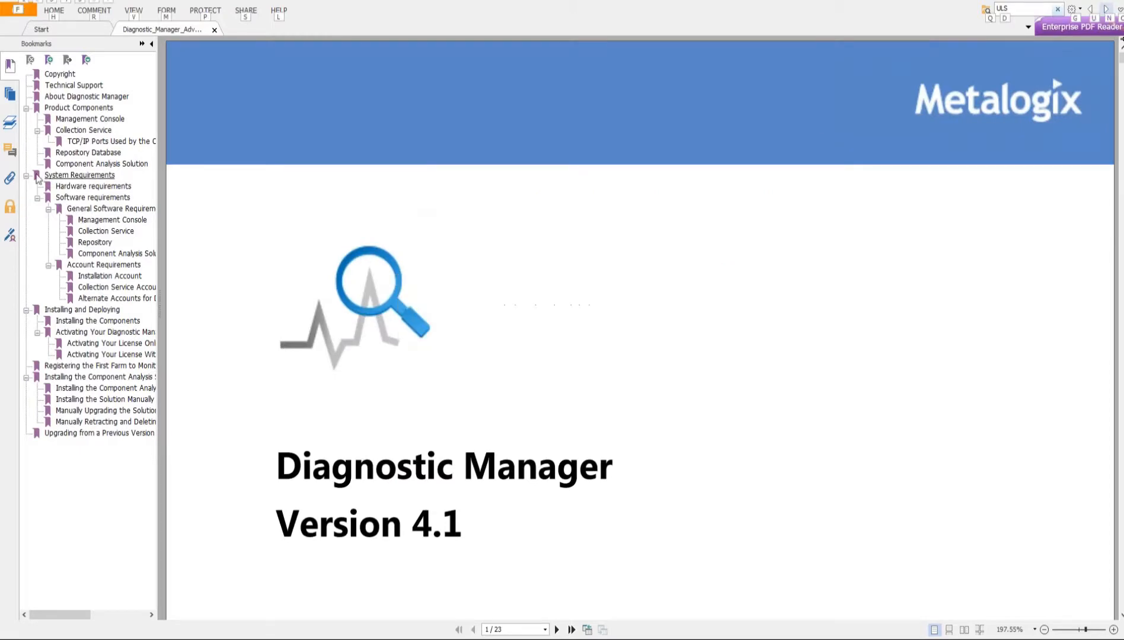
- Move the restored installation guide window away and bring up the second Diagnostic Manager guide maximized
double_click(901, 2)
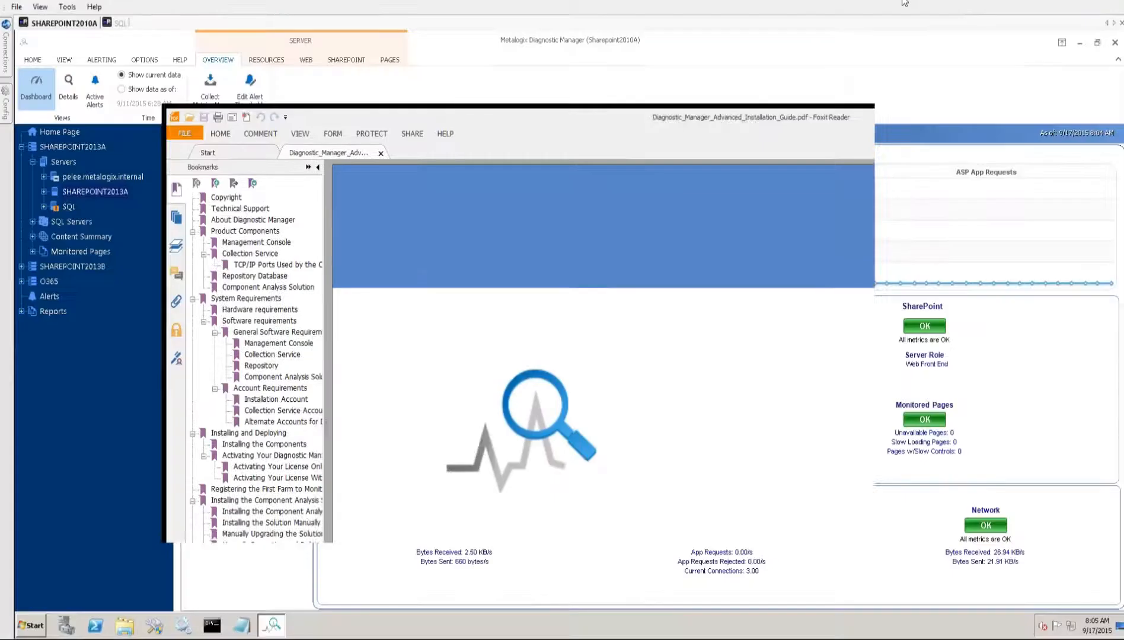
left_click_drag(578, 117, 0, 95)
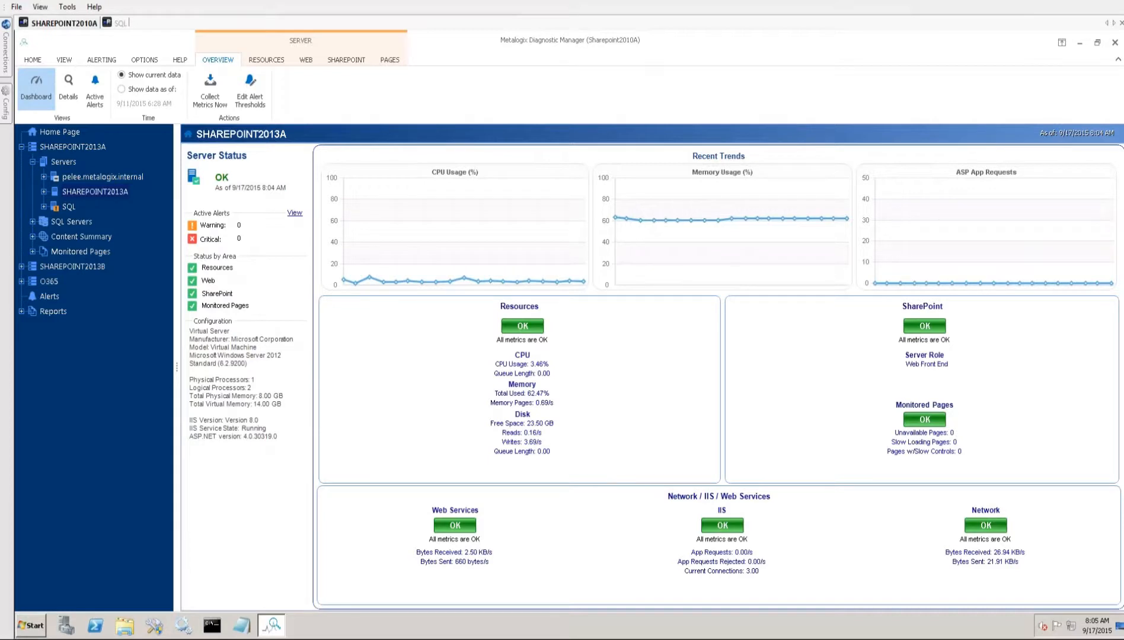
left_click_drag(0, 39, 593, 89)
double_click(593, 89)
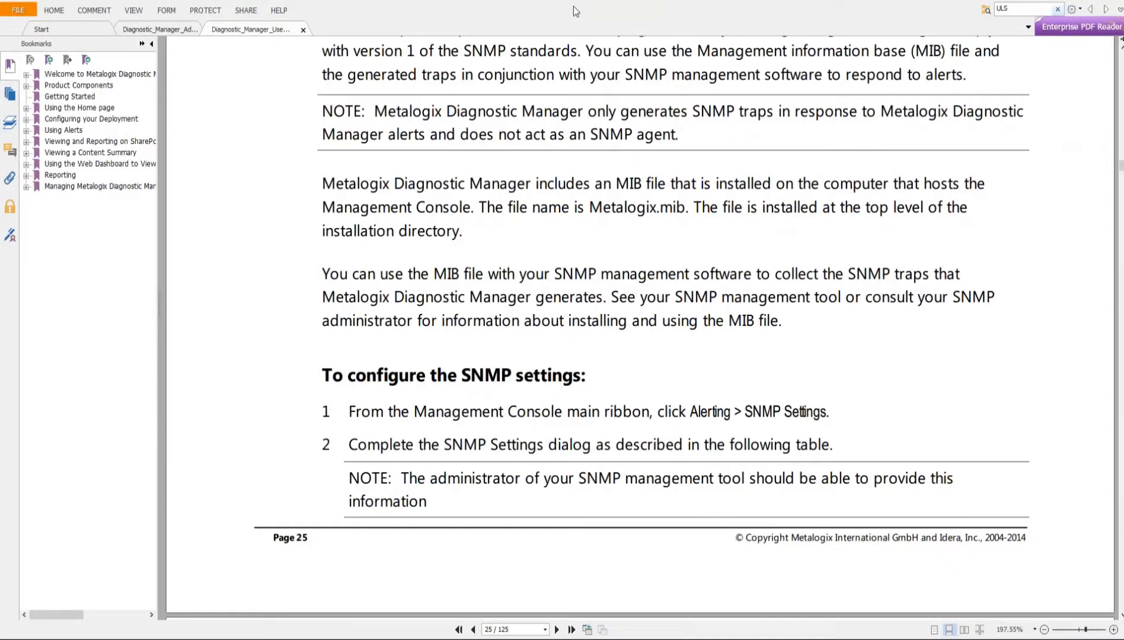
- Examine the "Enabling and Configuring ULS Log Entries (SharePoint 2010 and 2013)" section on page 26, including its prerequisites and setup instructions
scroll(489, 264, "up", 5)
scroll(490, 265, "up", 2)
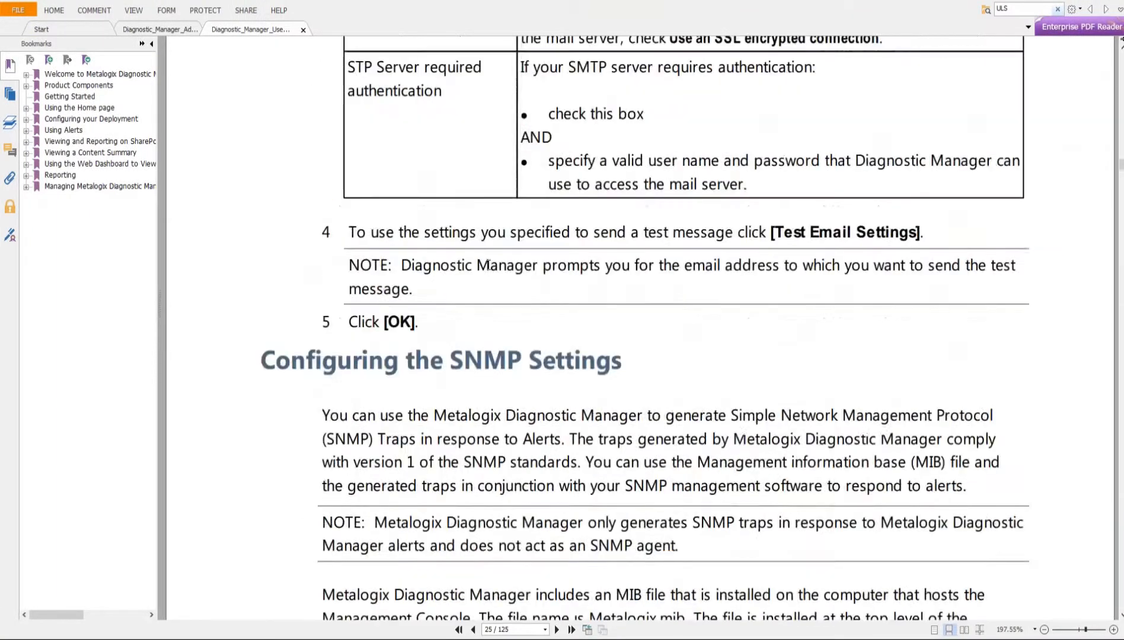
scroll(490, 265, "down", 17)
scroll(480, 268, "down", 4)
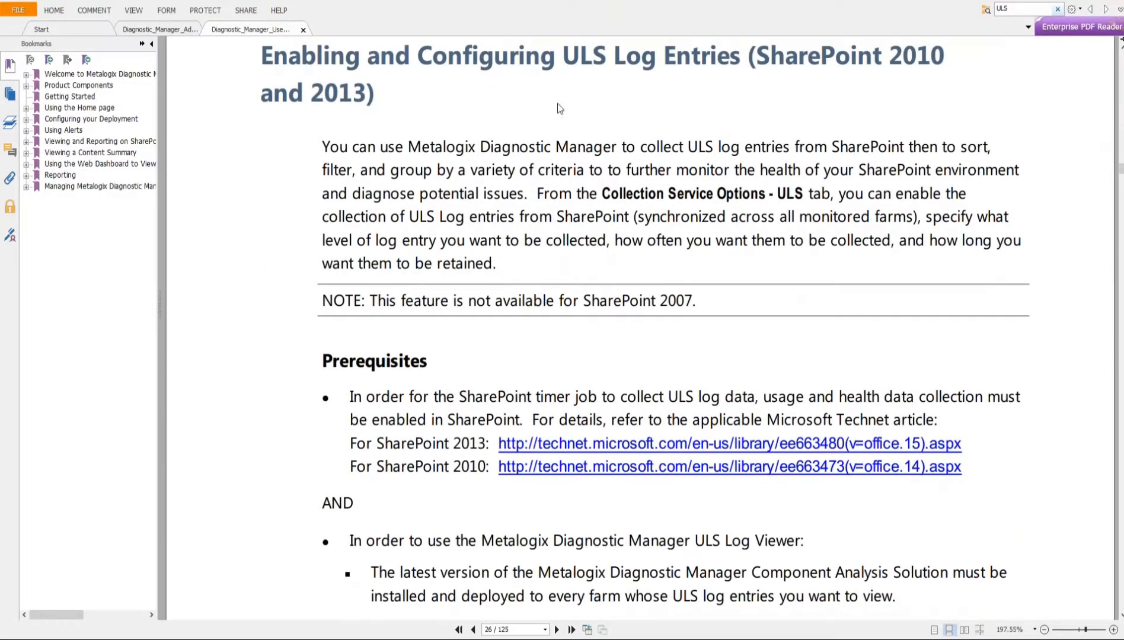
scroll(258, 246, "down", 7)
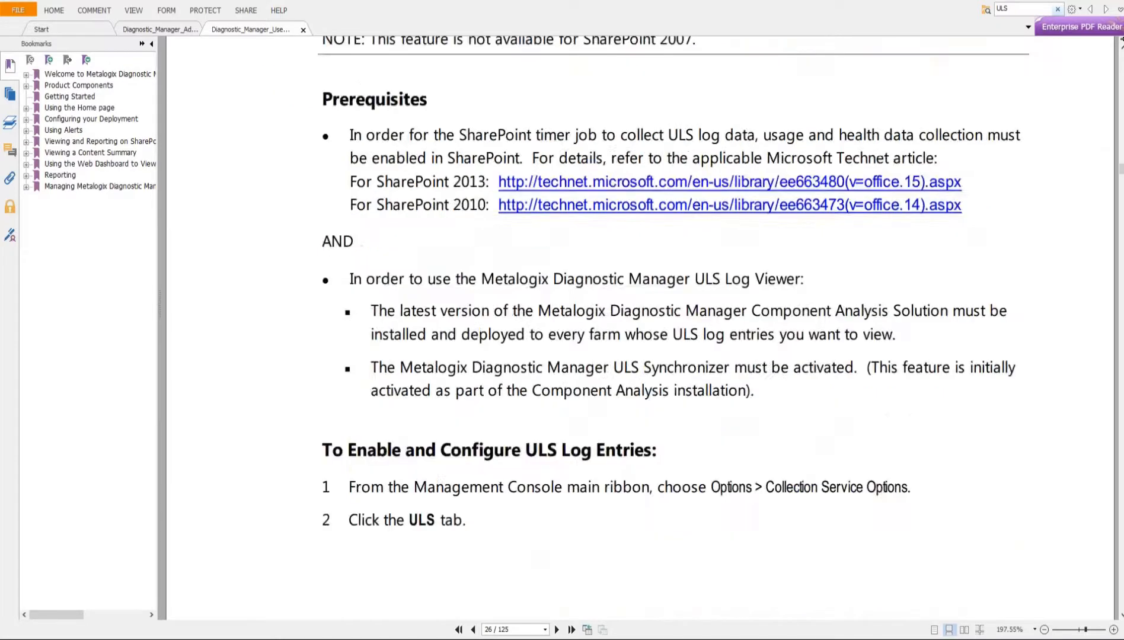
scroll(414, 500, "up", 8)
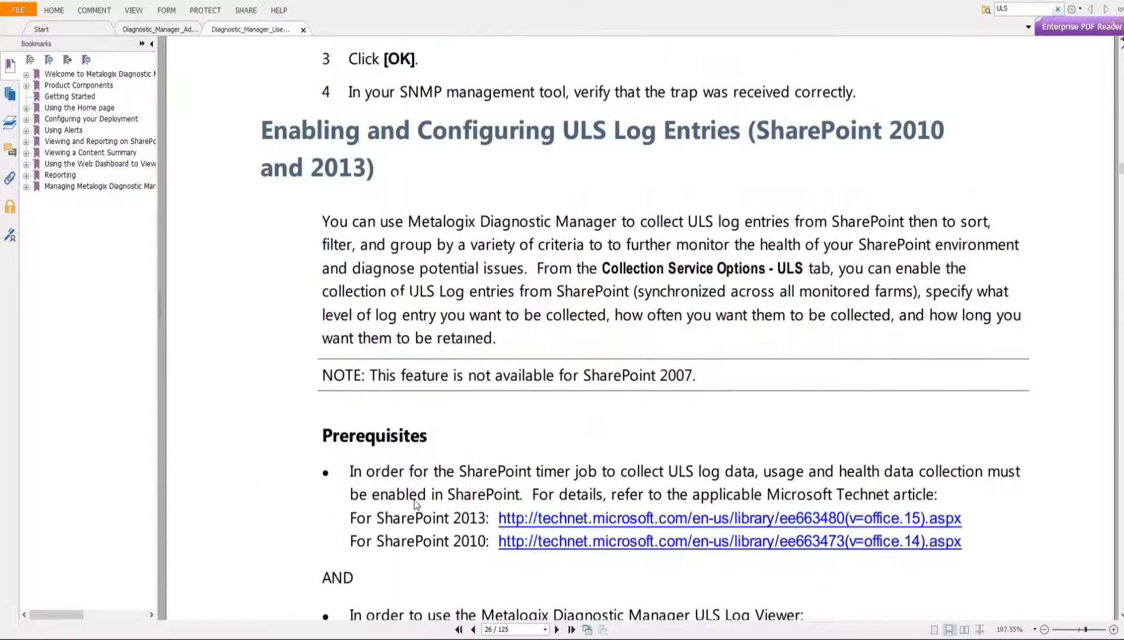
scroll(414, 500, "down", 1)
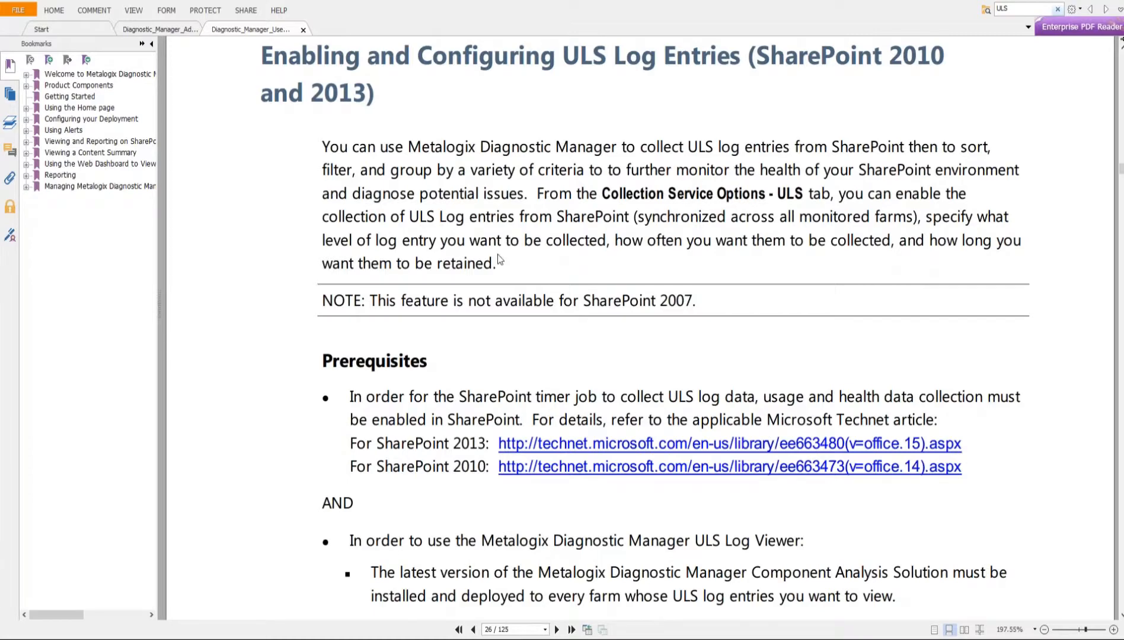
scroll(499, 259, "down", 1)
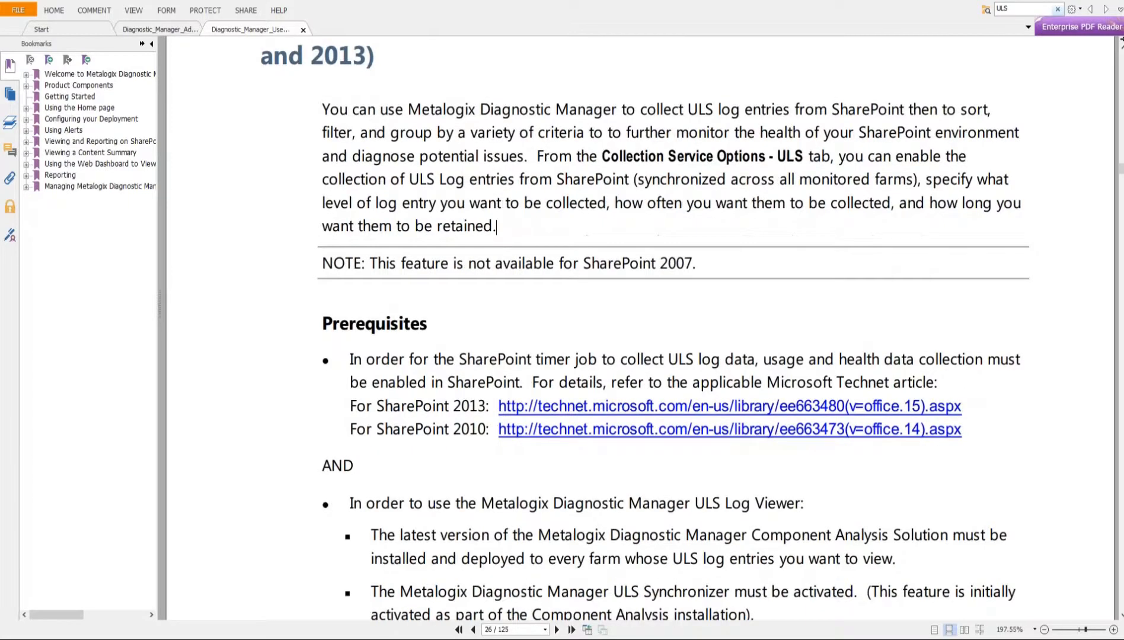
scroll(478, 277, "down", 5)
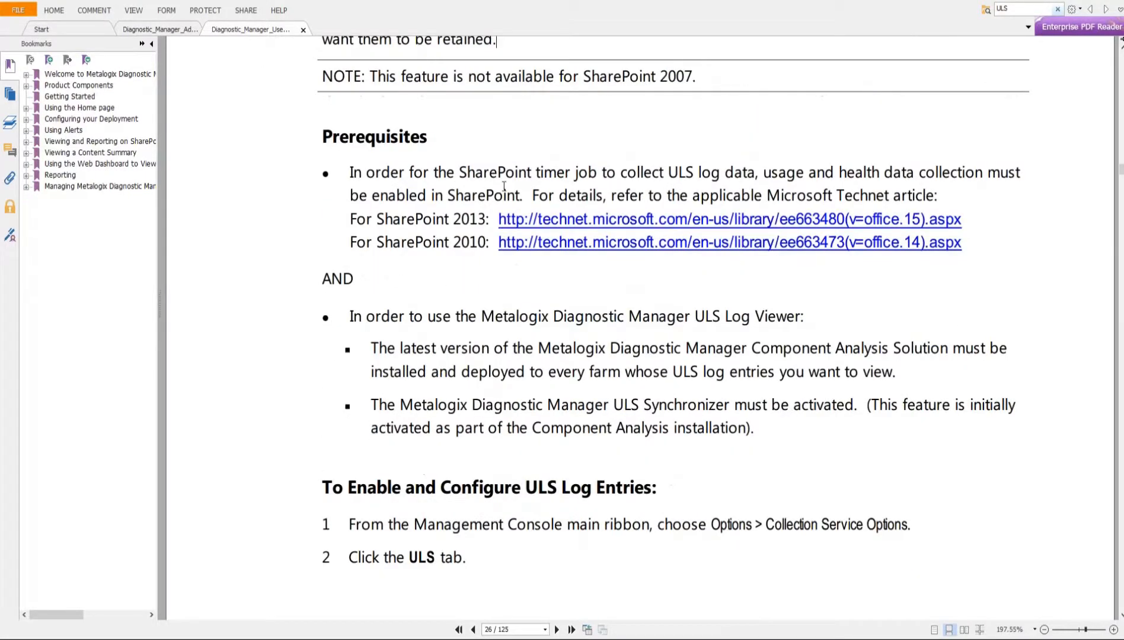
scroll(468, 207, "up", 5)
scroll(534, 216, "down", 4)
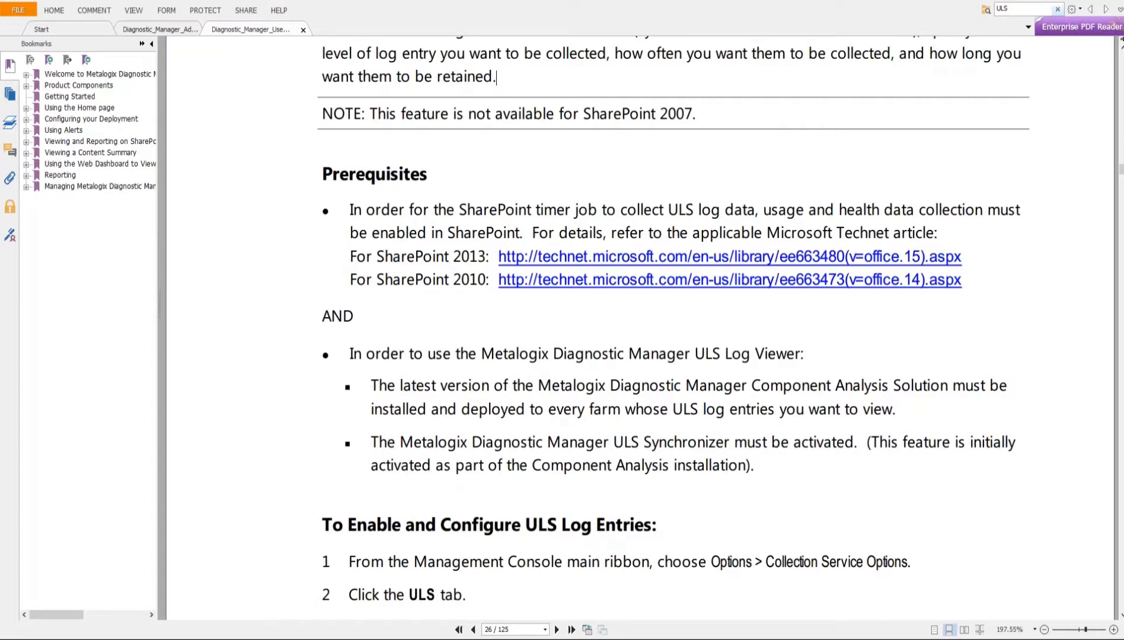
- Switch to the browser showing the SharePoint 2013 usage and health data collection article, maximize it and collapse its tab sidebar
left_click_drag(0, 36, 460, 68)
double_click(459, 69)
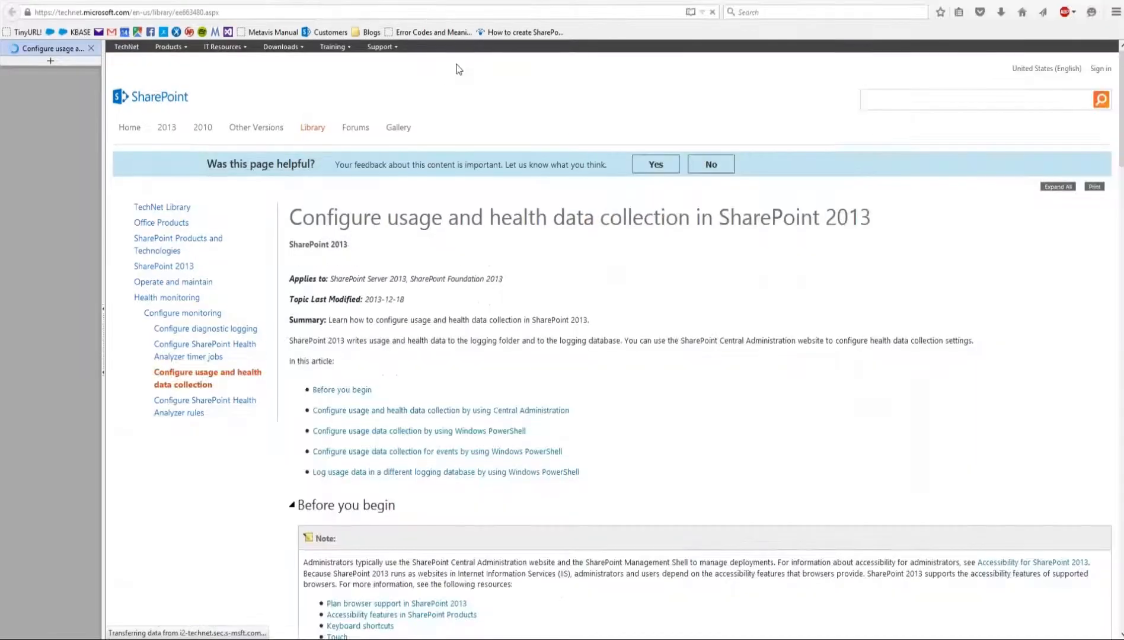
left_click(104, 343)
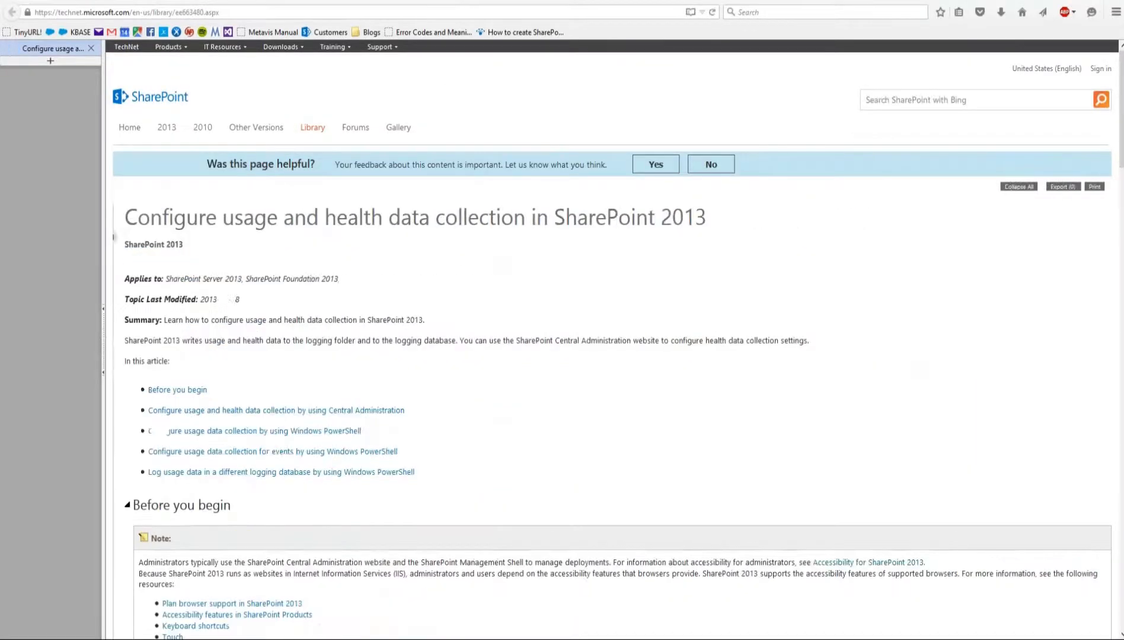
left_click(104, 343)
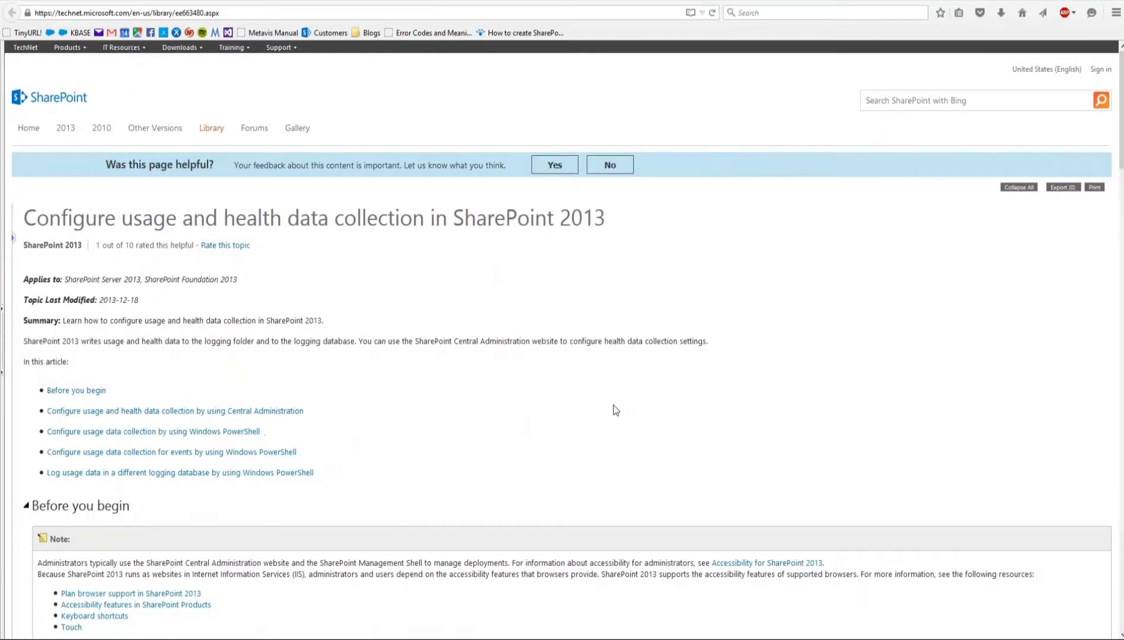
- Review the article's Central Administration and Windows PowerShell procedures for configuring data collection, and select the article's web address
scroll(616, 415, "down", 2)
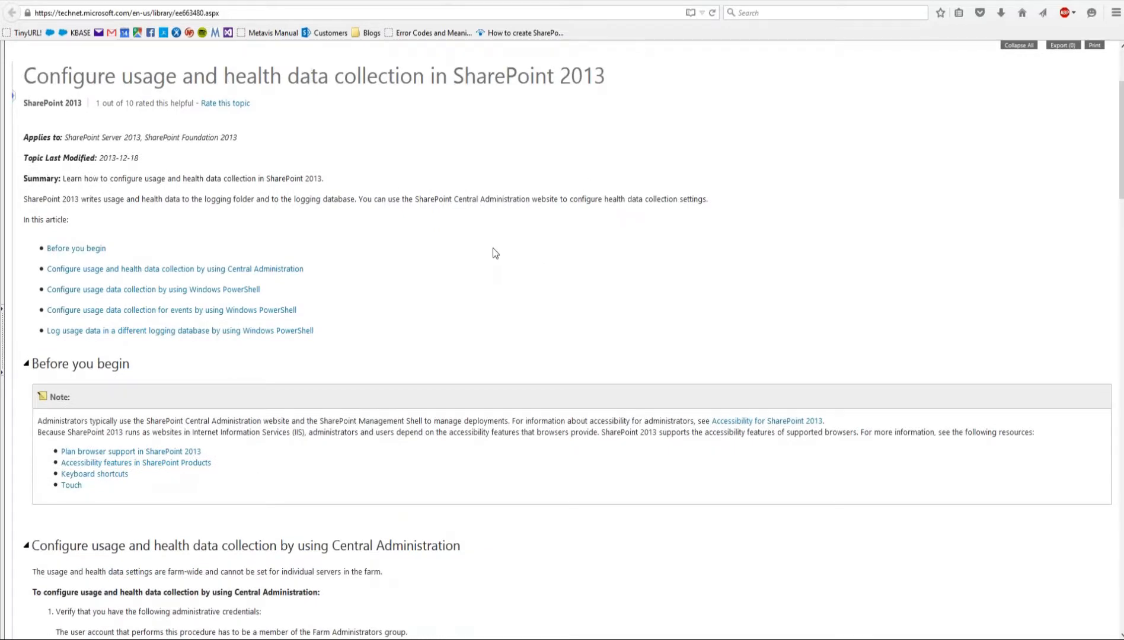
scroll(493, 248, "down", 2)
scroll(427, 281, "down", 5)
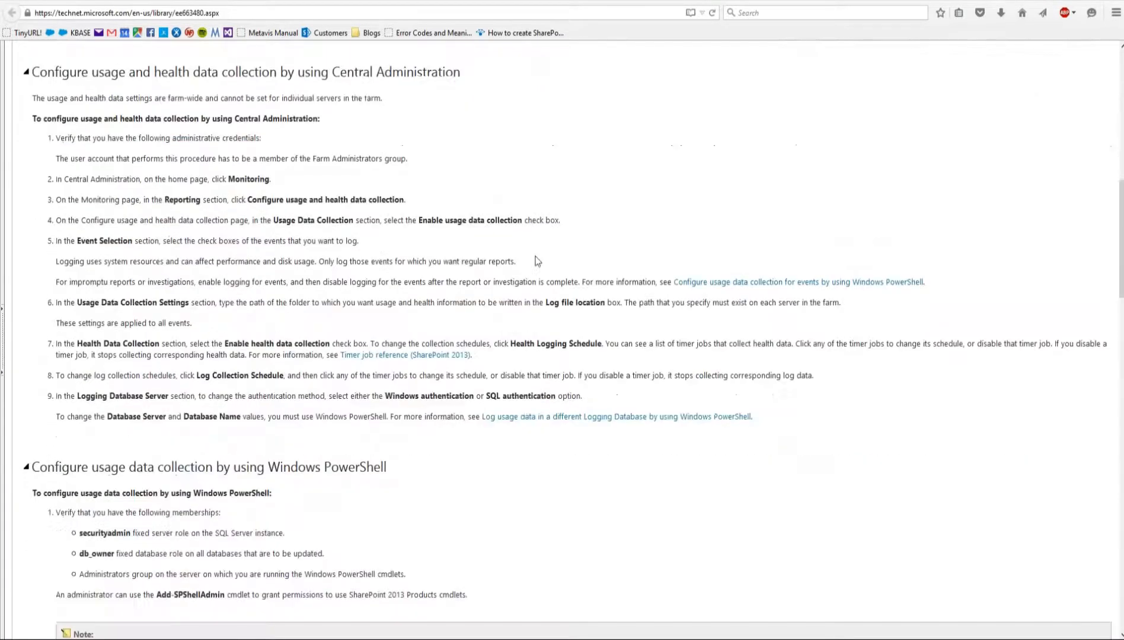
scroll(534, 258, "up", 1)
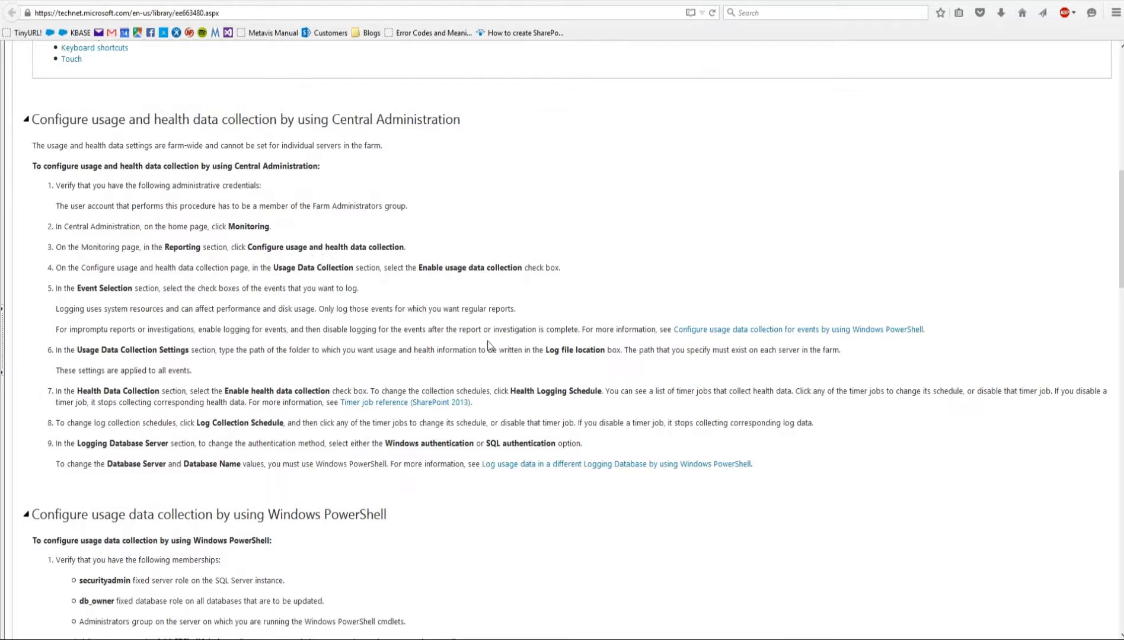
scroll(603, 396, "down", 3)
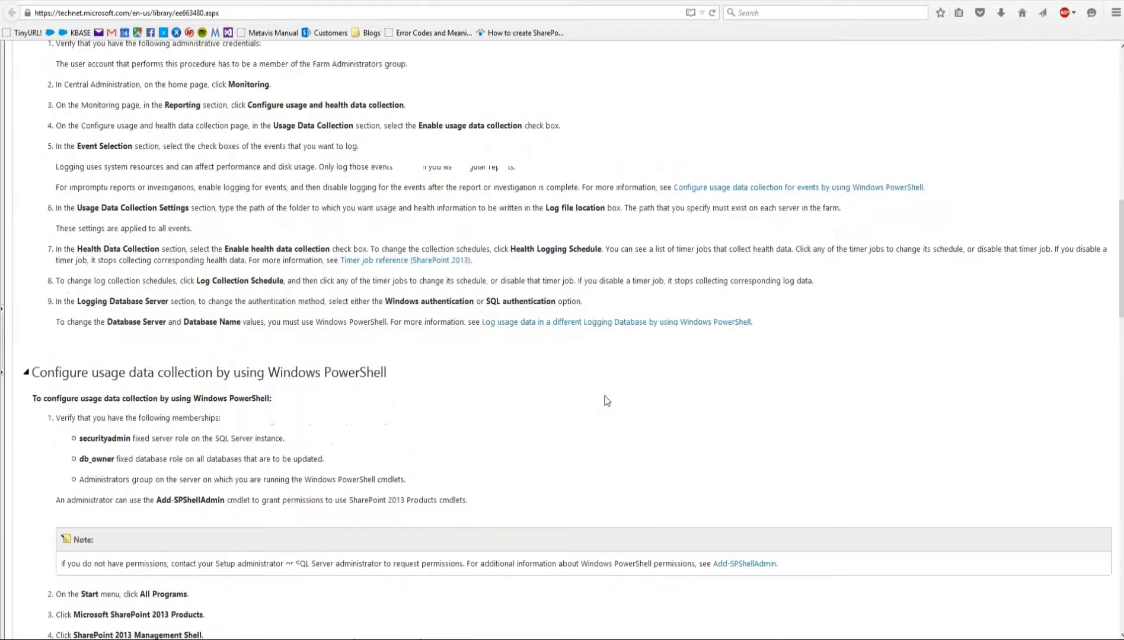
scroll(454, 377, "up", 3)
scroll(457, 372, "down", 4)
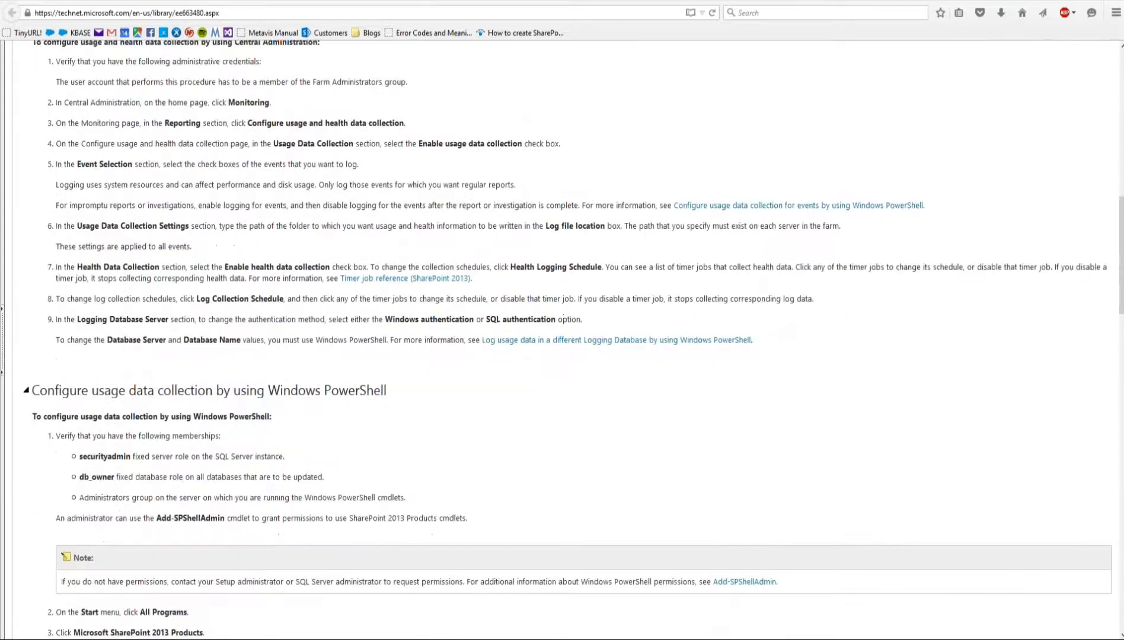
scroll(505, 313, "up", 2)
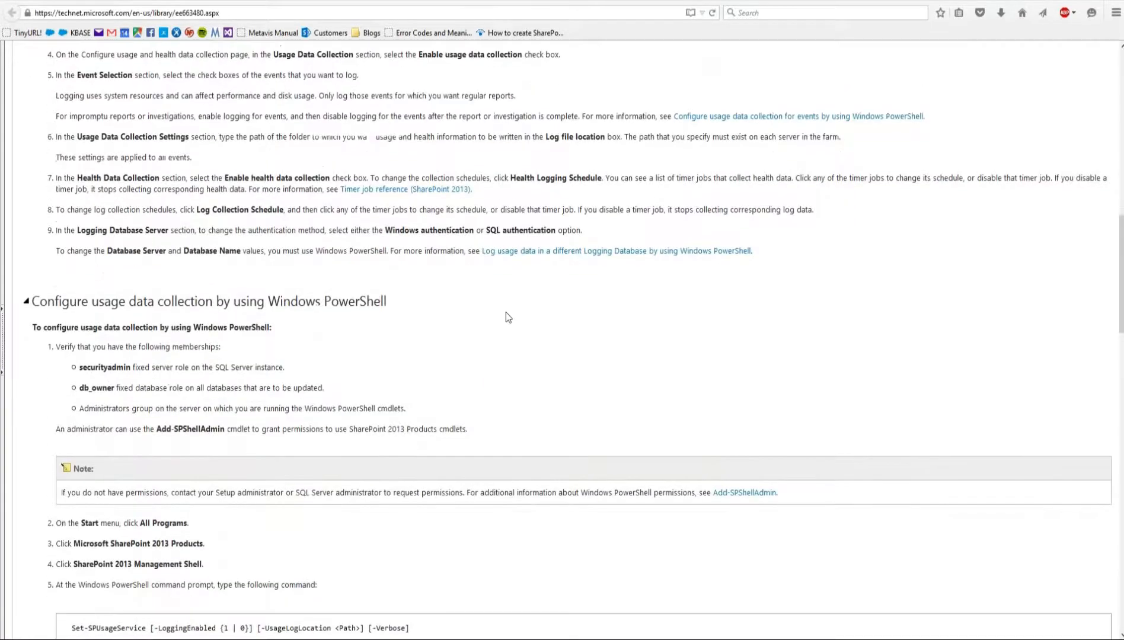
scroll(502, 276, "up", 3)
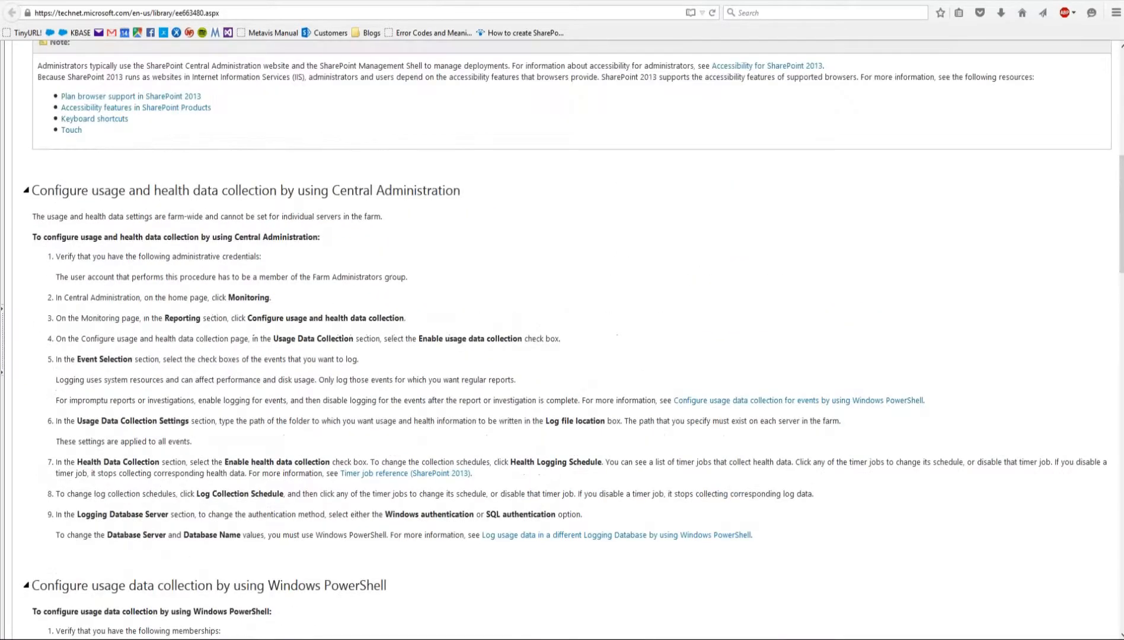
left_click(221, 14)
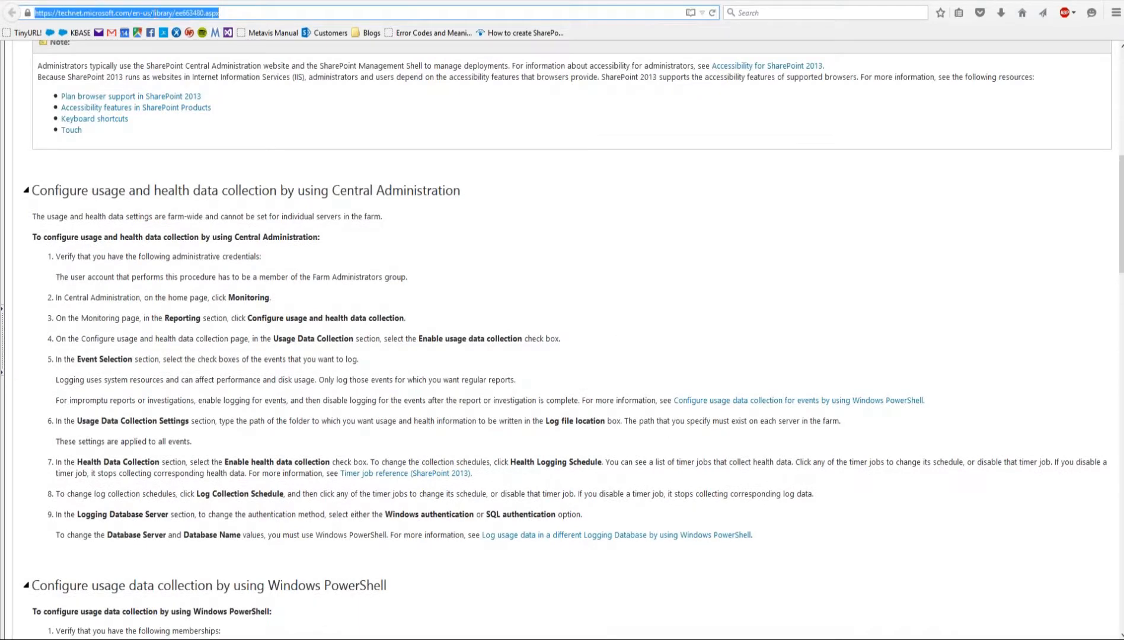
- Return to the guide's ULS prerequisites in Foxit Reader and highlight "Component Analysis Solution" in the ULS Log Viewer requirements
left_click(1083, 1)
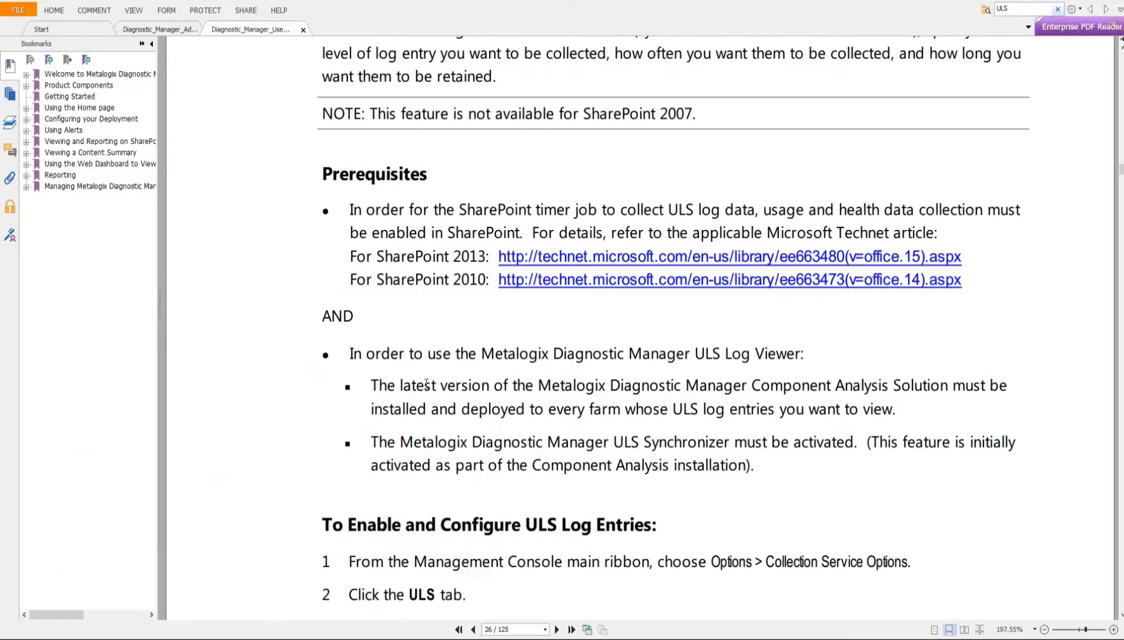
scroll(427, 382, "down", 2)
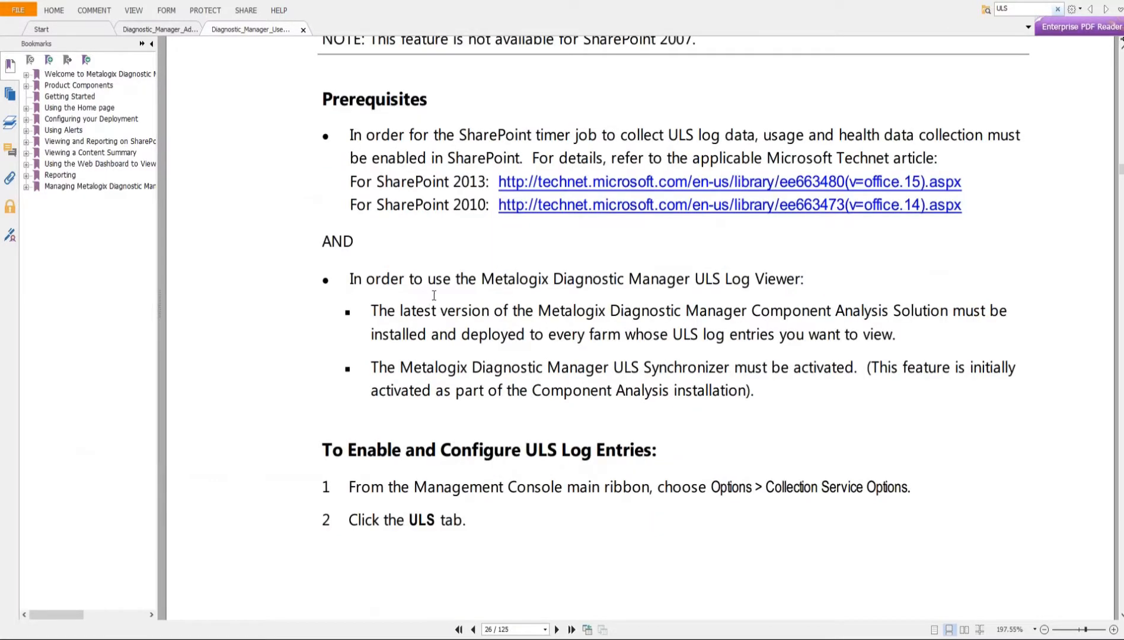
scroll(396, 297, "down", 2)
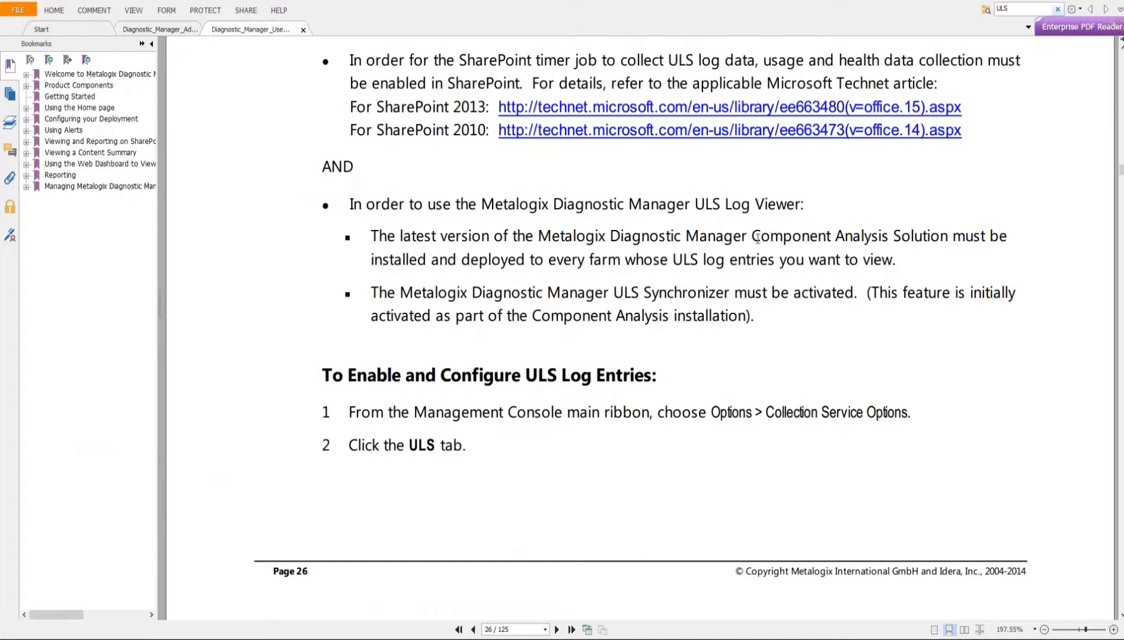
left_click_drag(758, 238, 950, 234)
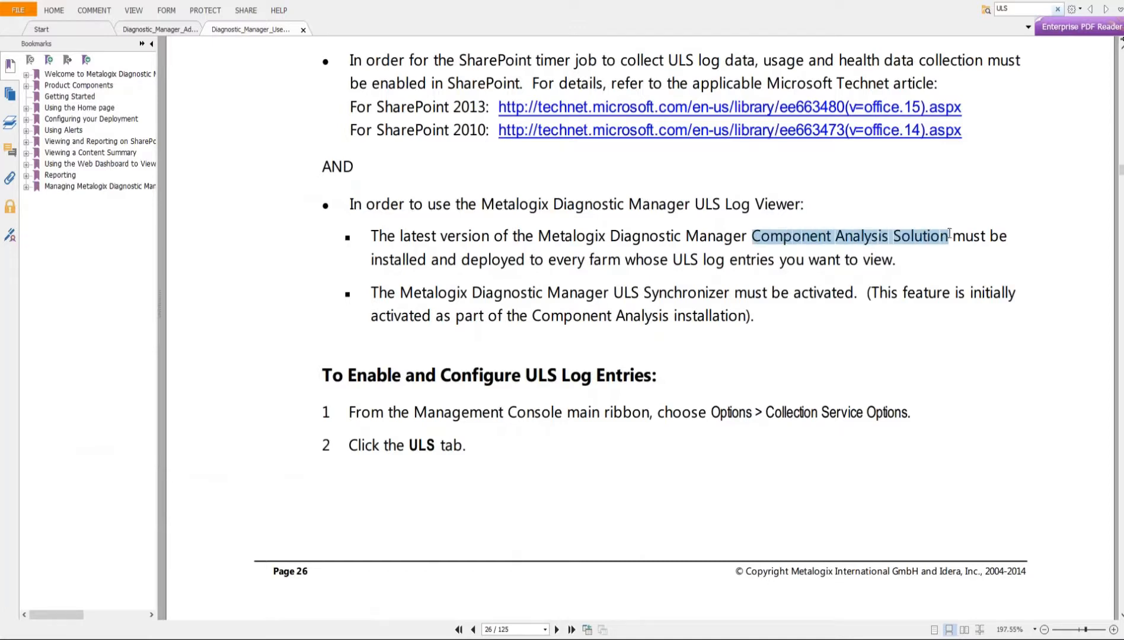
left_click(744, 233)
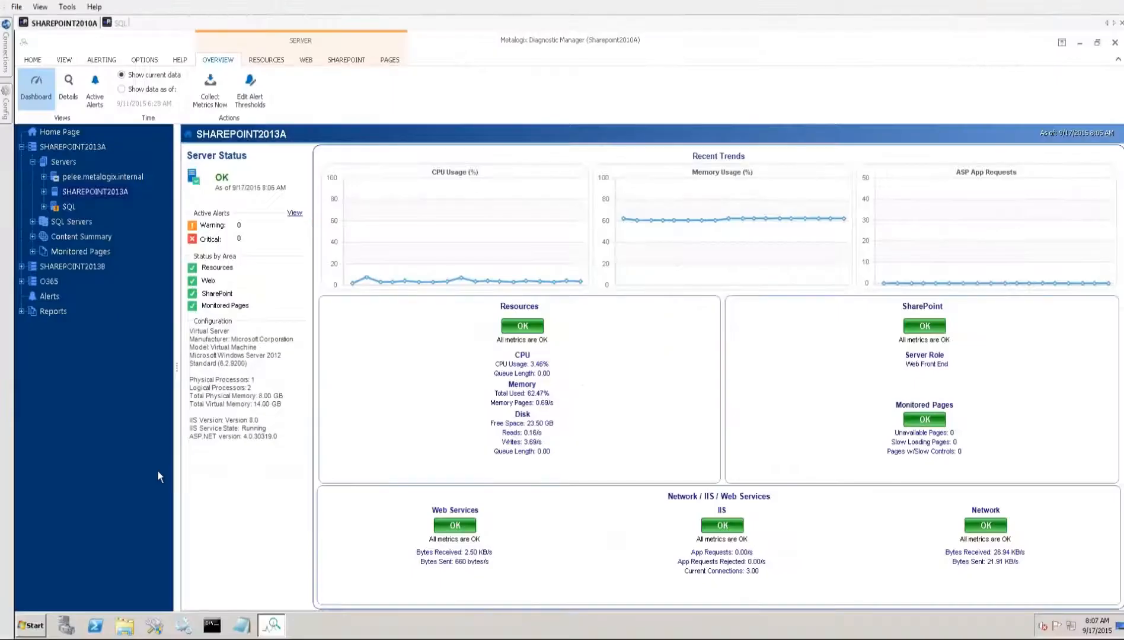
- Connect to SHAREPOINT2013A and open the properties of metalogix_diagnosticmanager_componentanalysis2013.wsp from Central Administration's farm solutions
left_click(153, 627)
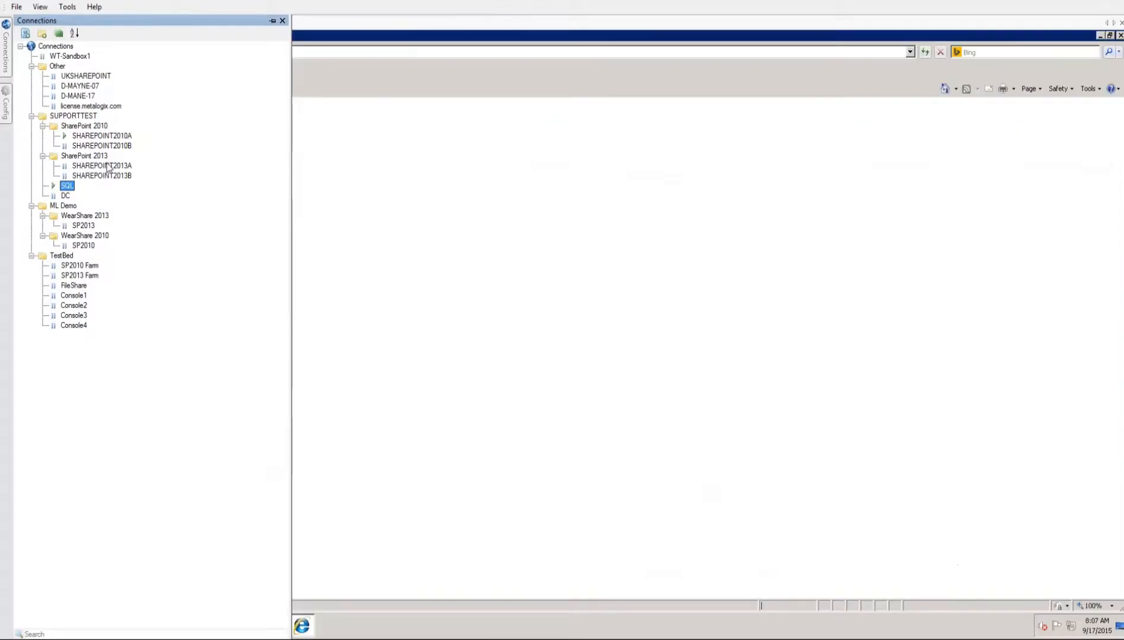
double_click(108, 167)
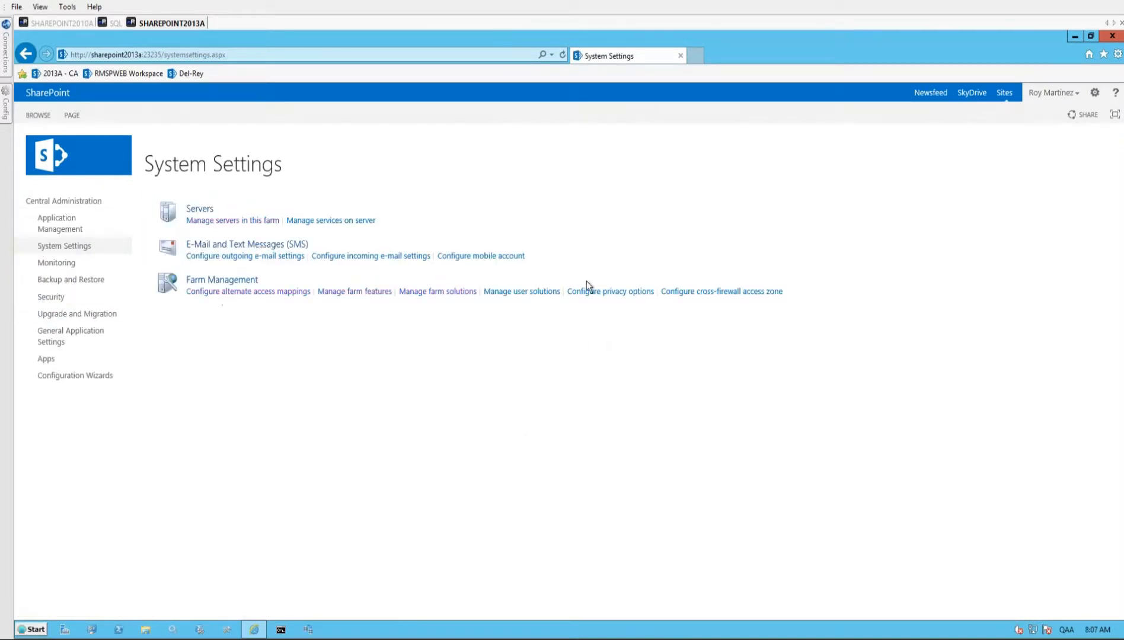
left_click(449, 295)
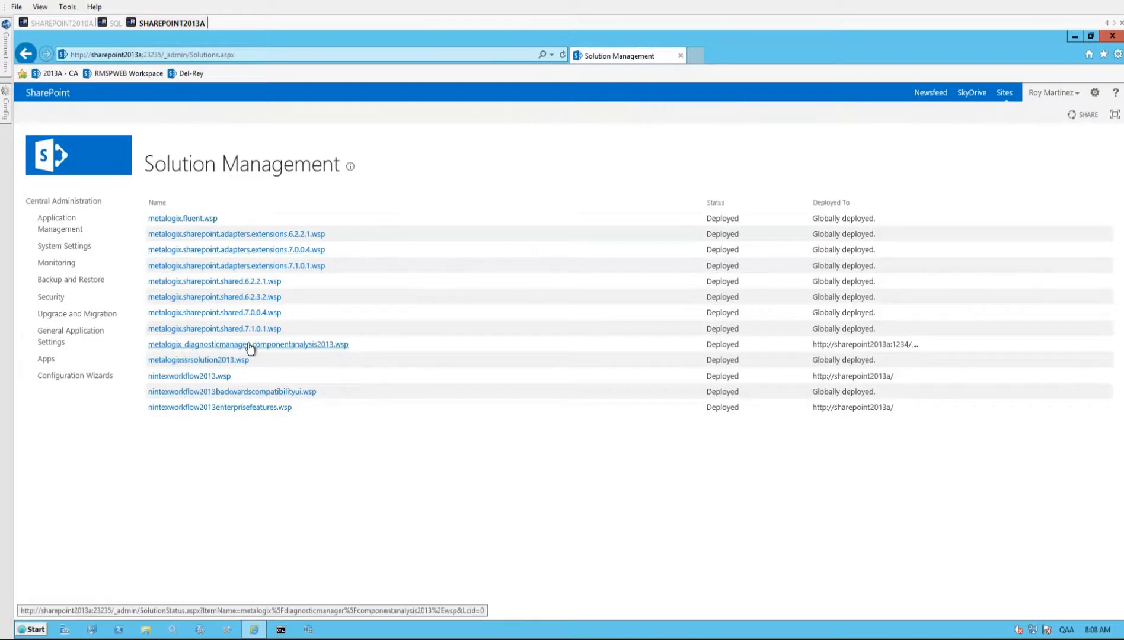
left_click(293, 348)
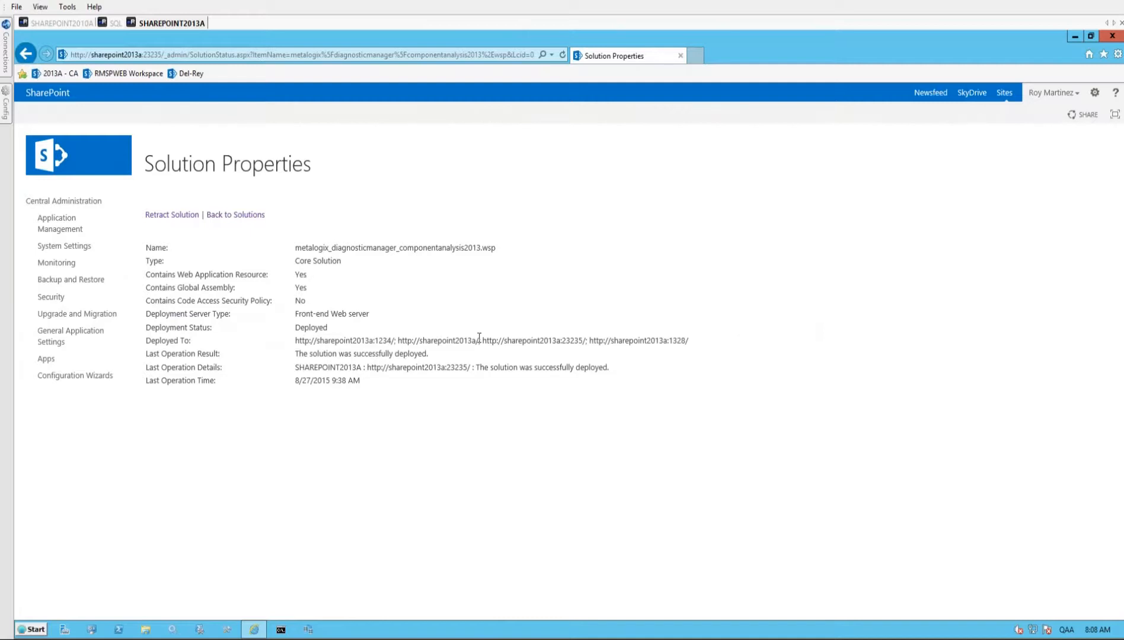
left_click_drag(584, 342, 485, 342)
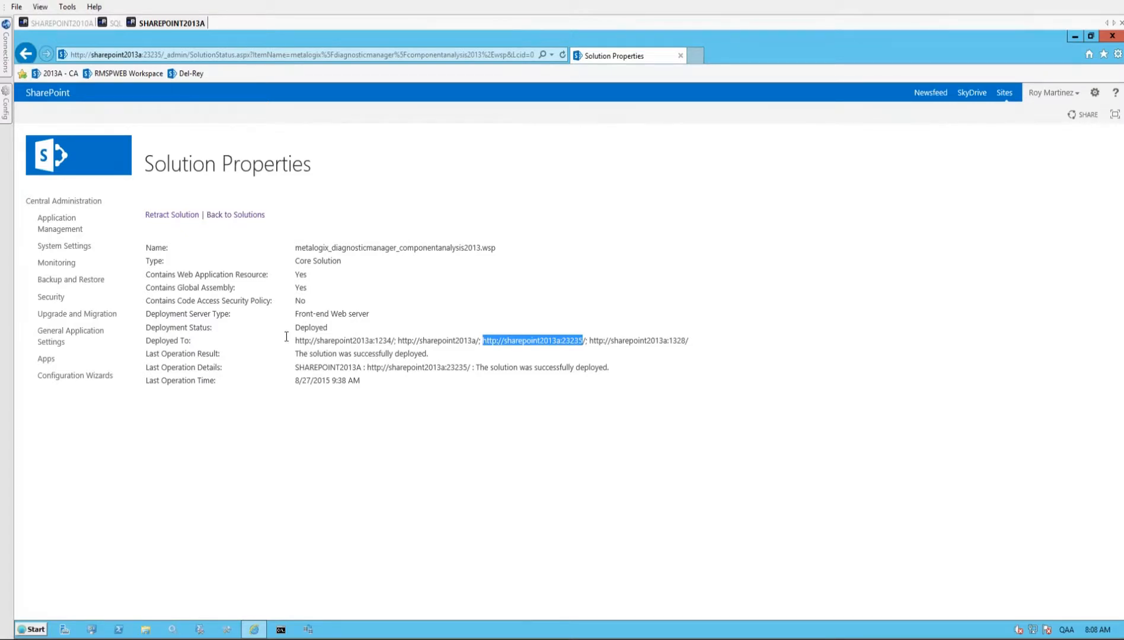
left_click_drag(302, 342, 697, 340)
left_click(486, 347)
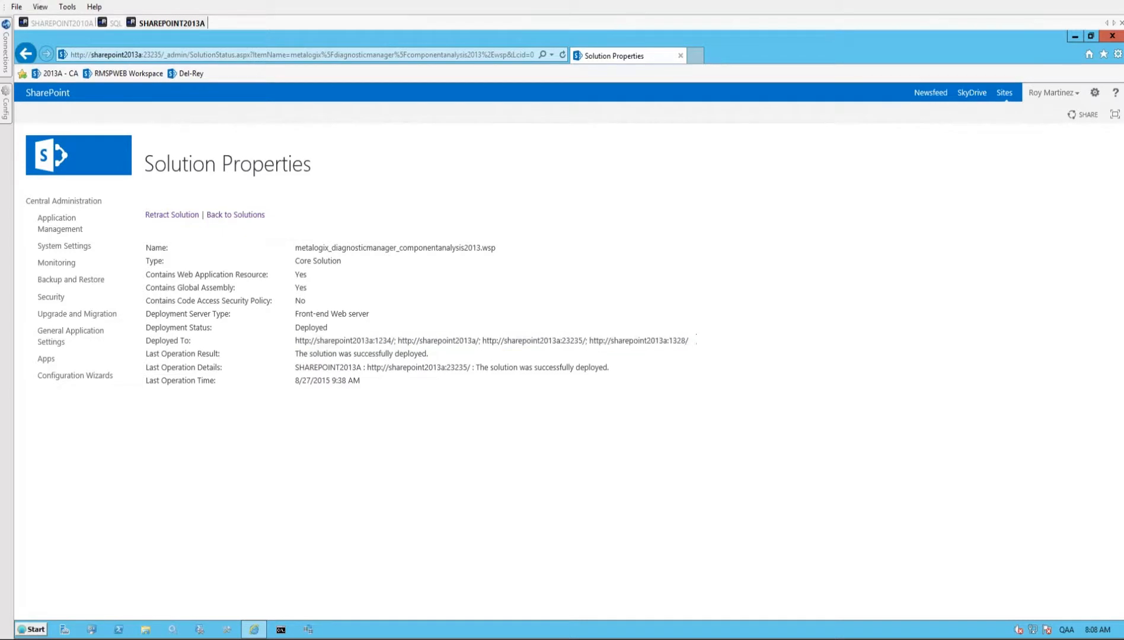
left_click_drag(483, 340, 583, 340)
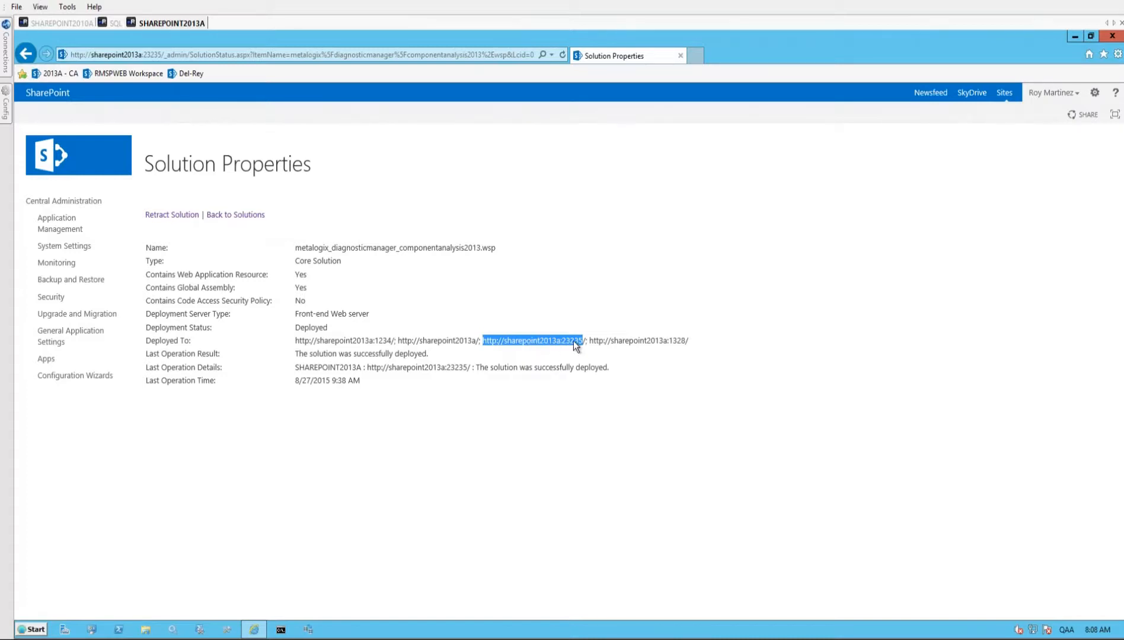
- Open the "Diagnostic Data Provider: Trace Log" timer job from the Monitoring job definitions to check its schedule
left_click(58, 264)
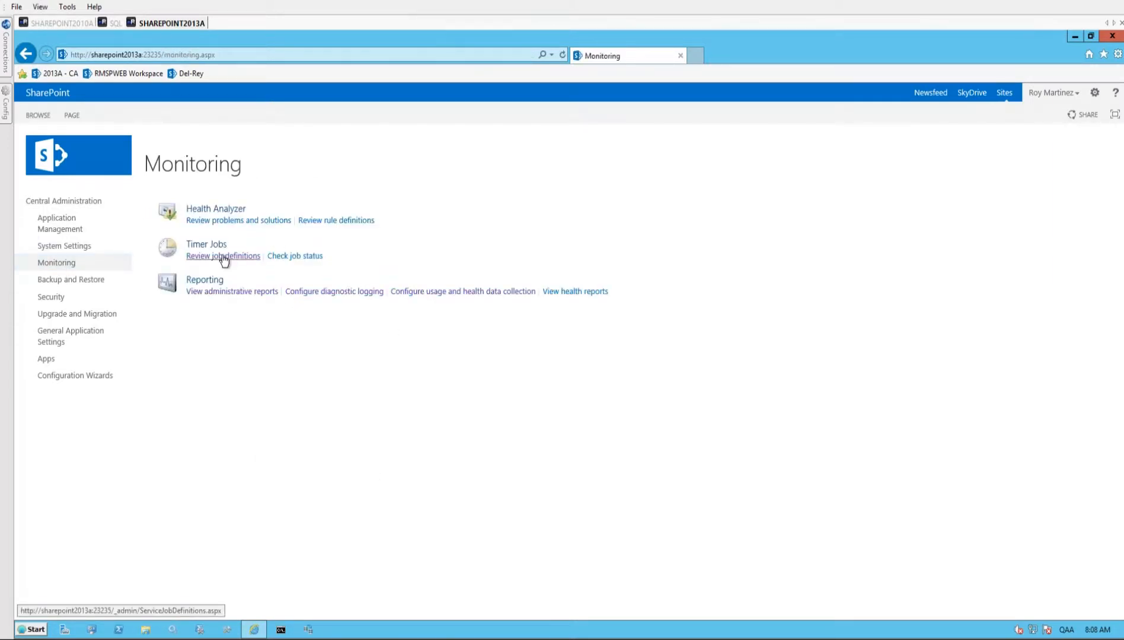
left_click(224, 256)
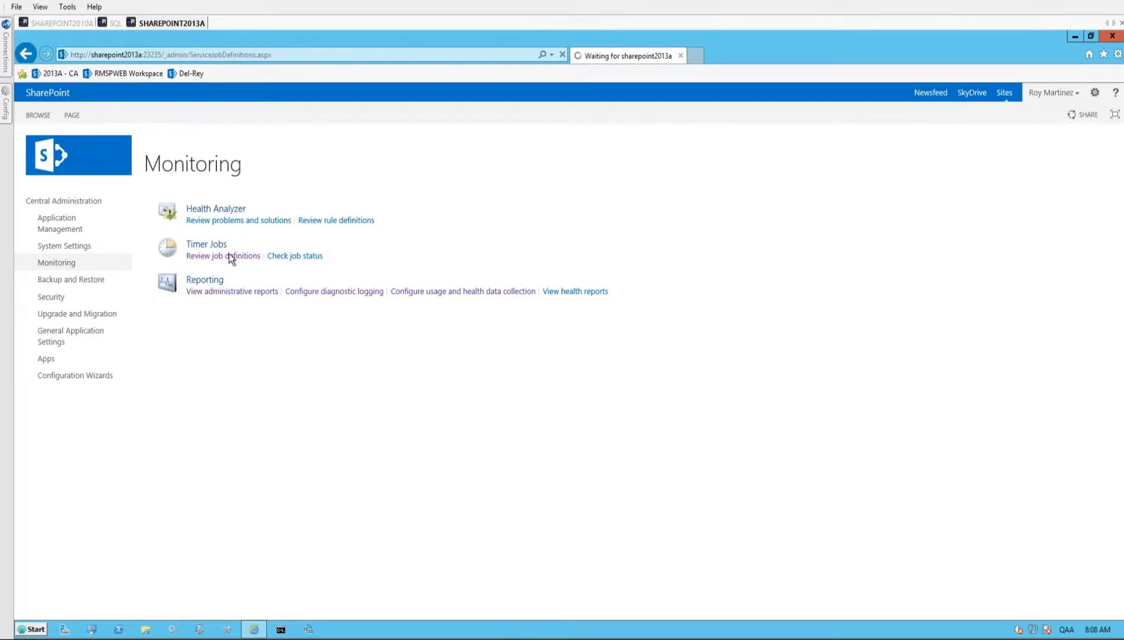
scroll(402, 397, "down", 5)
scroll(402, 397, "down", 5)
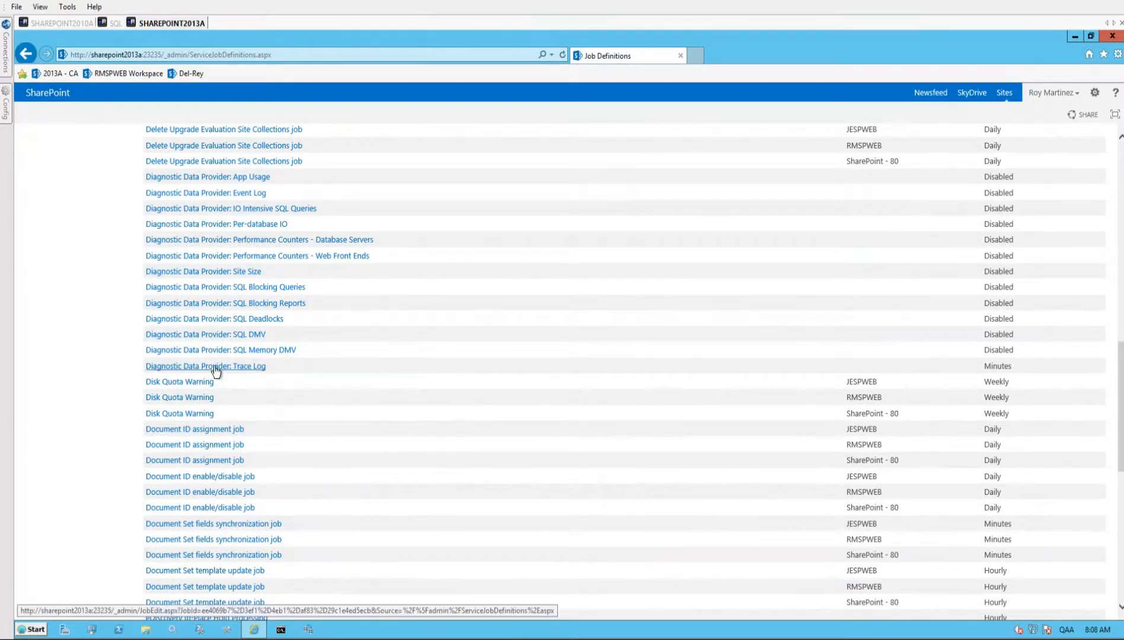
left_click(251, 371)
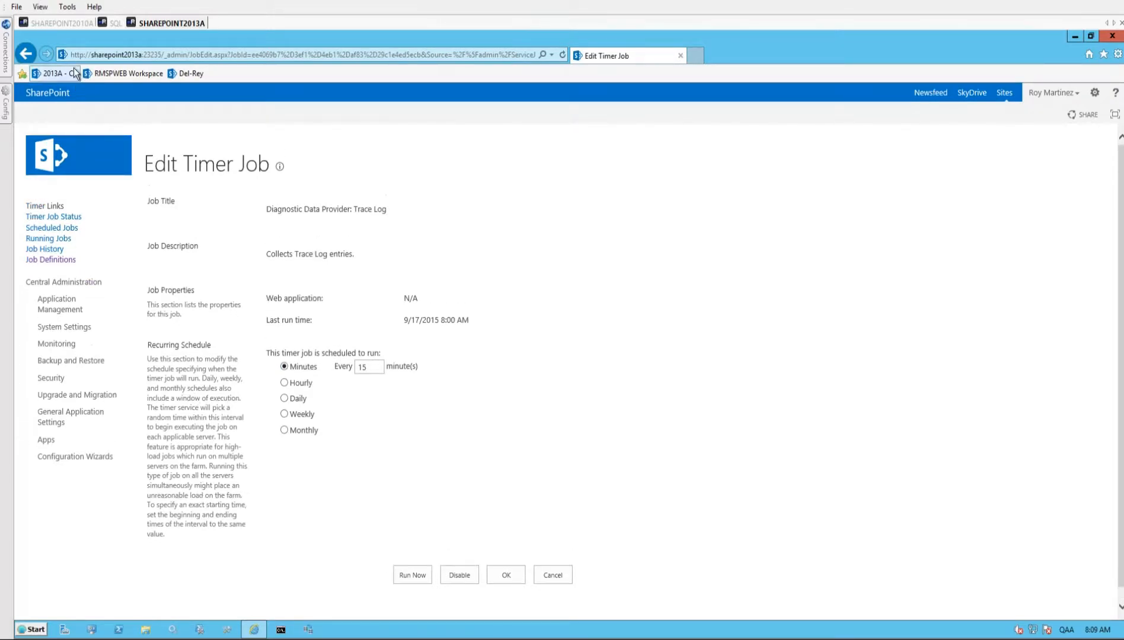
- Switch to SQL Server Management Studio on the SQL connection and locate the dbo.ULSTraceLog view in the WSS_Logging database
left_click(112, 24)
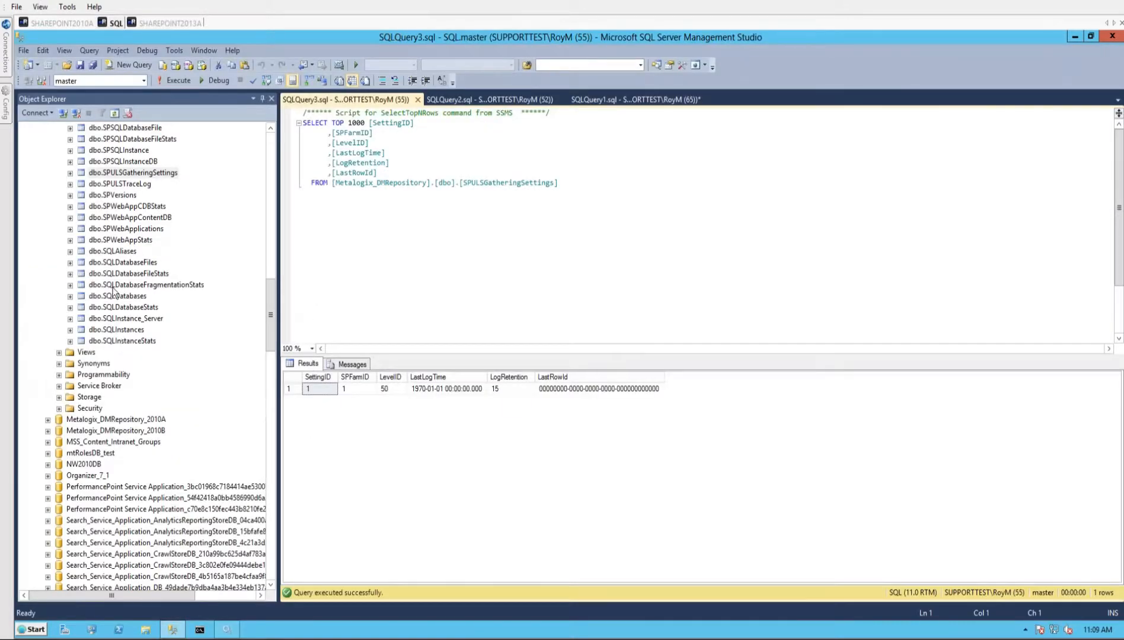
left_click_drag(272, 324, 270, 452)
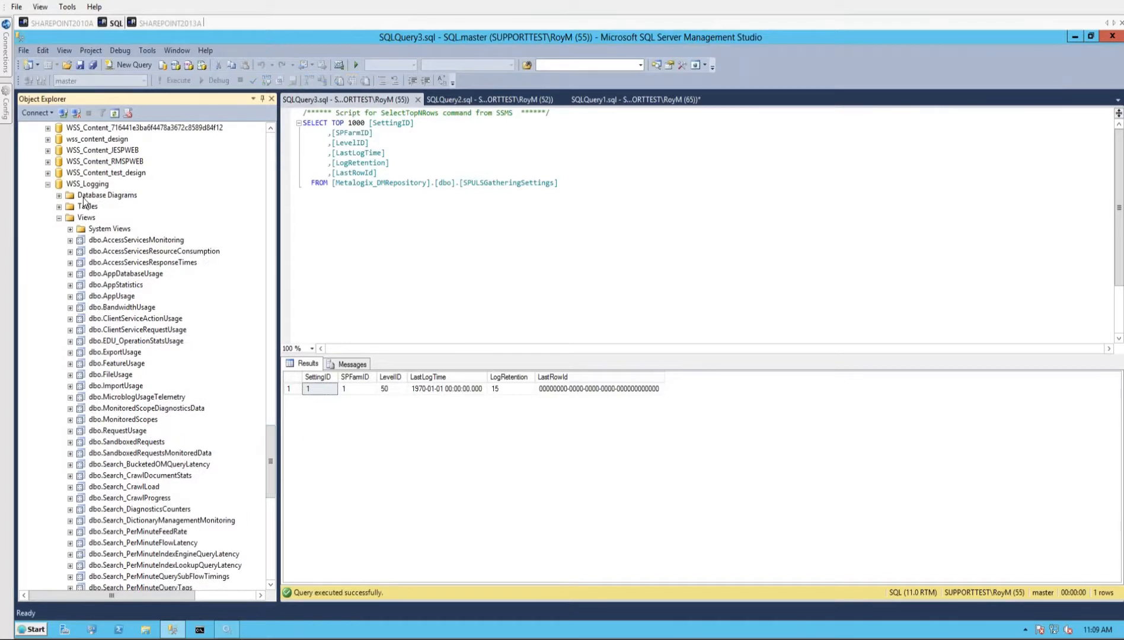
left_click(60, 184)
left_click_drag(272, 467, 270, 533)
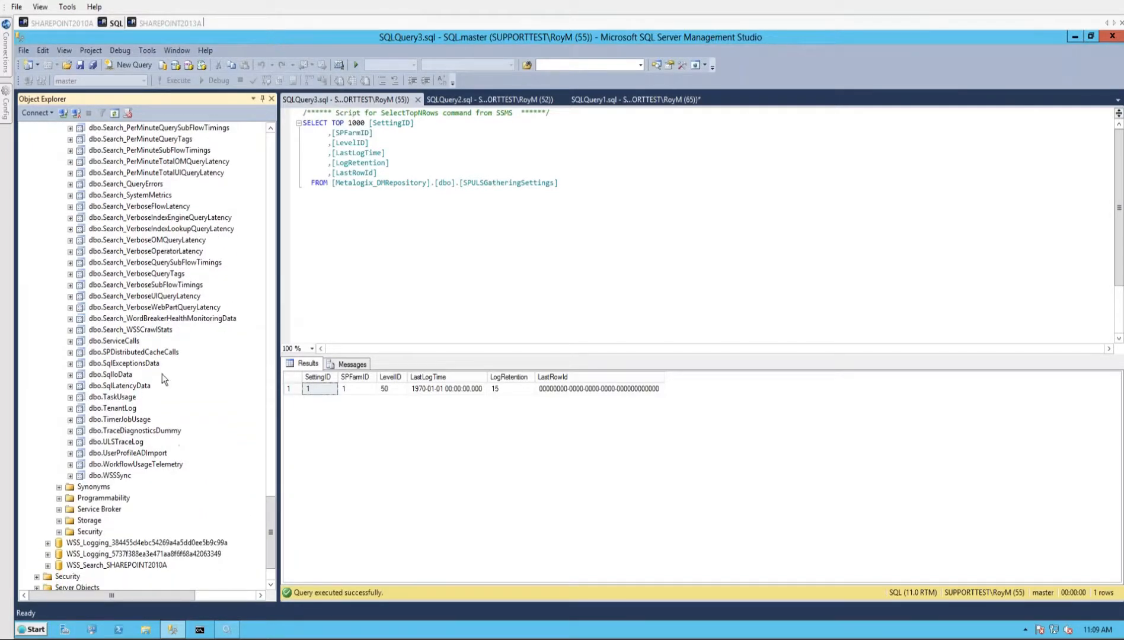
- Rerun the SQLQuery1.sql query that selects the top 1000 rows from [WSS_Logging].[dbo].[ULSTraceLog] ordered by LogTime descending
left_click(493, 99)
left_click(628, 100)
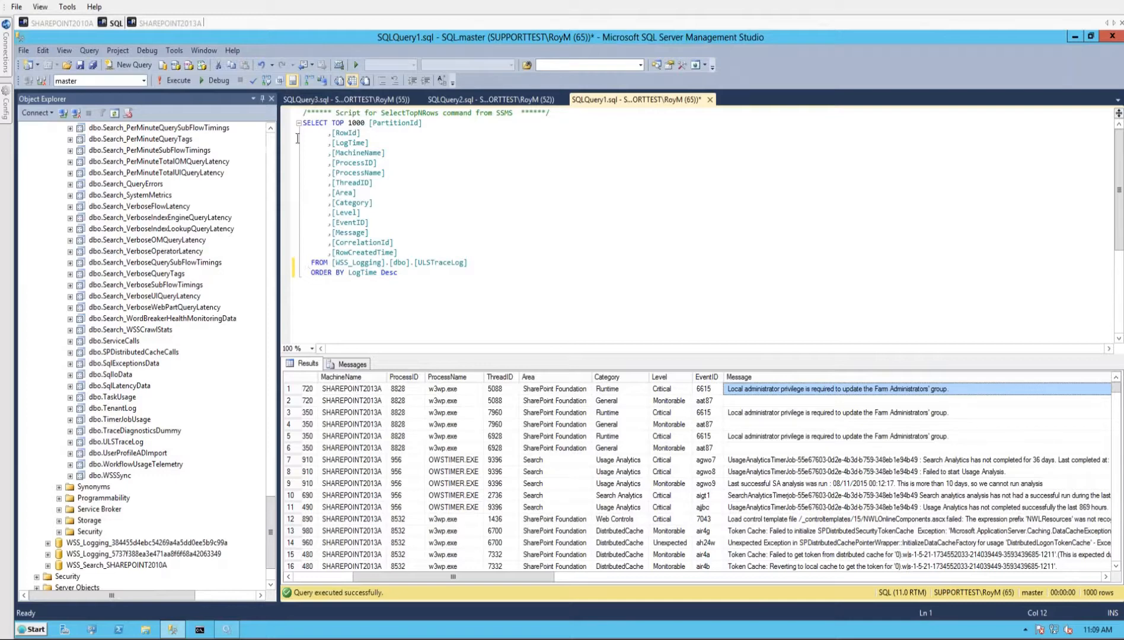
left_click_drag(312, 263, 471, 265)
left_click(470, 312)
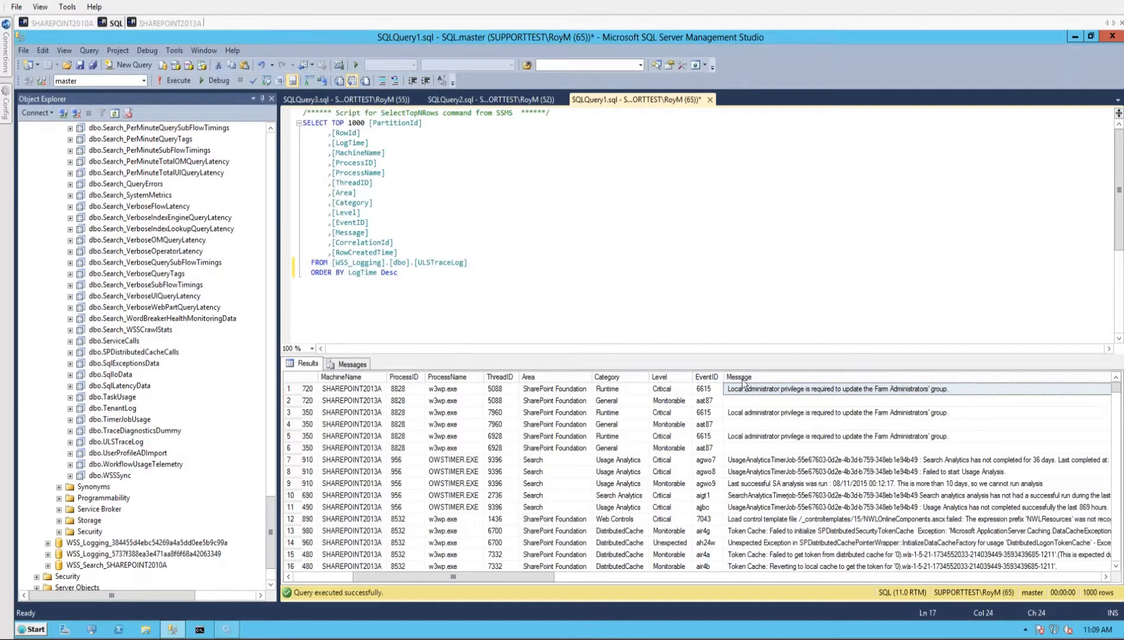
left_click(395, 404)
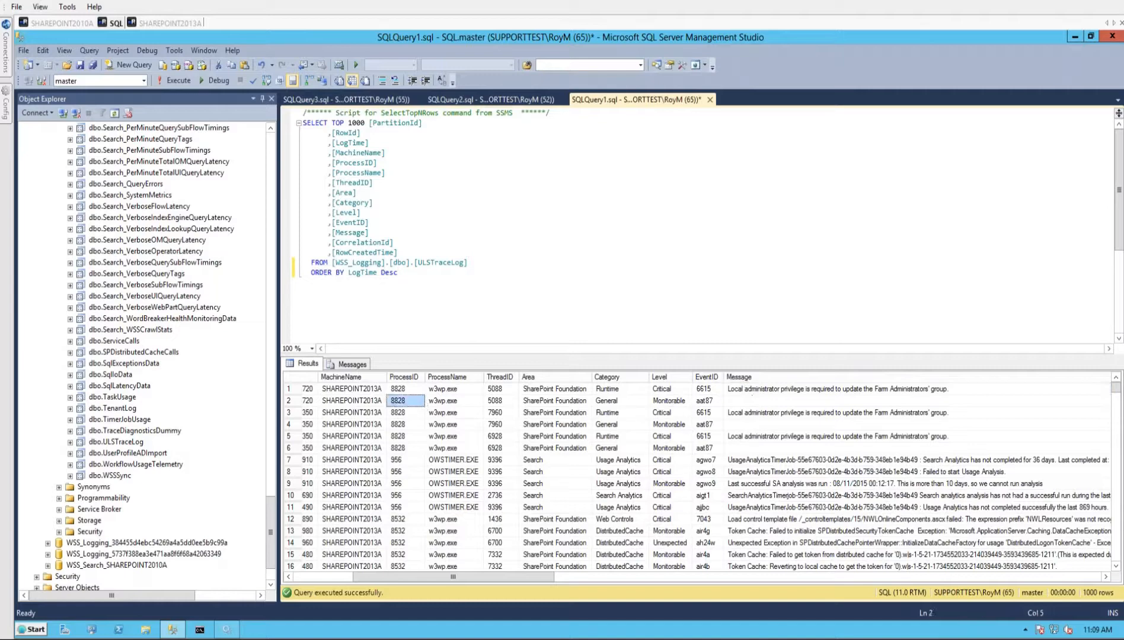
left_click(440, 263)
key("F5")
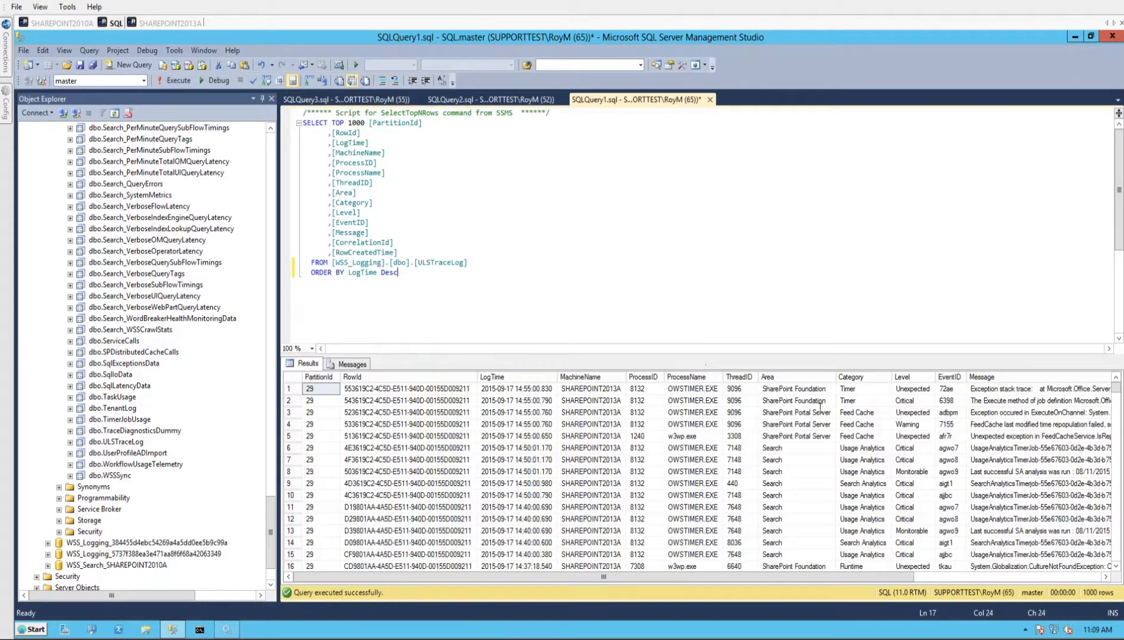
- Examine the newest trace log entry's Category, Level, RowId and CorrelationId, and return to the WSS_Logging database in the object tree
left_click(853, 392)
left_click(912, 390)
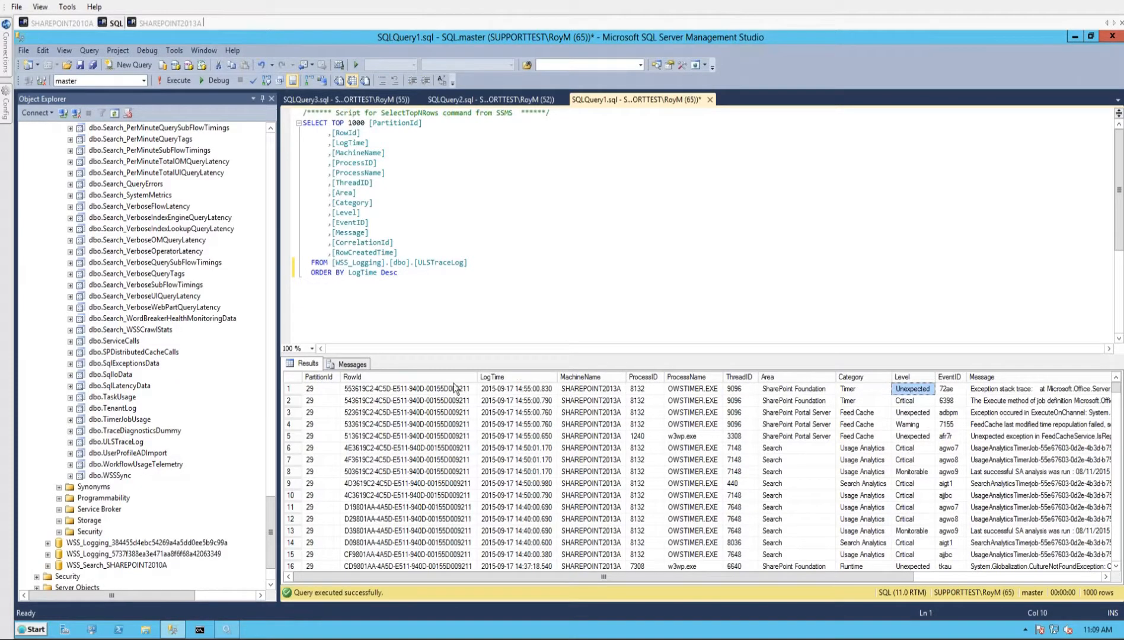
left_click(410, 390)
left_click_drag(692, 580, 886, 580)
left_click(920, 389)
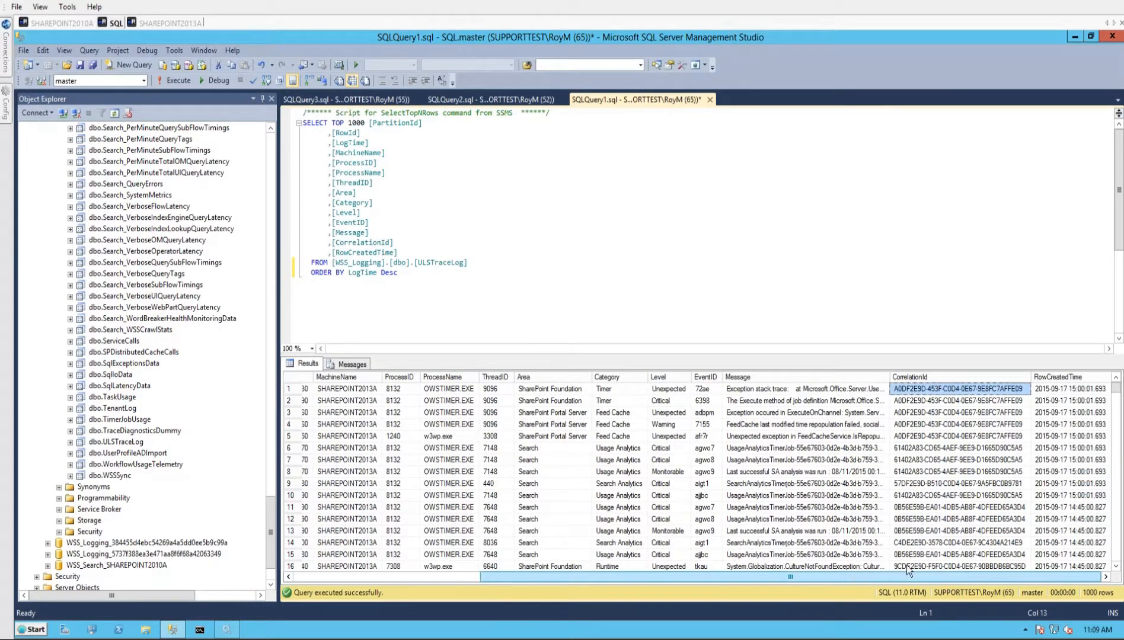
left_click_drag(647, 590, 510, 589)
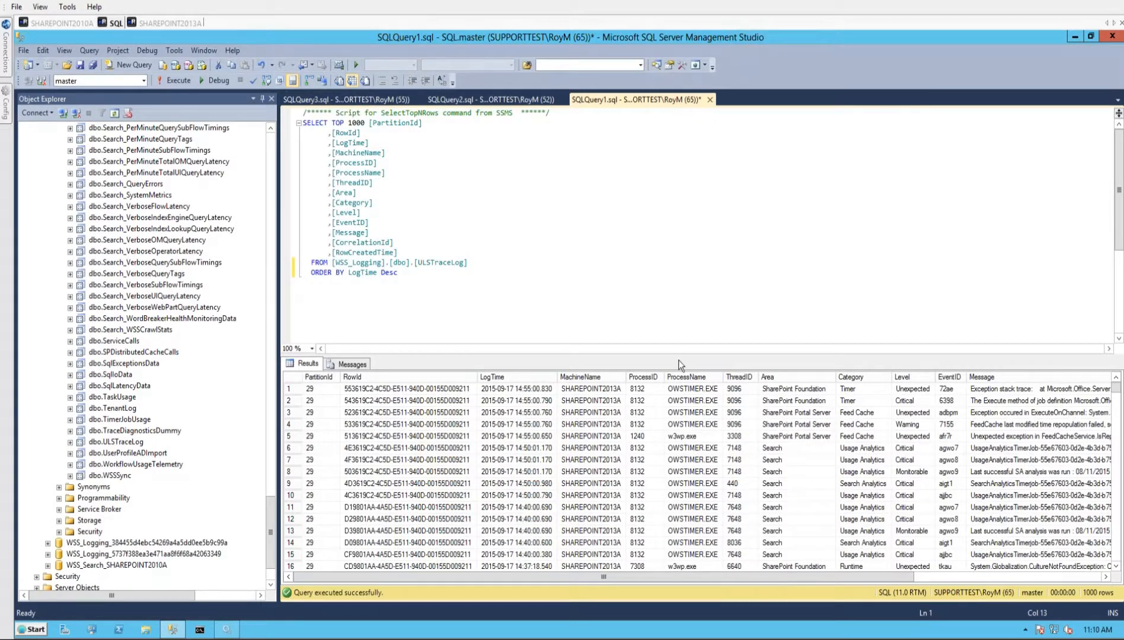
left_click(271, 150)
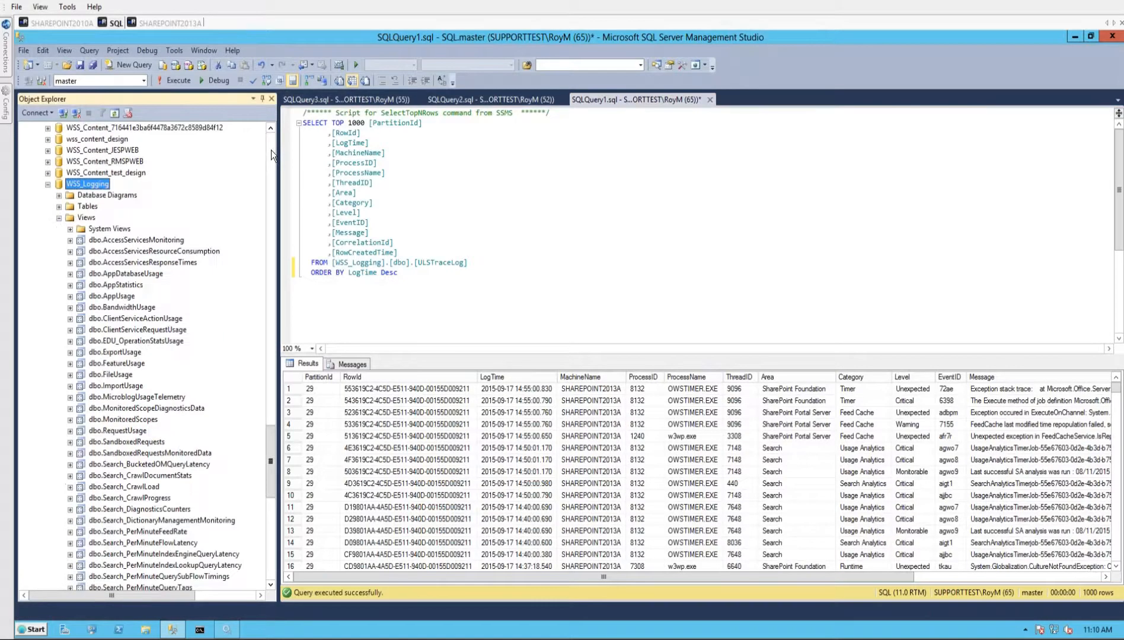
- Return to Diagnostic Manager on SHAREPOINT2010A, show the SHAREPOINT2013A farm's ULS log entries and open the Collection Service Options
left_click(68, 24)
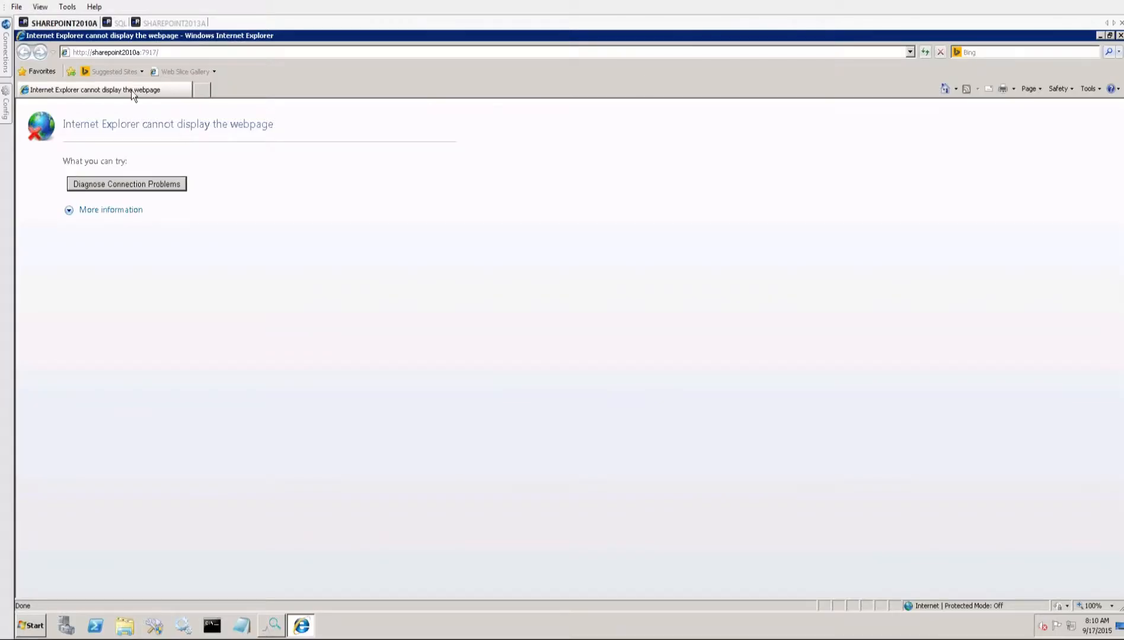
left_click(1120, 35)
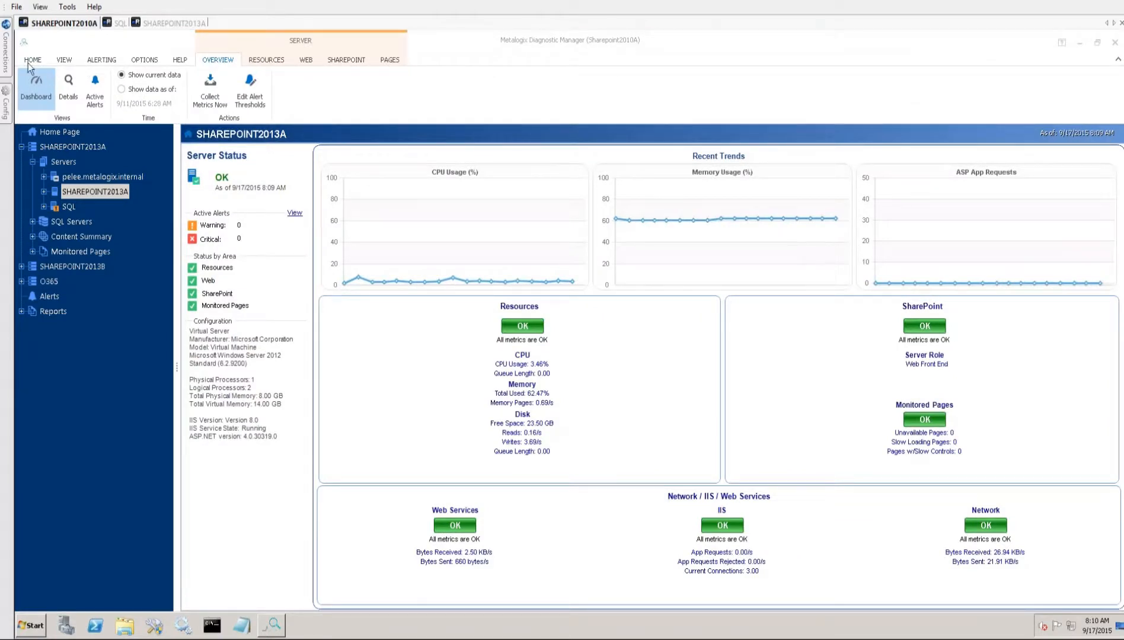
left_click(52, 147)
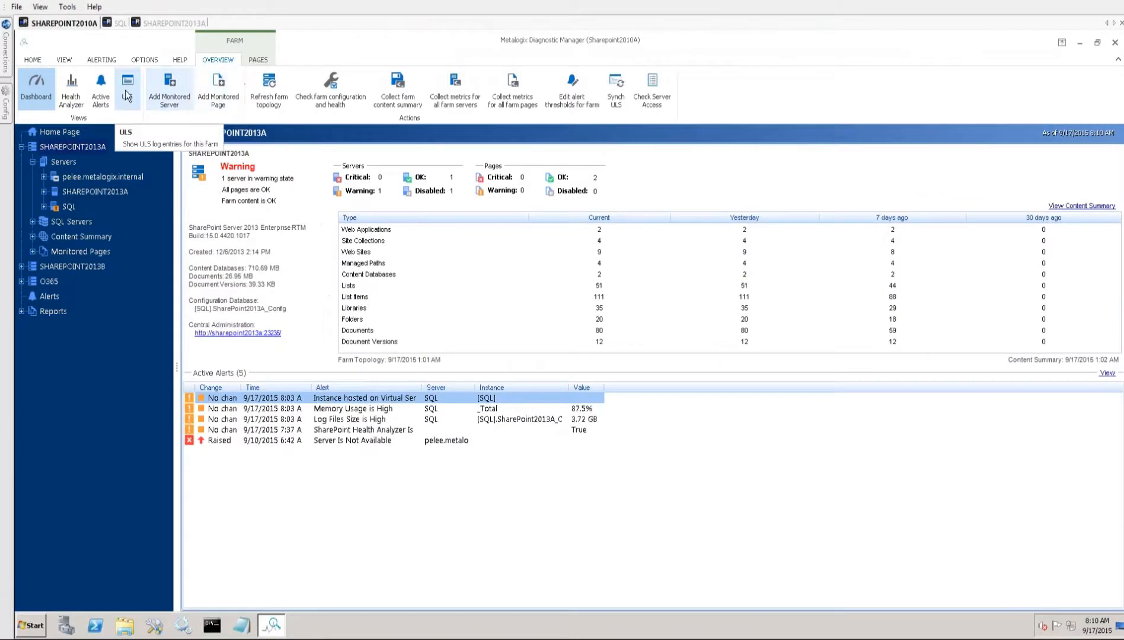
left_click(126, 89)
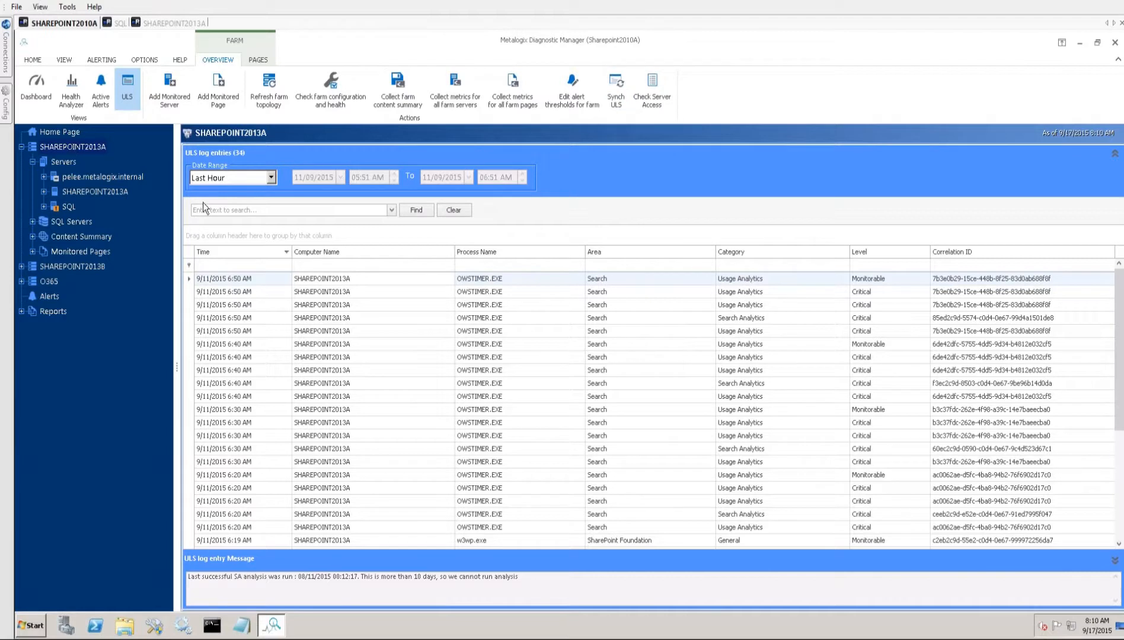
left_click(144, 60)
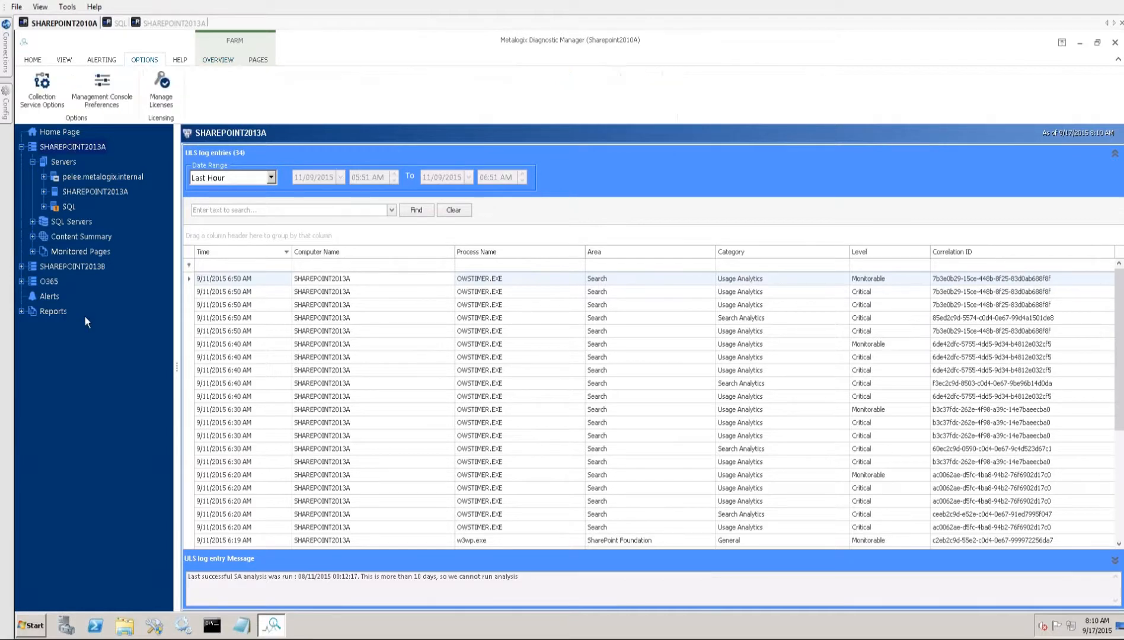
left_click(52, 92)
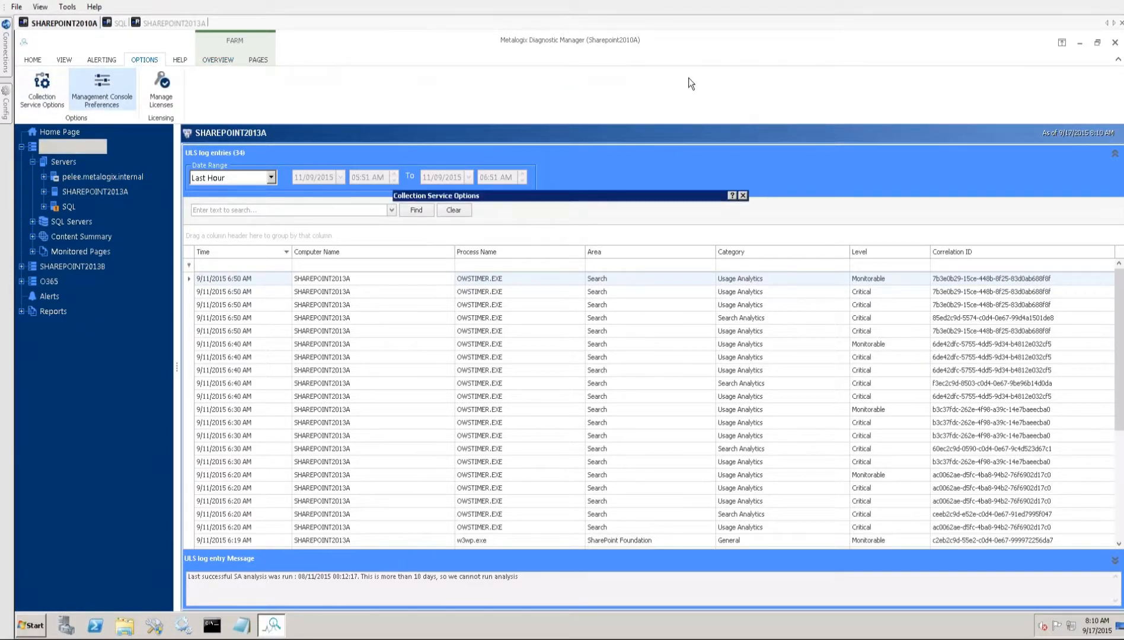
- Go back to the Trace Log timer job on SHAREPOINT2013A and review its recurring schedule options
left_click(156, 27)
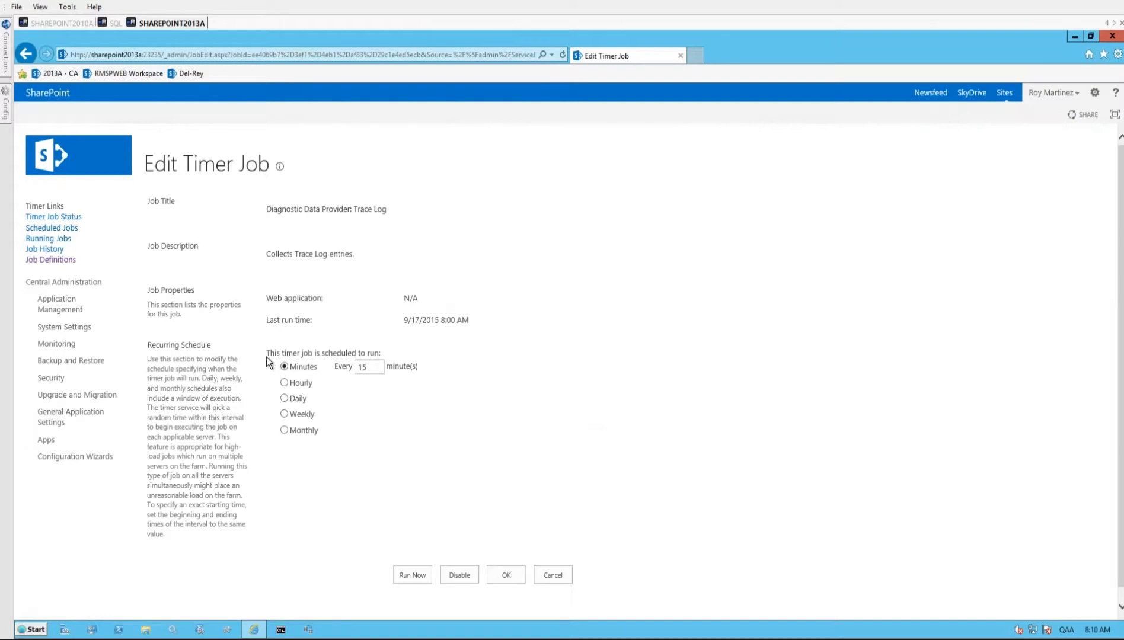
left_click_drag(267, 353, 267, 446)
left_click(361, 438)
left_click_drag(231, 331, 205, 372)
left_click(537, 555)
- Revisit the ULSTraceLog query results on SQL, collapse the WSS_Logging database and minimize SQL Server Management Studio
left_click(114, 24)
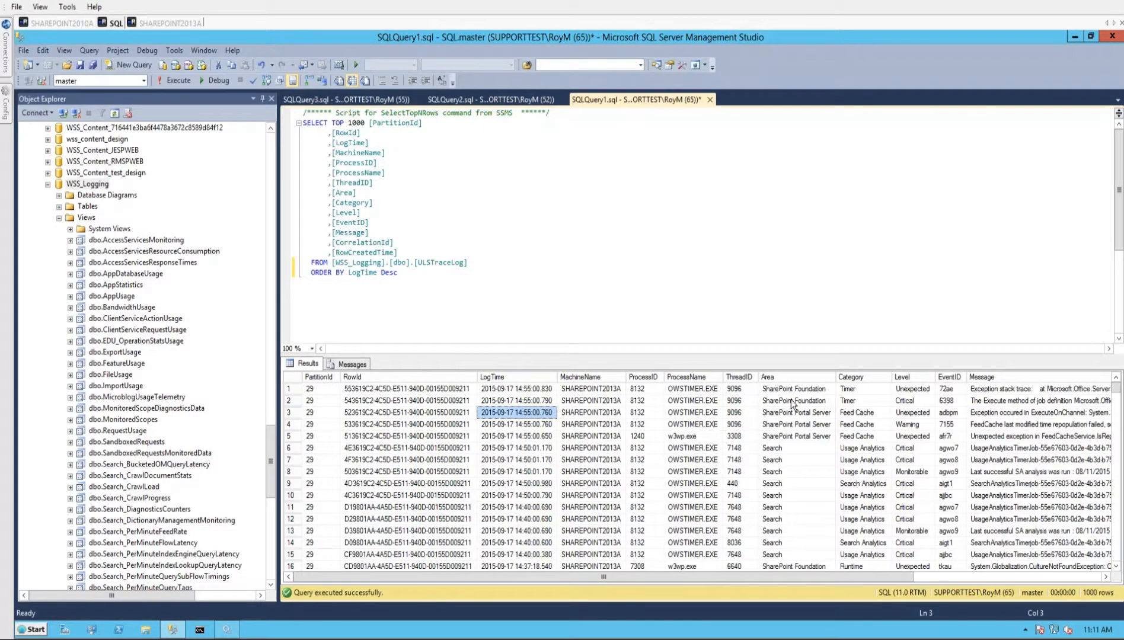
left_click(427, 390)
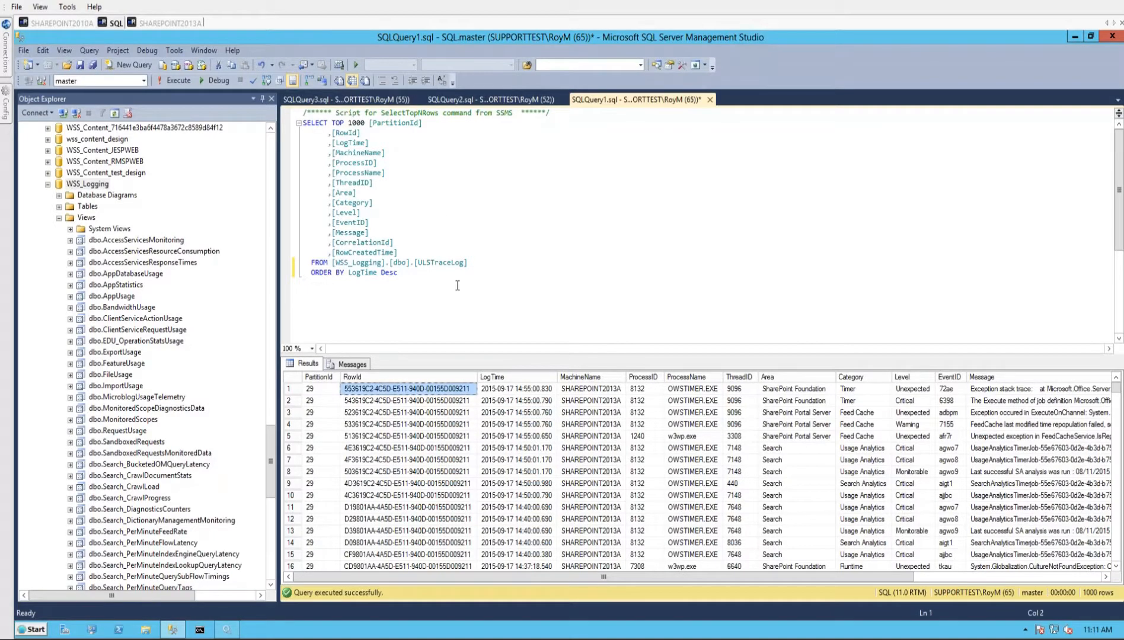
left_click(59, 218)
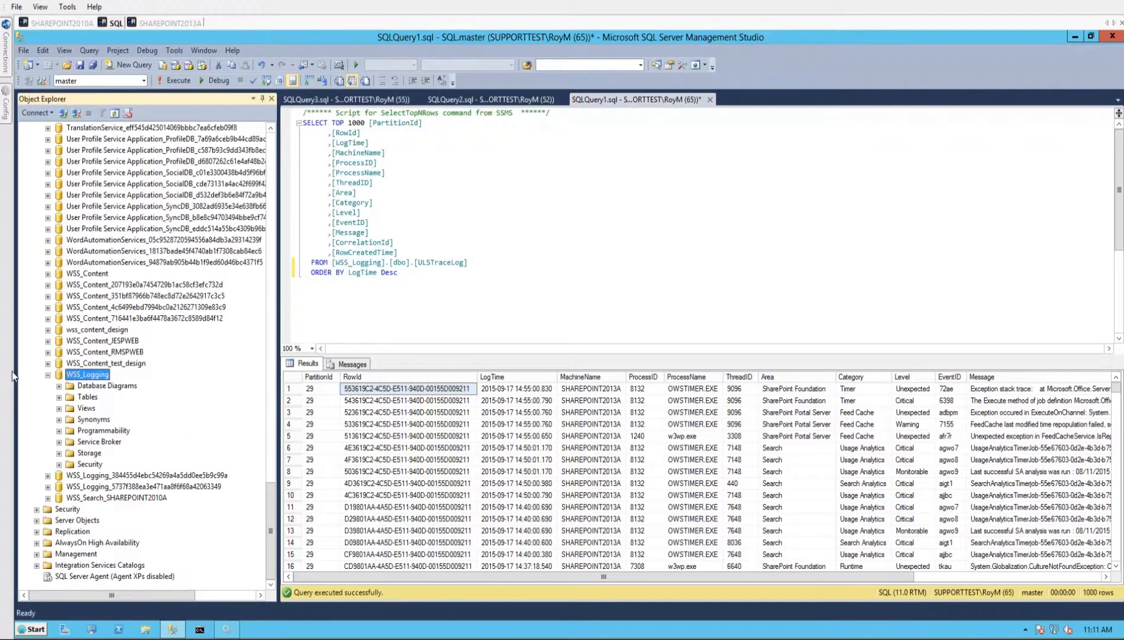
left_click(48, 375)
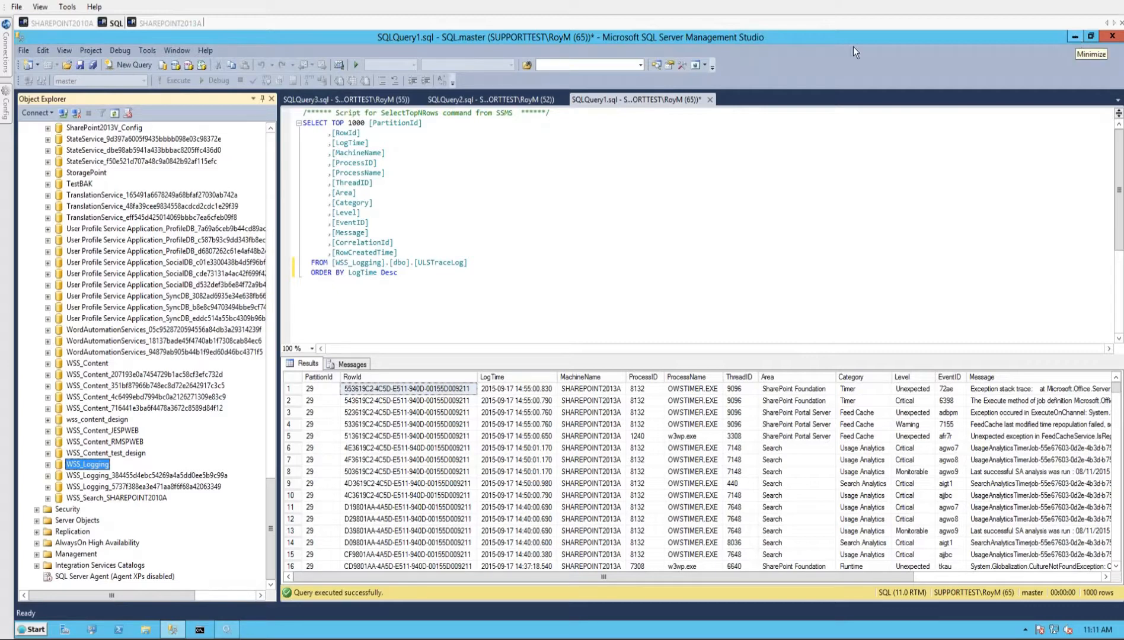
left_click(1077, 36)
- Return to Diagnostic Manager on SHAREPOINT2010A and show the ULS settings in the Collection Service Options
left_click(62, 23)
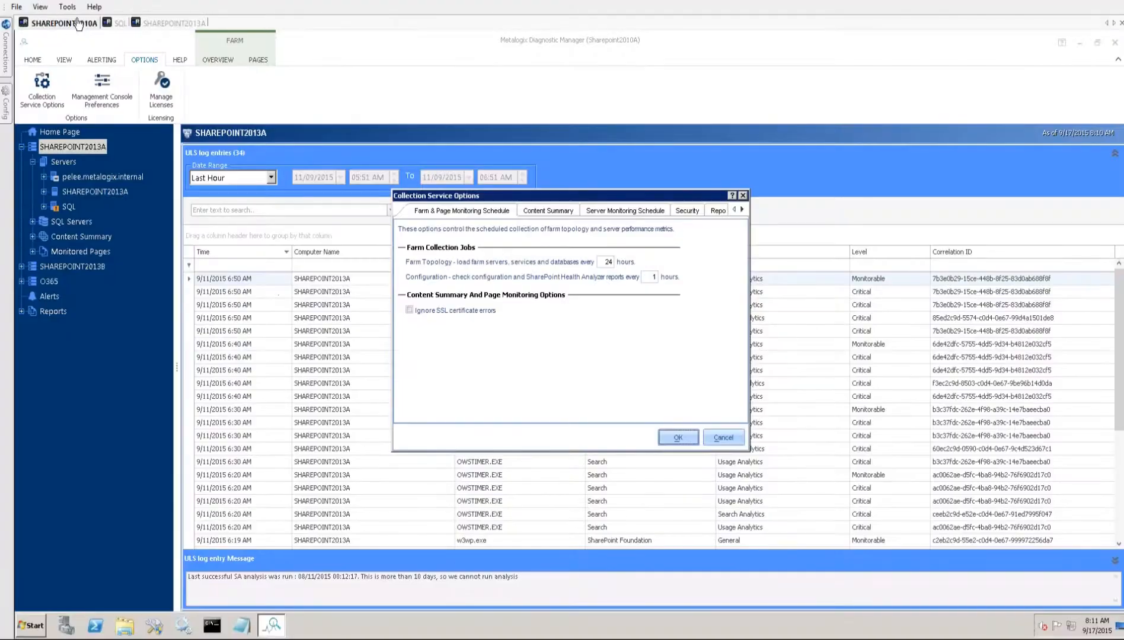
left_click(742, 211)
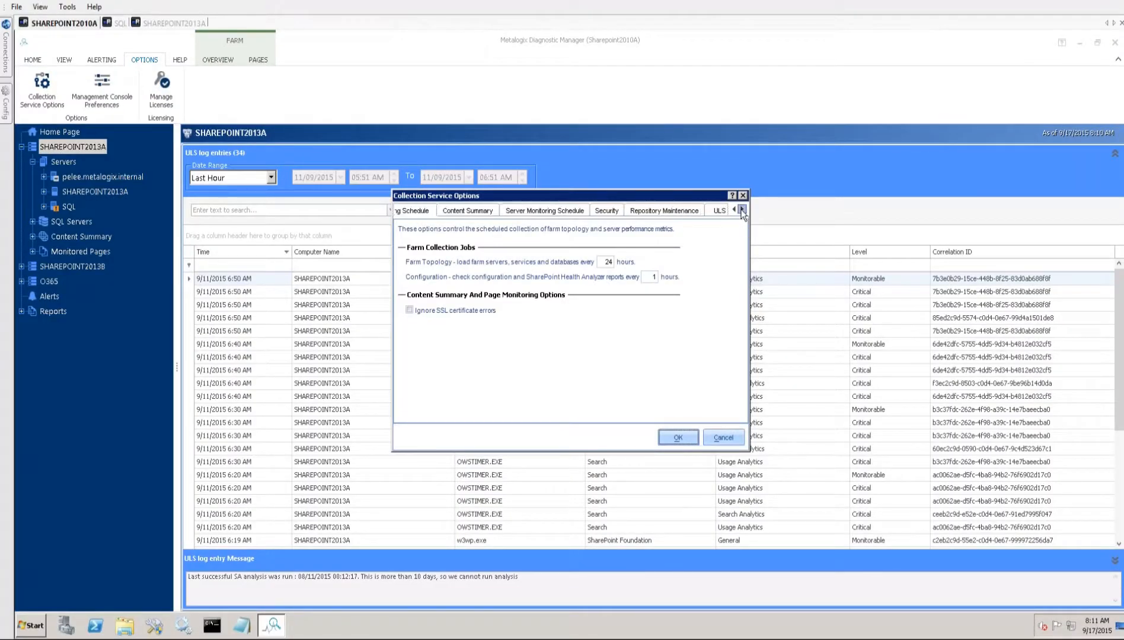
left_click(742, 210)
left_click(742, 211)
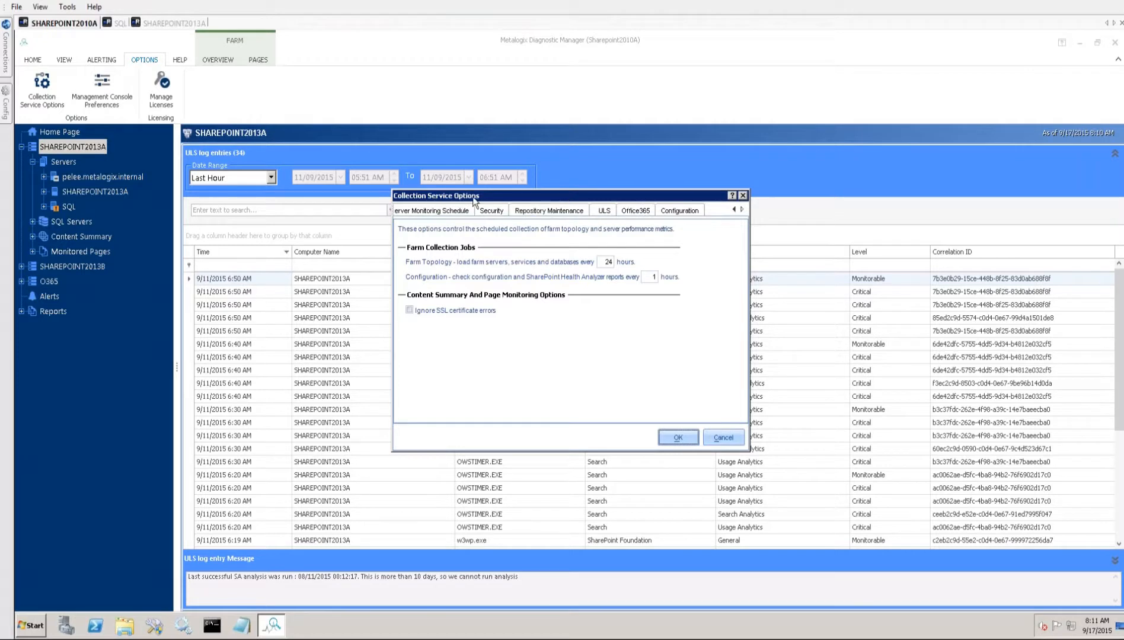
left_click(723, 437)
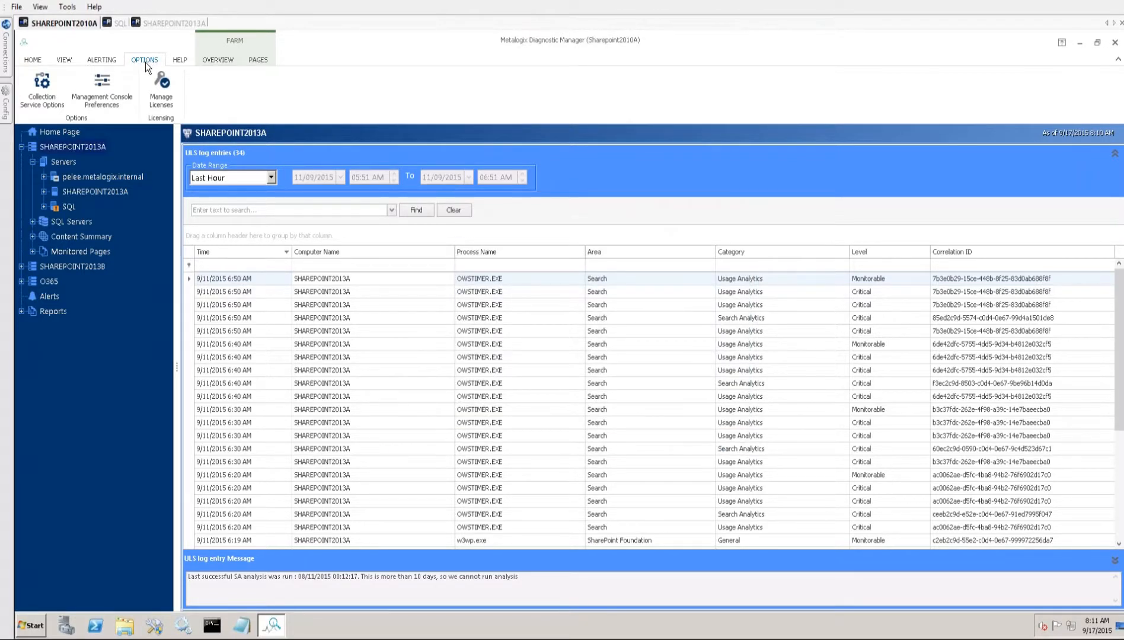
left_click(38, 93)
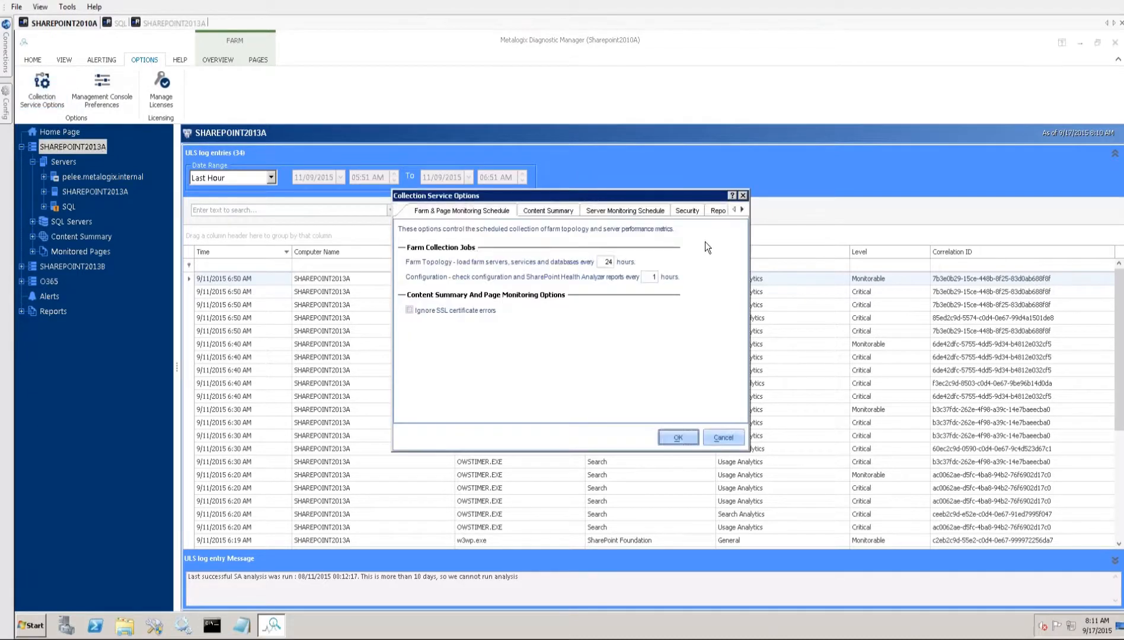
left_click(742, 210)
left_click(742, 210)
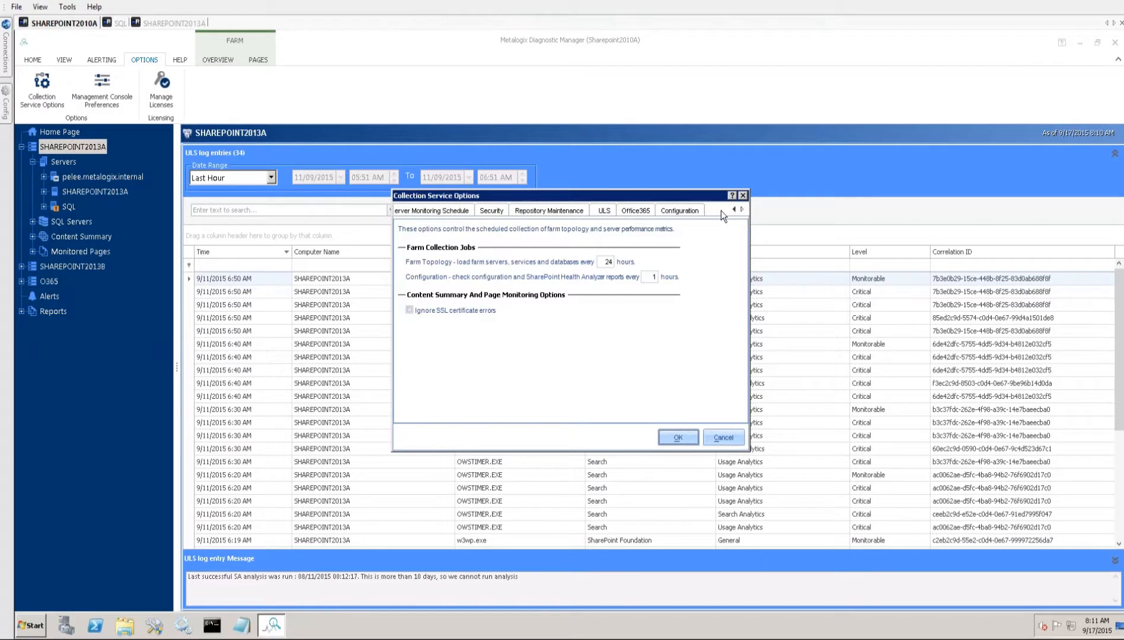
left_click(604, 211)
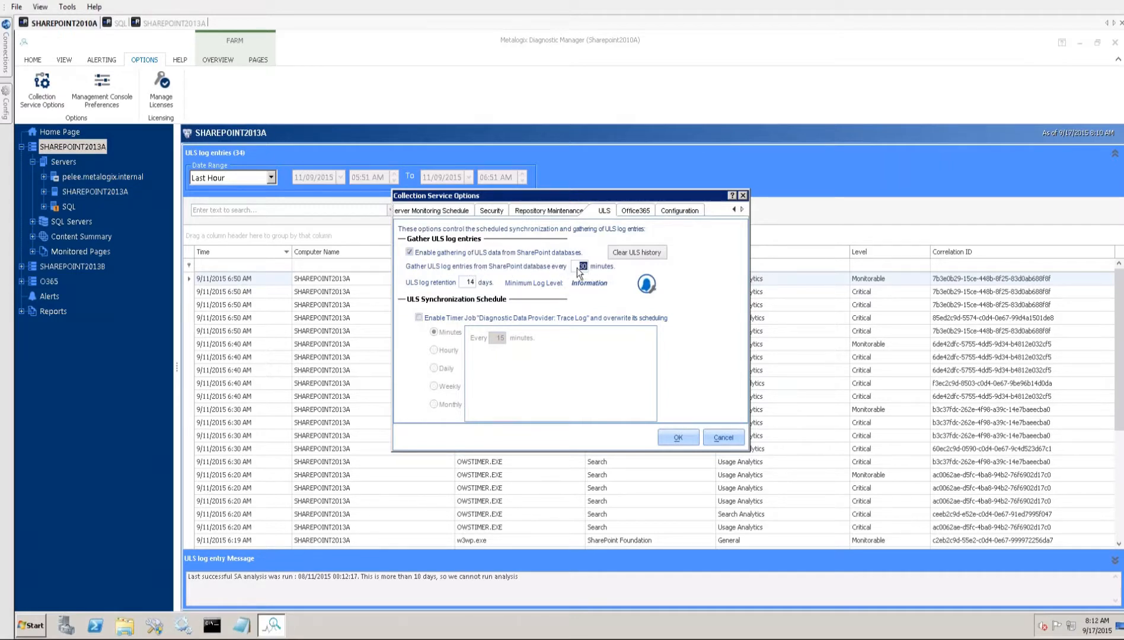
- Check the Trace Log timer job's recurring schedule on SHAREPOINT2013A and return to the ULS settings on SHAREPOINT2010A
left_click(176, 22)
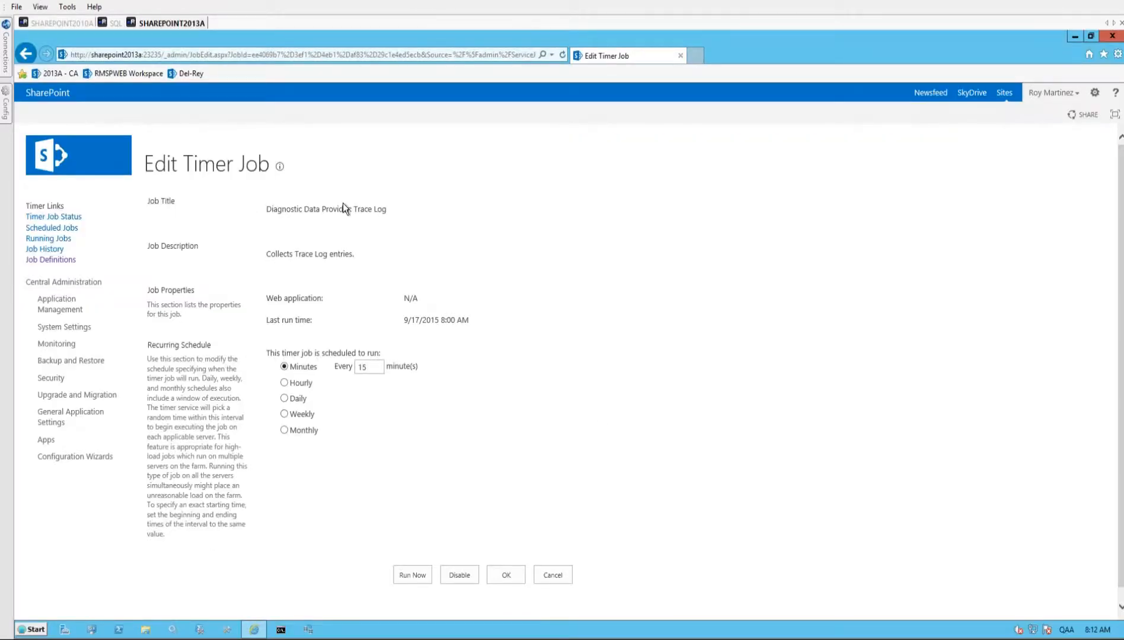
left_click(73, 23)
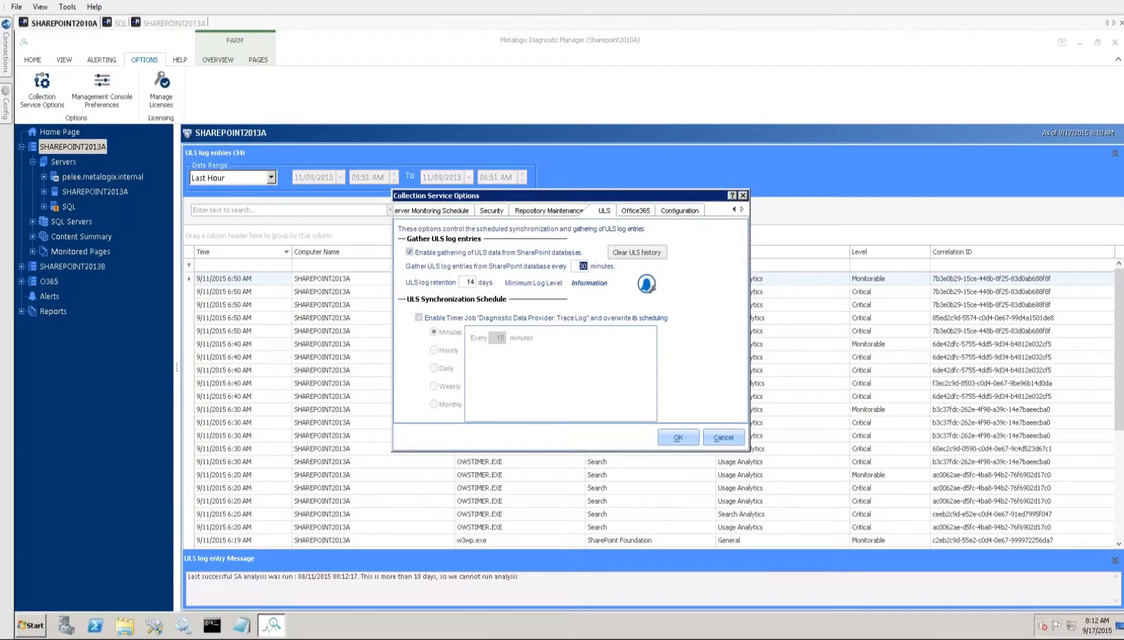
- On SQL, rerun the SPULSTraceLog query for the Metalogix_DMRepository database and review the SPULSGatheringSettings query results
left_click(118, 23)
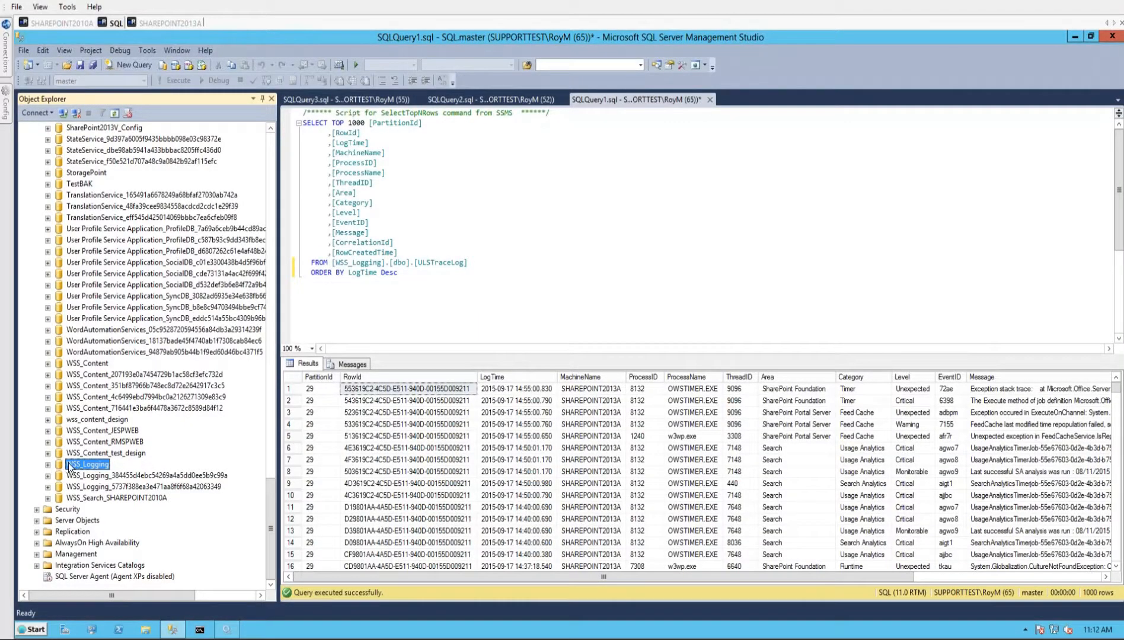
left_click(270, 145)
left_click(269, 146)
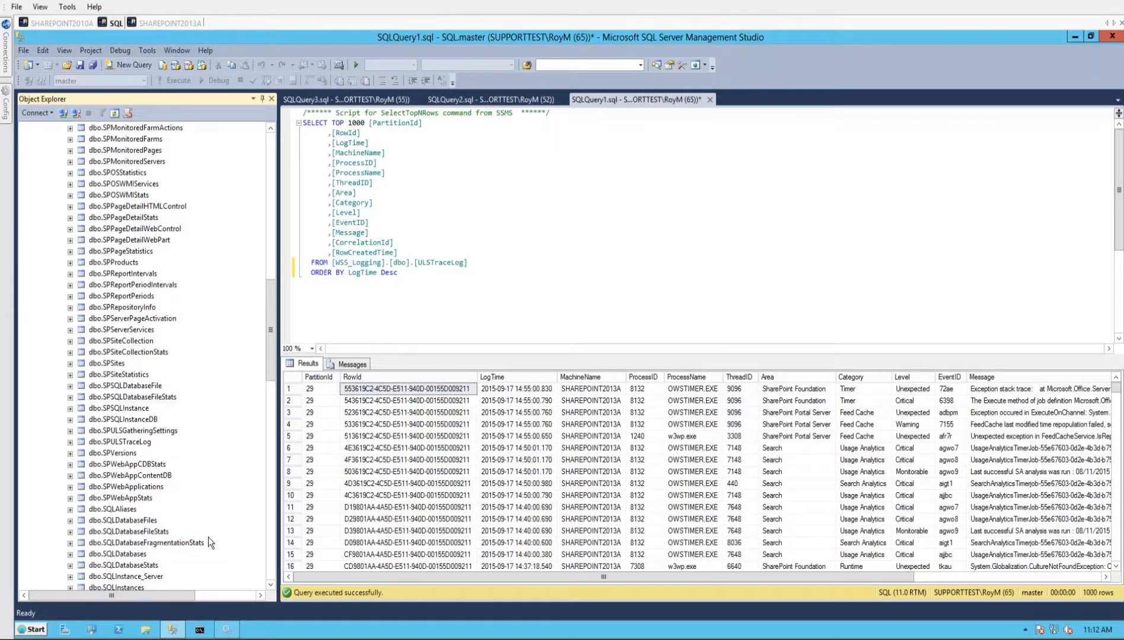
left_click(111, 442)
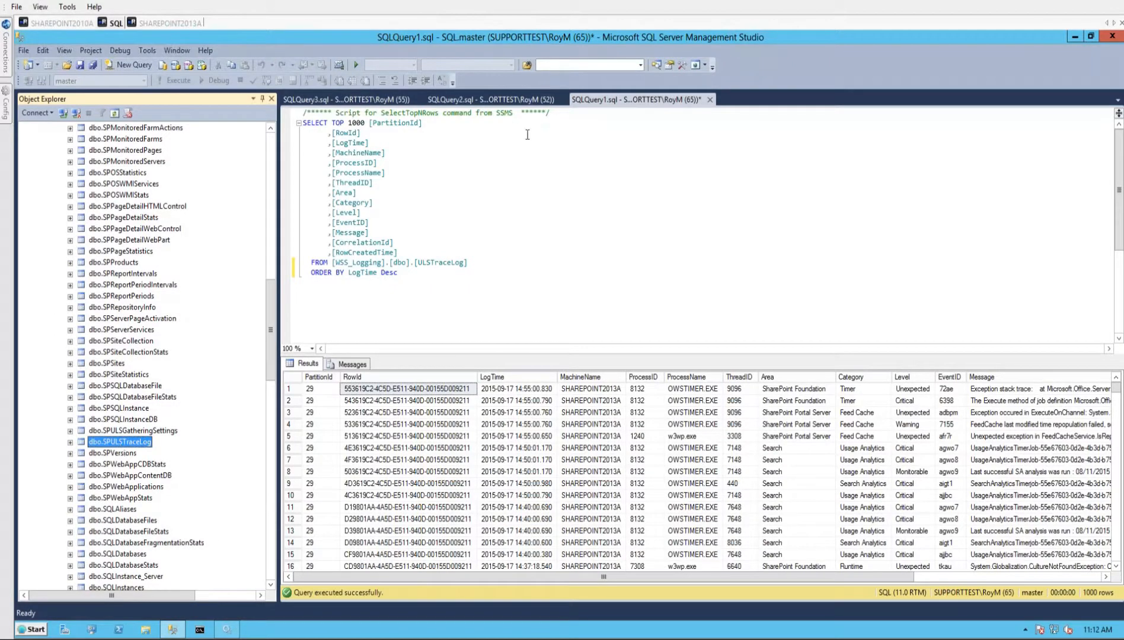
left_click(500, 101)
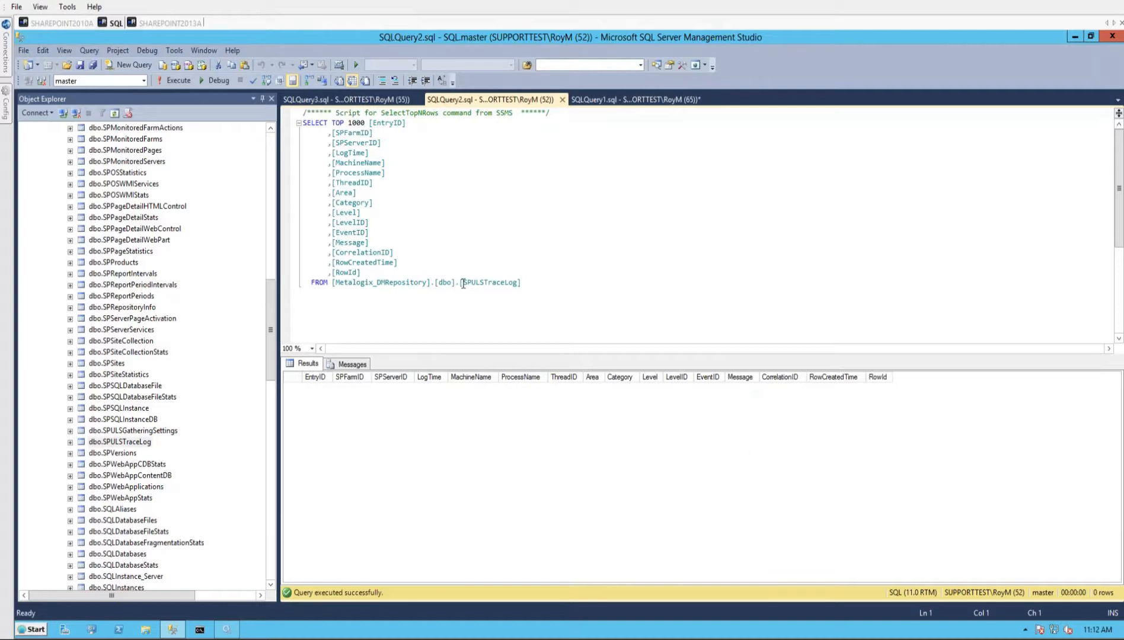
left_click_drag(463, 284, 520, 284)
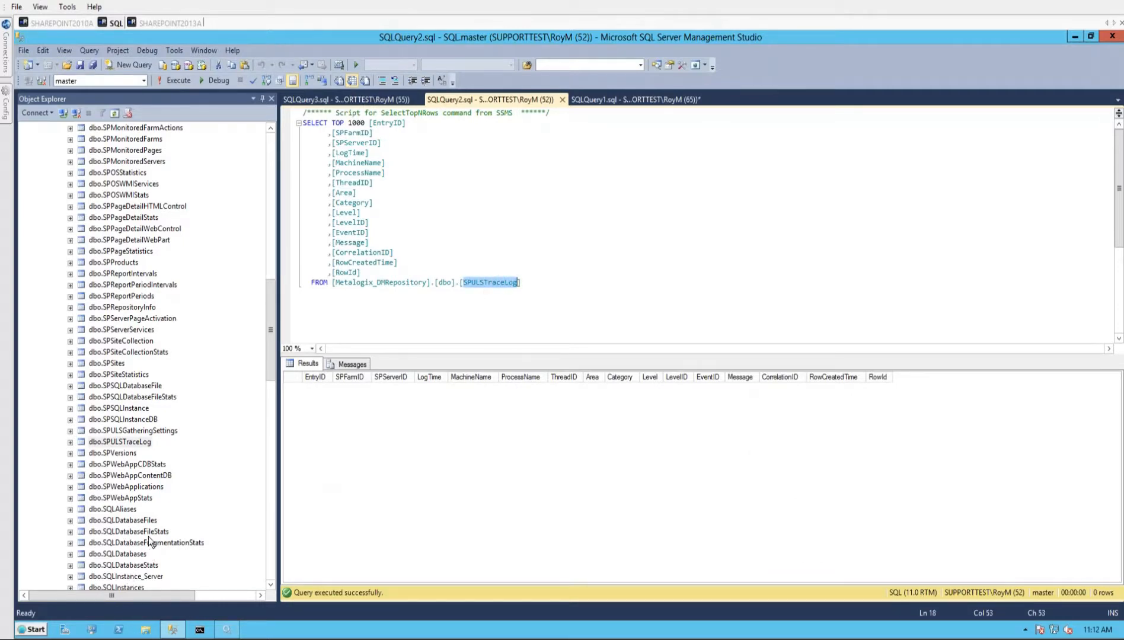
left_click(528, 326)
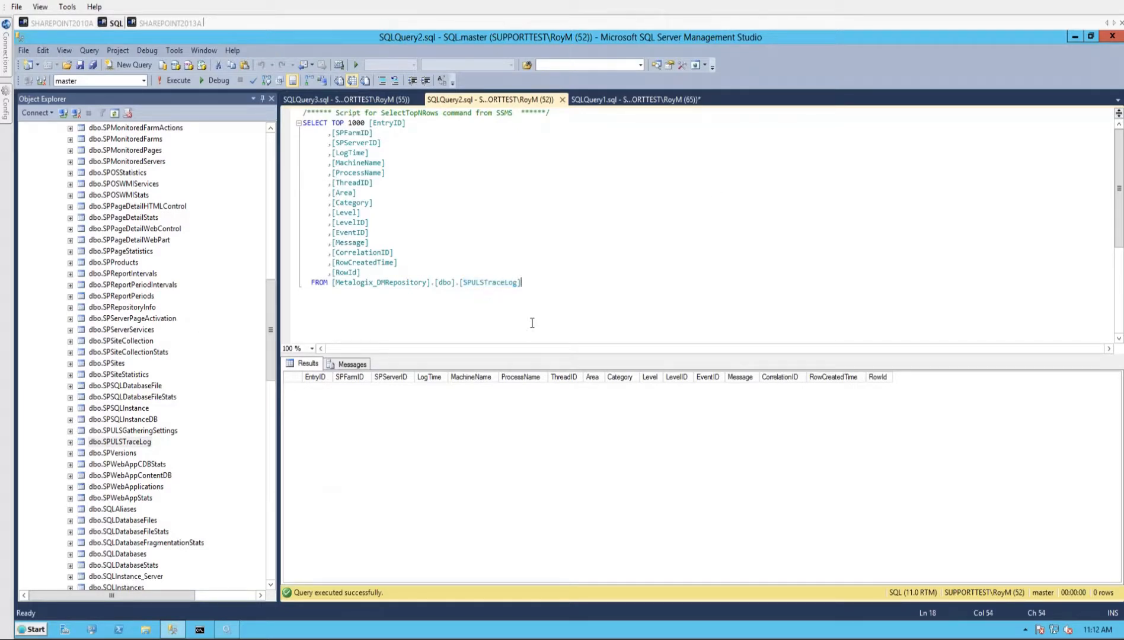
key("F5")
left_click(89, 434)
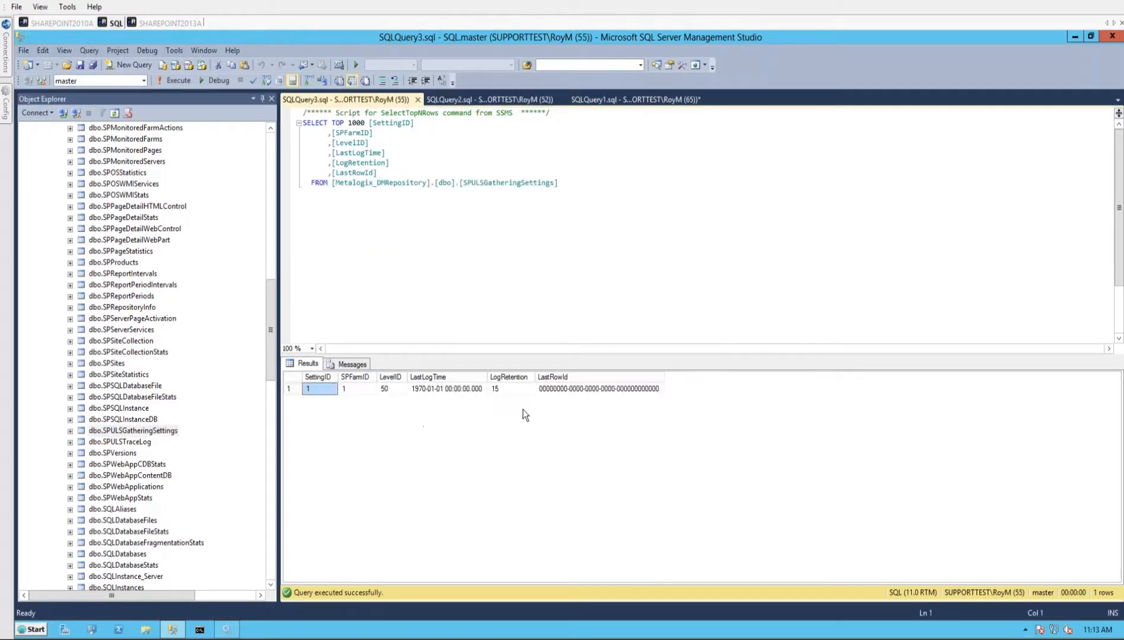
left_click(439, 256)
- Collapse the Metalogix_DMRepository database and list the tables of Metalogix_DMRepository_2010A in the object tree
left_click(106, 181)
key("Left")
key("Left")
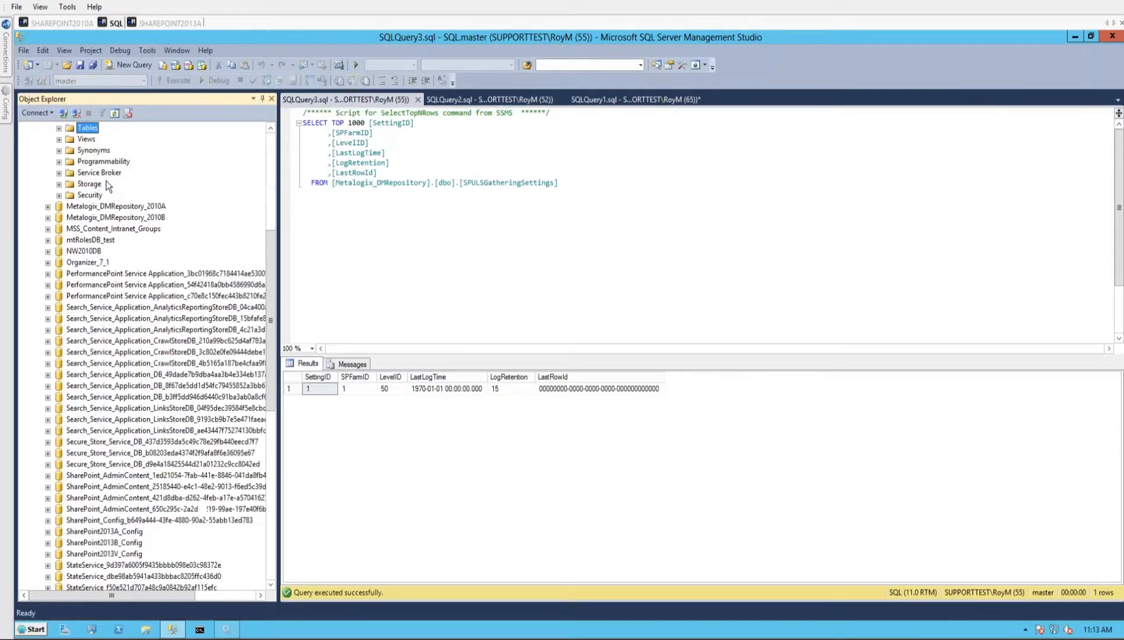
key("Left")
key("Left")
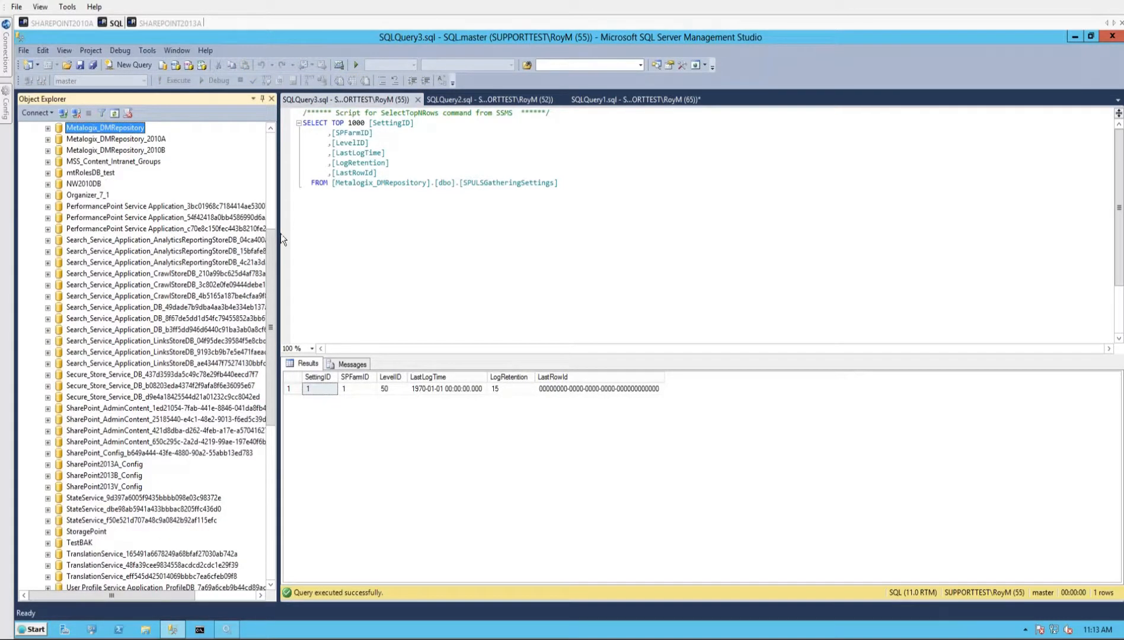
left_click(47, 138)
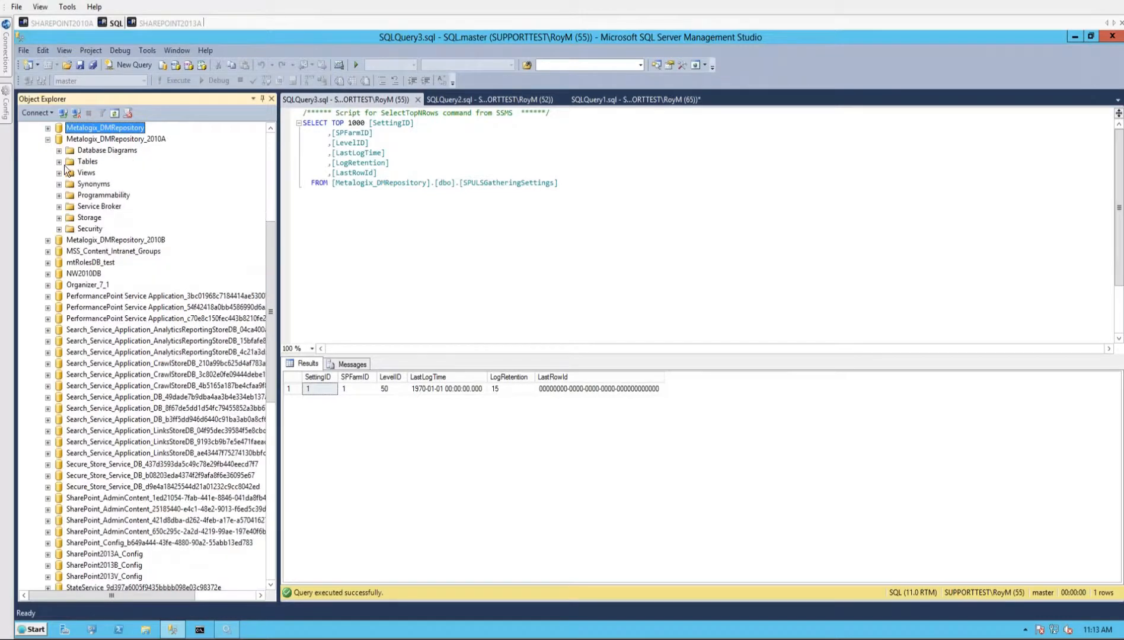
left_click(59, 161)
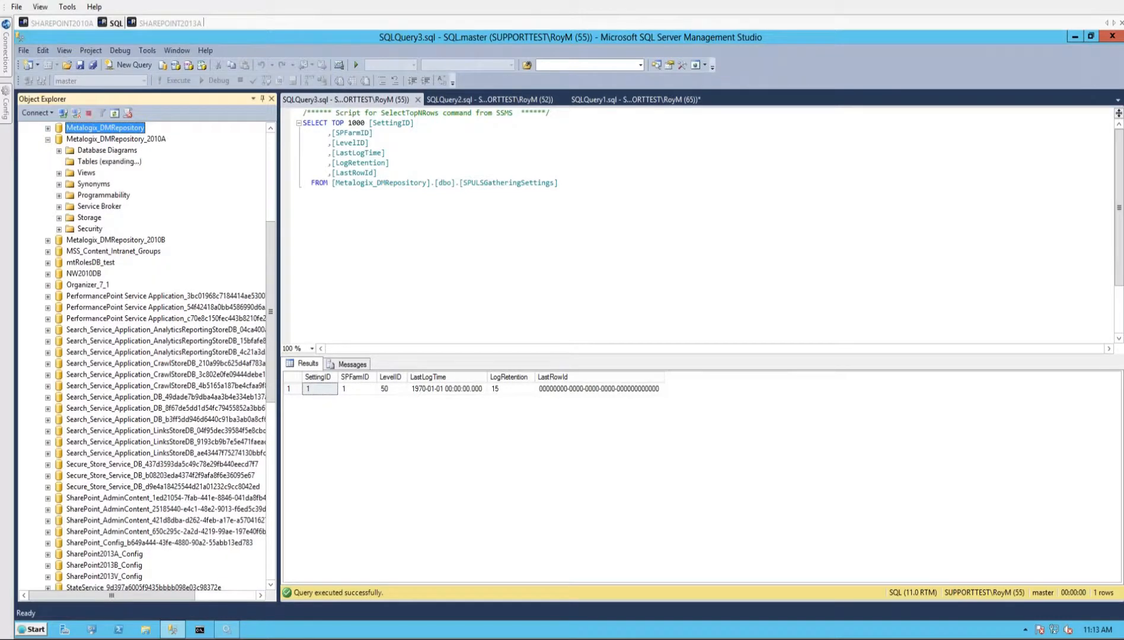
- Go back to Diagnostic Manager on SHAREPOINT2010A and clear the ULS history
left_click(62, 23)
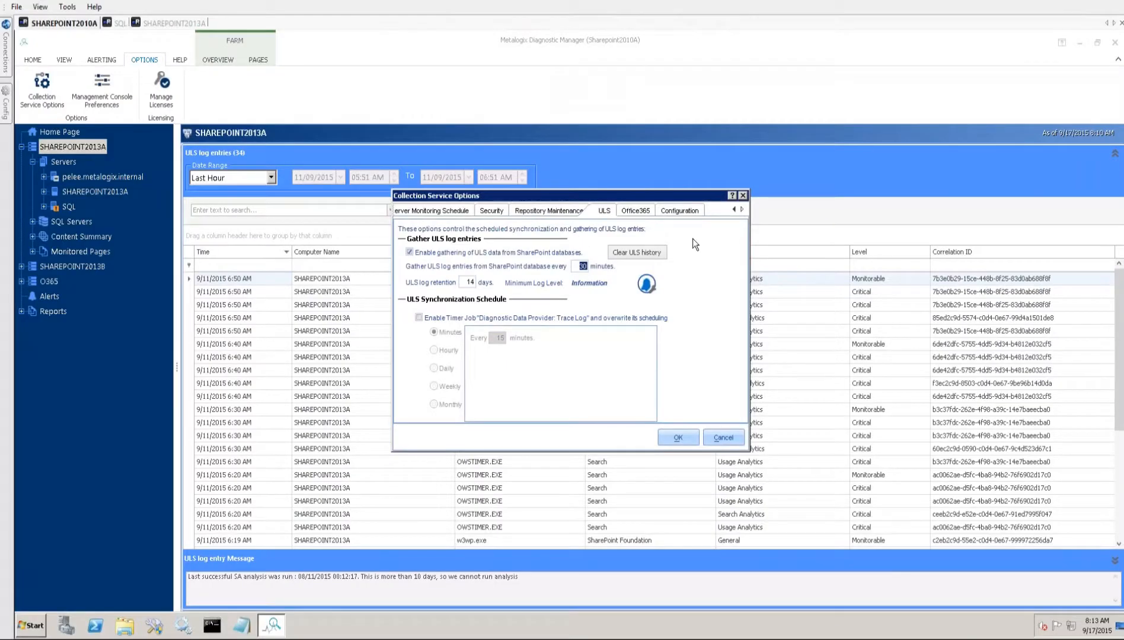
left_click(645, 258)
- Return to SQL and close the SPULSGatheringSettings and SPULSTraceLog queries of the Metalogix_DMRepository database
left_click(116, 23)
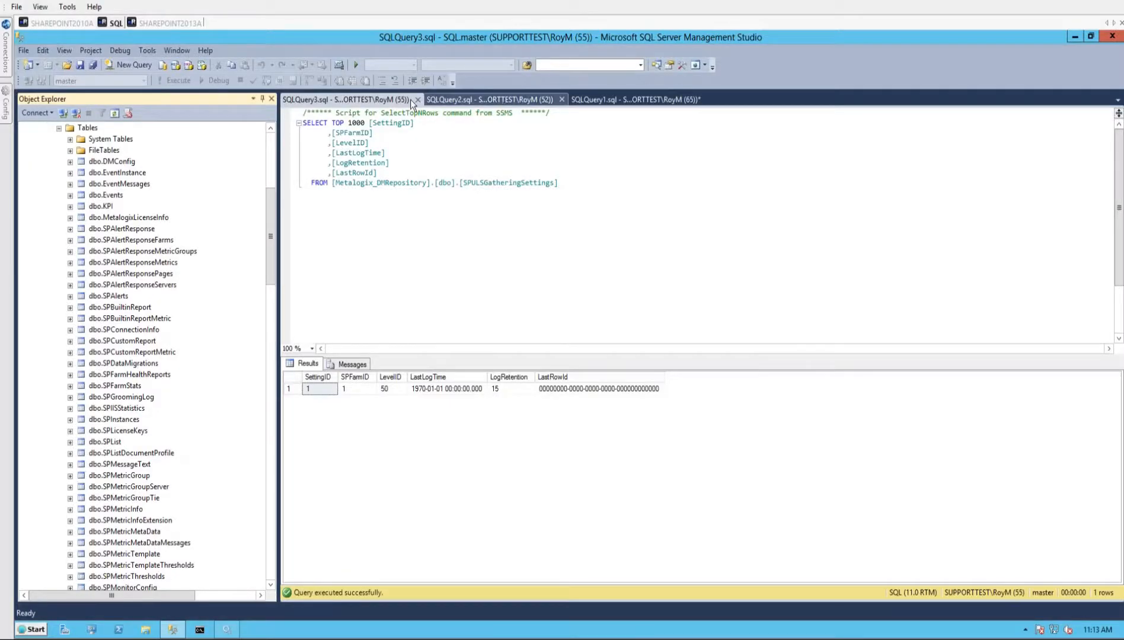
middle_click(380, 97)
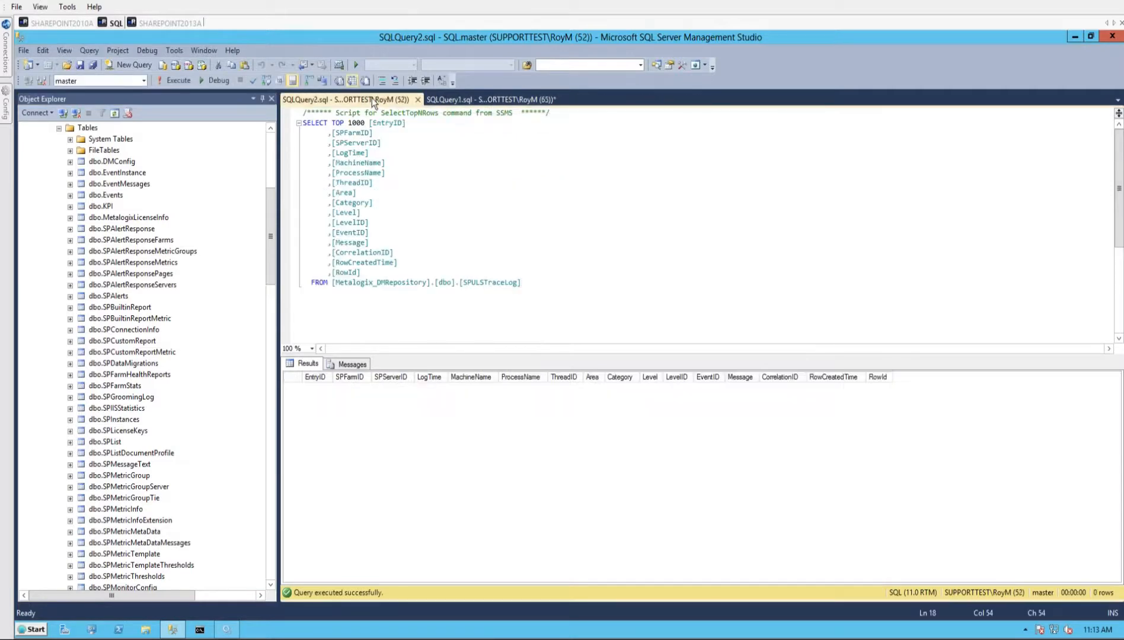
middle_click(372, 98)
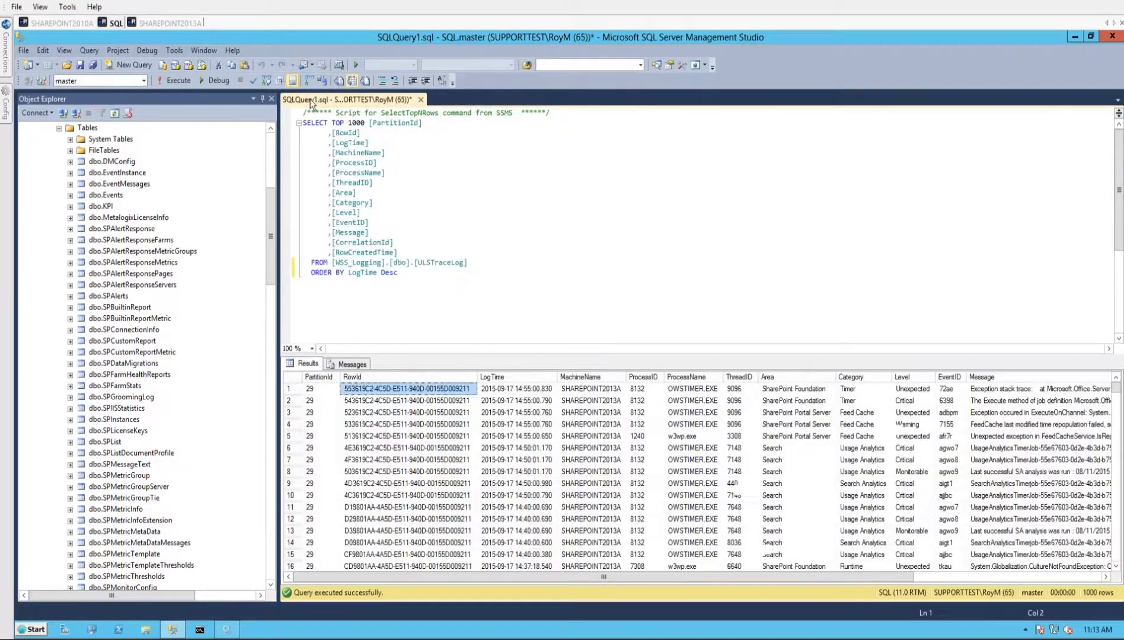
- Query the top 1000 rows of the SPULSTraceLog and SPULSGatheringSettings tables in Metalogix_DMRepository_2010A
left_click(102, 385)
scroll(104, 389, "down", 13)
scroll(106, 392, "down", 4)
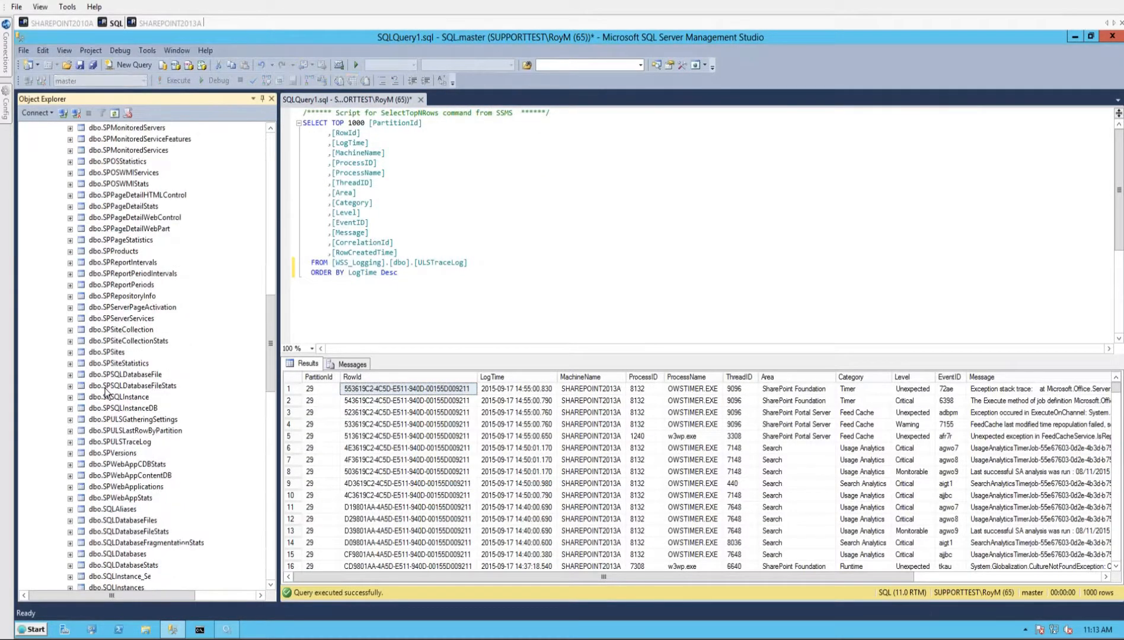
left_click(122, 375)
right_click(120, 374)
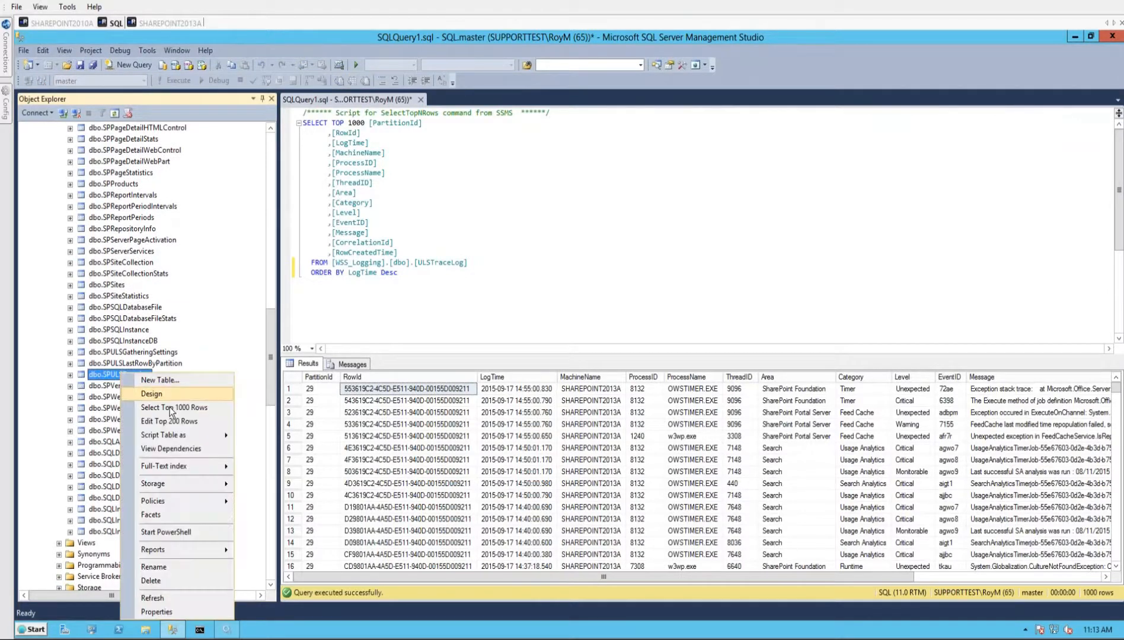
left_click(178, 407)
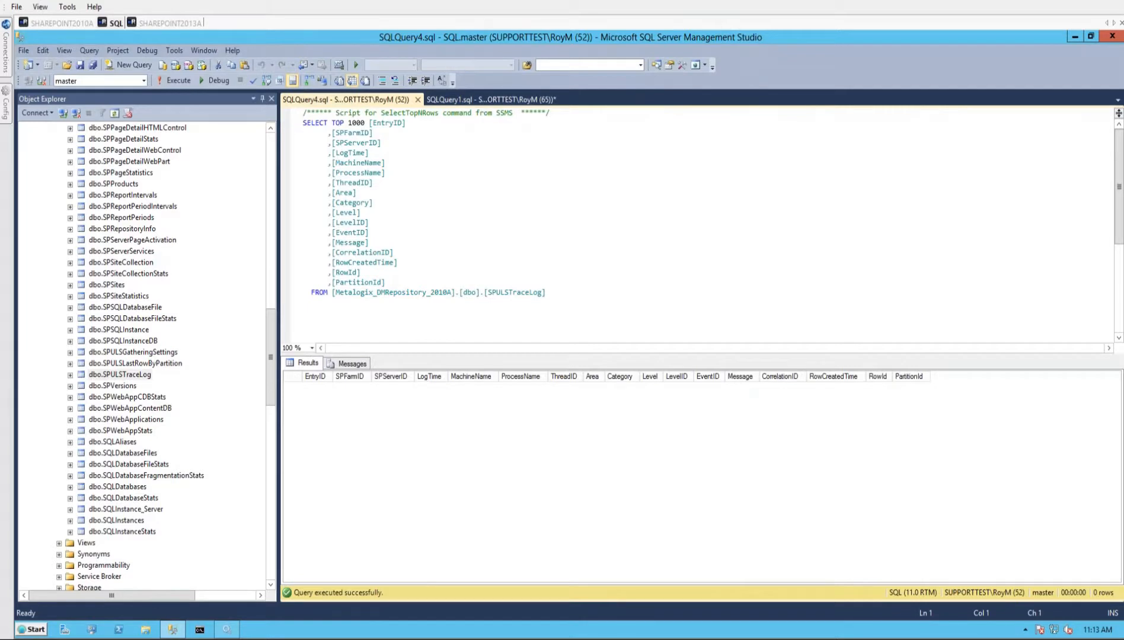
right_click(128, 353)
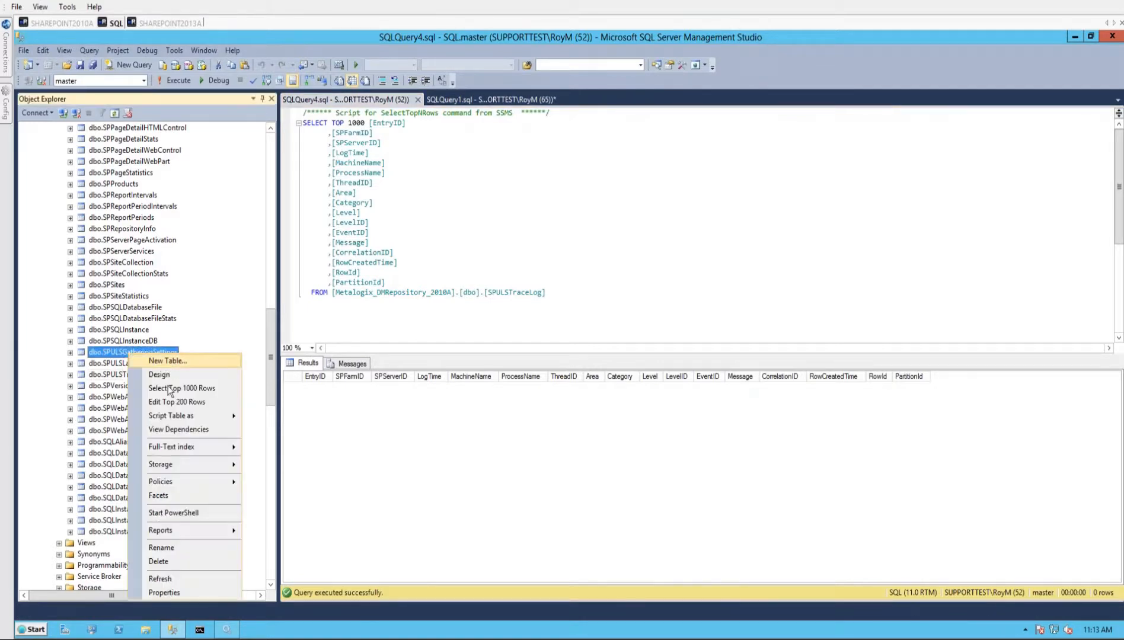
left_click(171, 389)
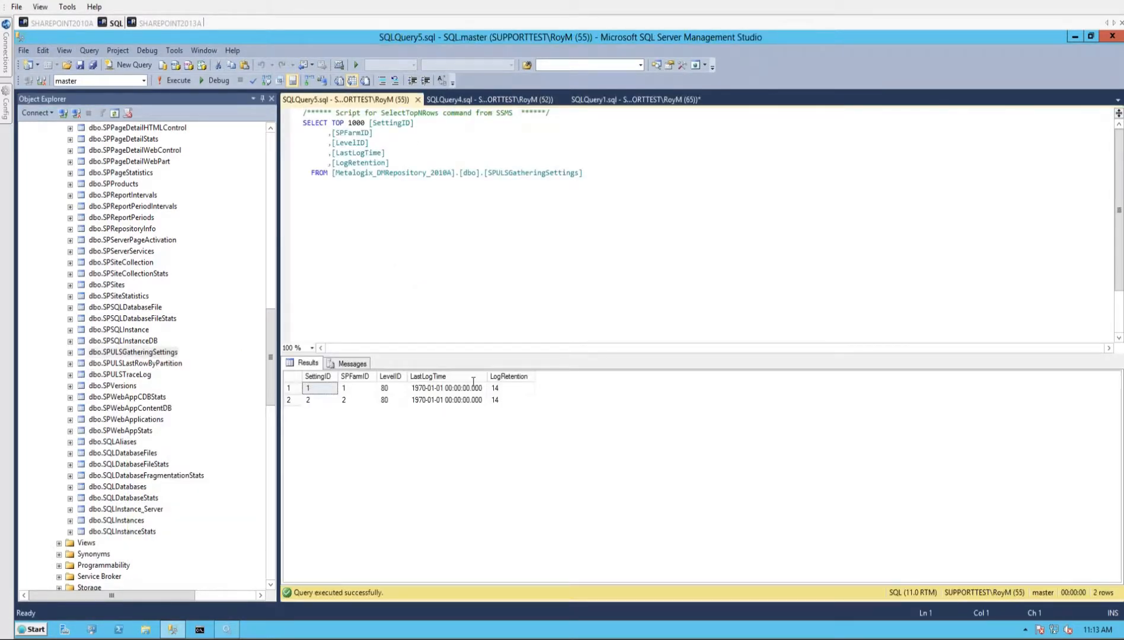
- Examine the LastLogTime, LevelID, SettingID and SPFarmID values in the gathering settings results, and return to Diagnostic Manager on SHAREPOINT2010A
left_click(439, 402)
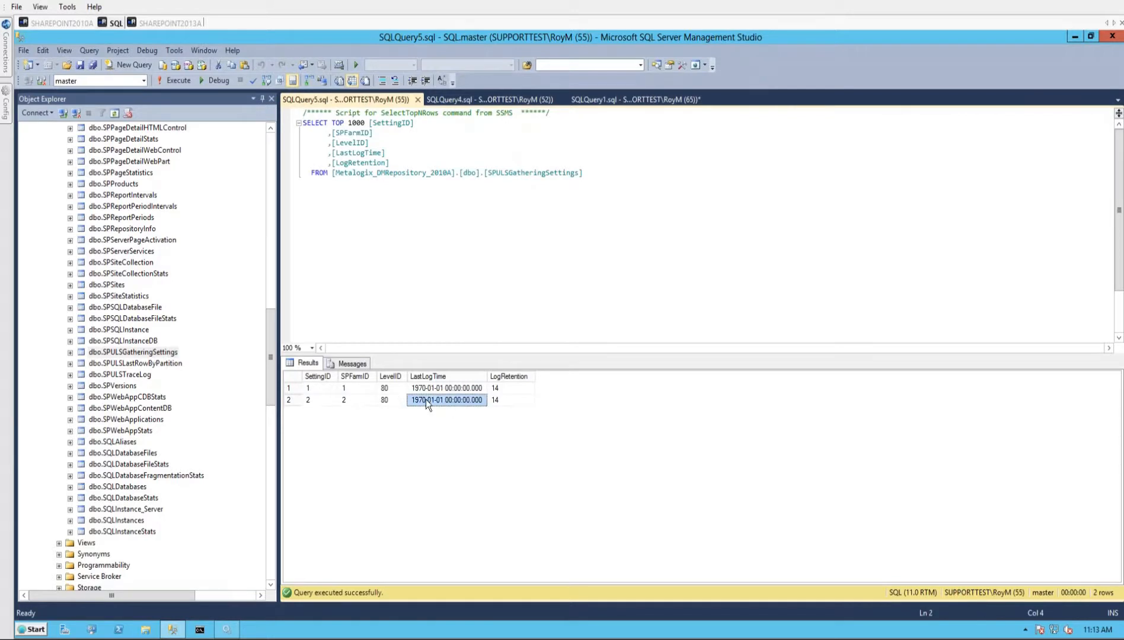
left_click(384, 401)
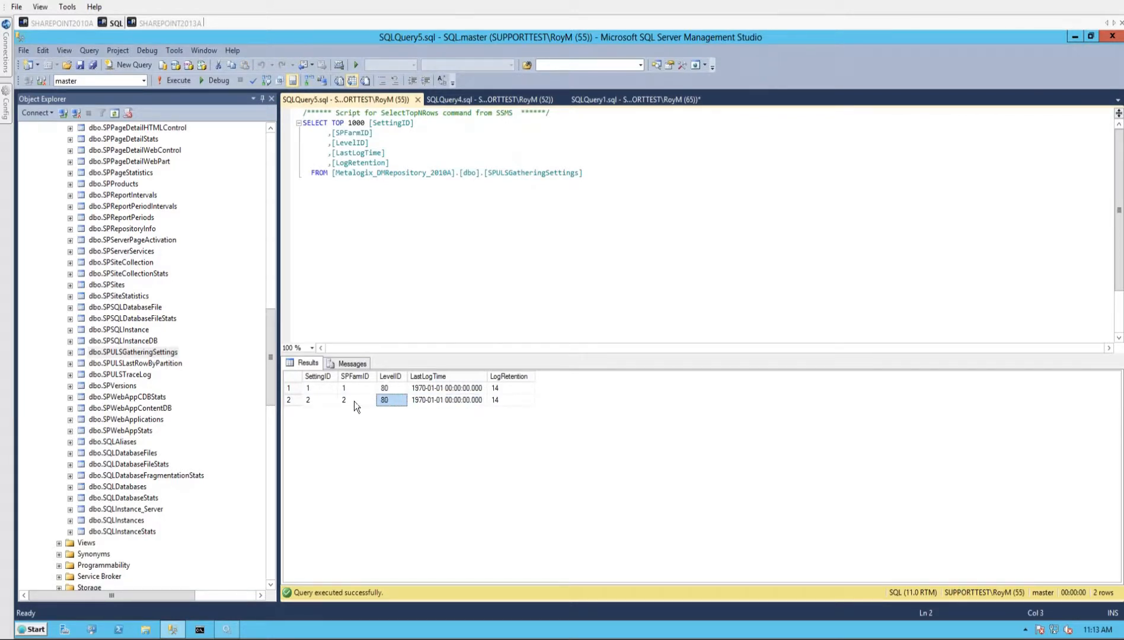
left_click(430, 402)
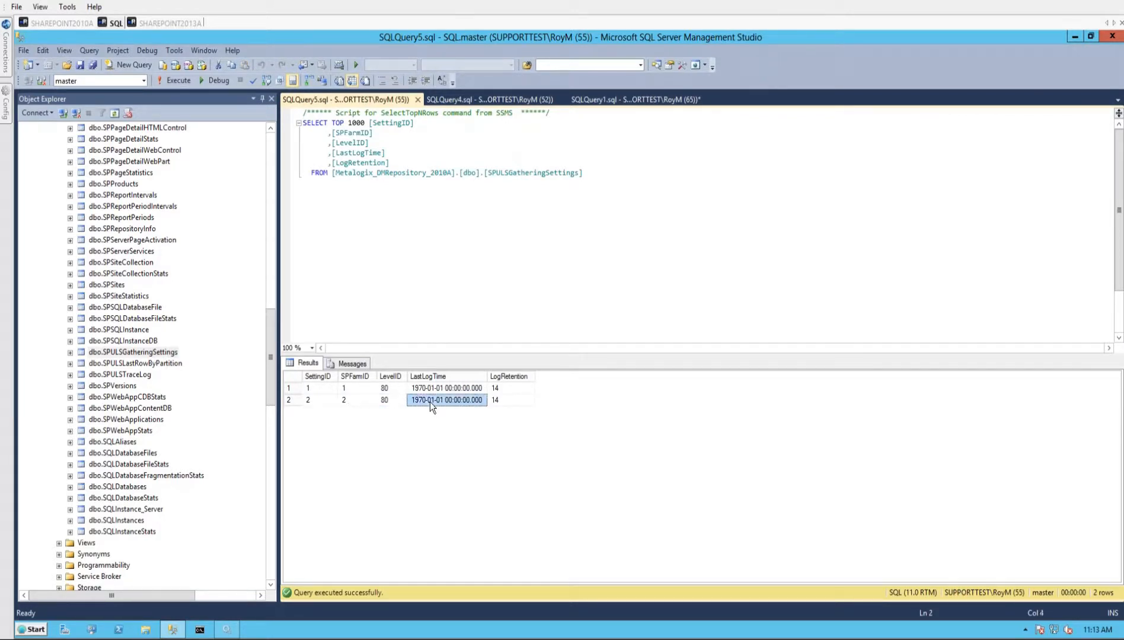
key("Up")
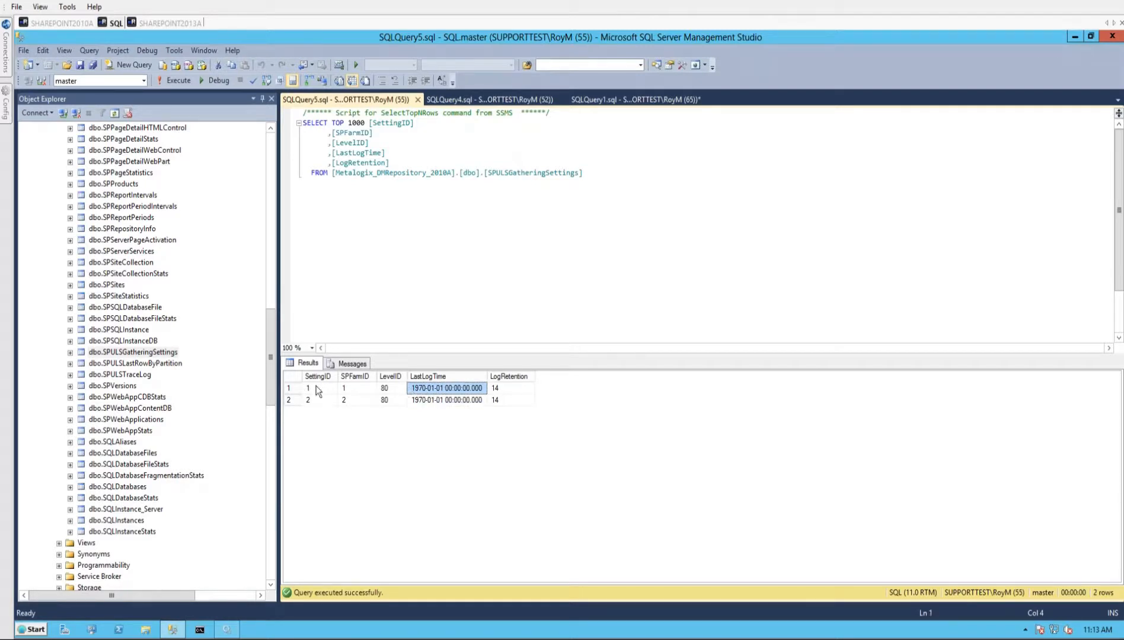
left_click(312, 390)
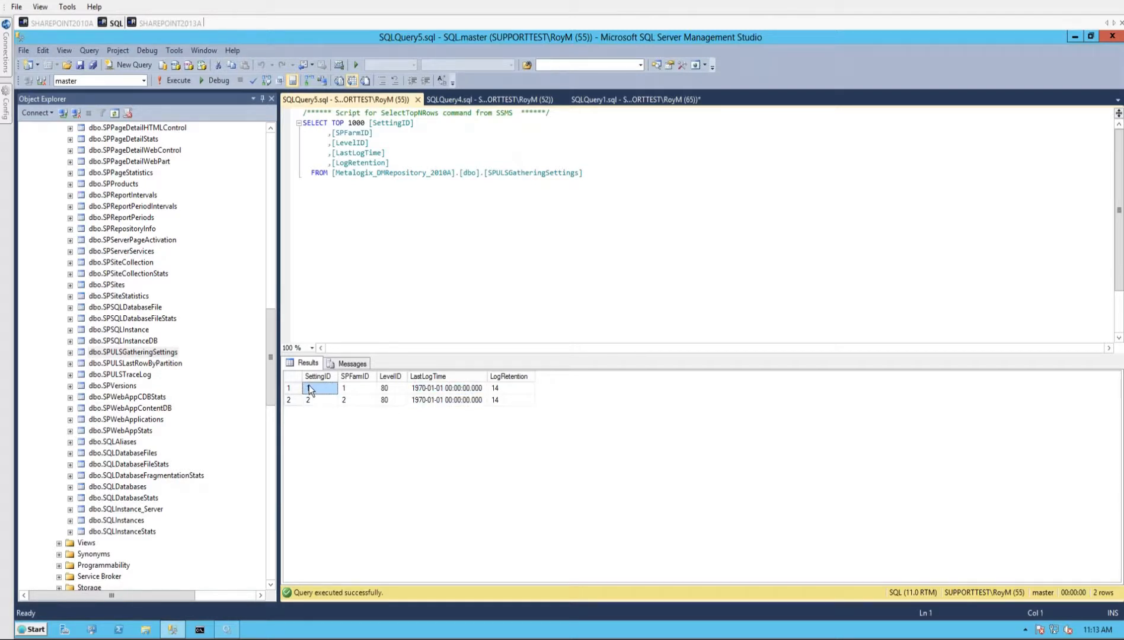
left_click(358, 391)
left_click(358, 400, "shift")
left_click(68, 22)
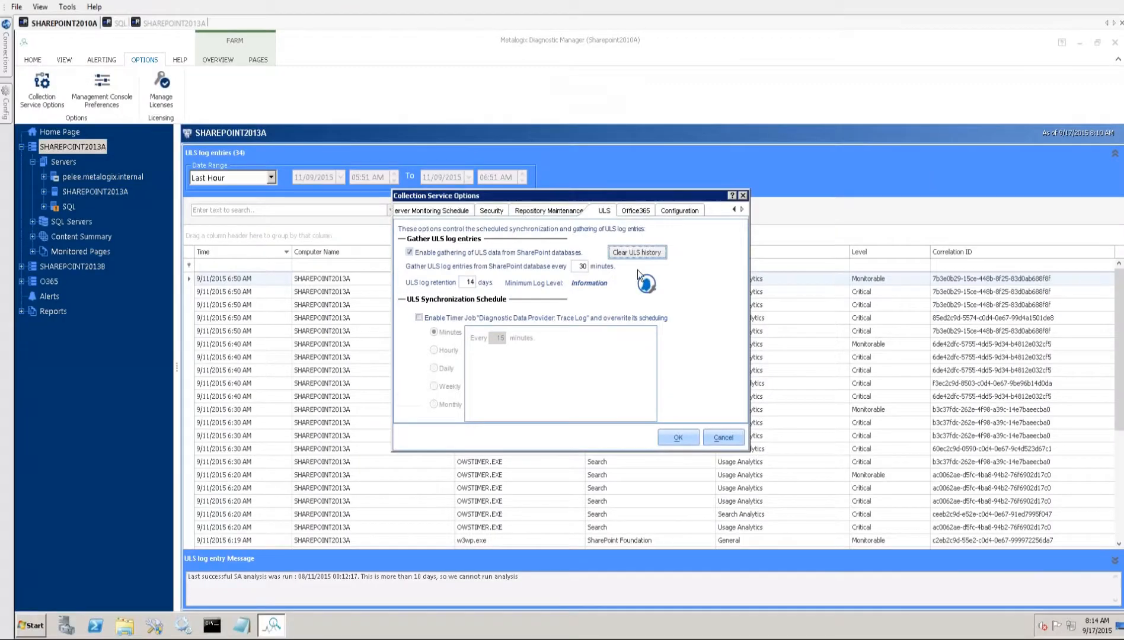
- Accept the Collection Service Options, refresh the ULS log entries of SHAREPOINT2013A, and show the farm's overview commands
left_click(677, 438)
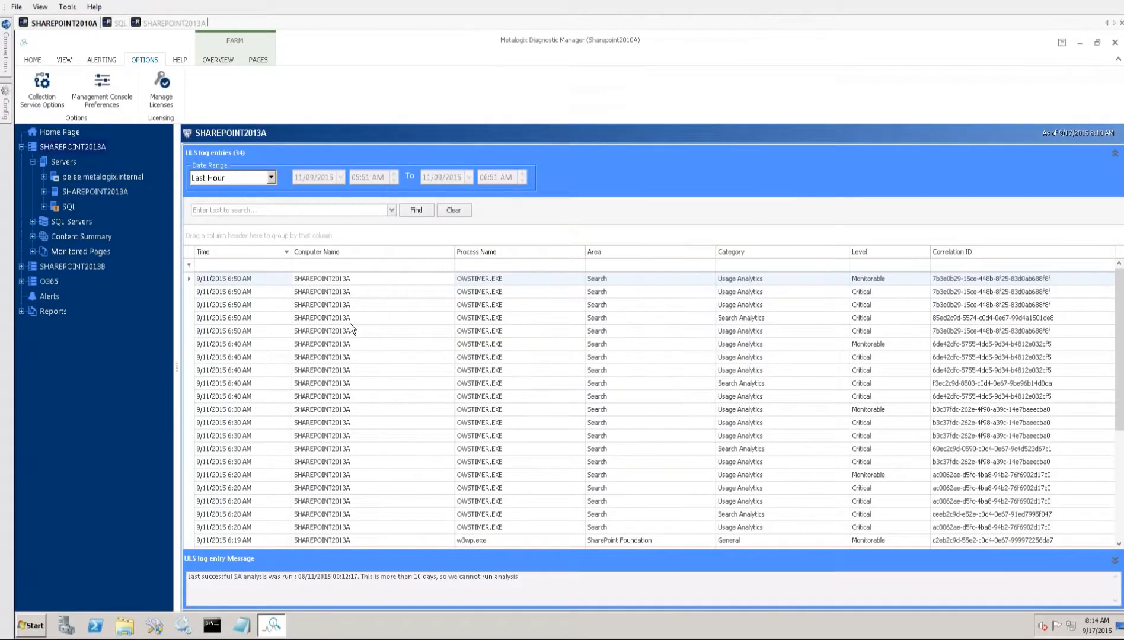
left_click(274, 320)
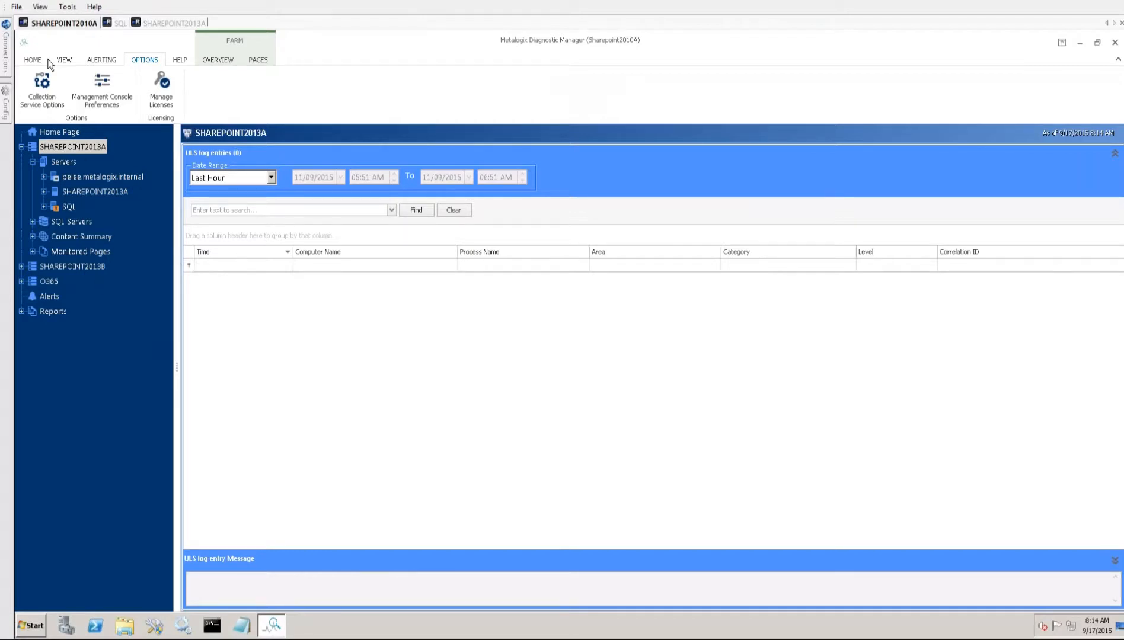
left_click(216, 60)
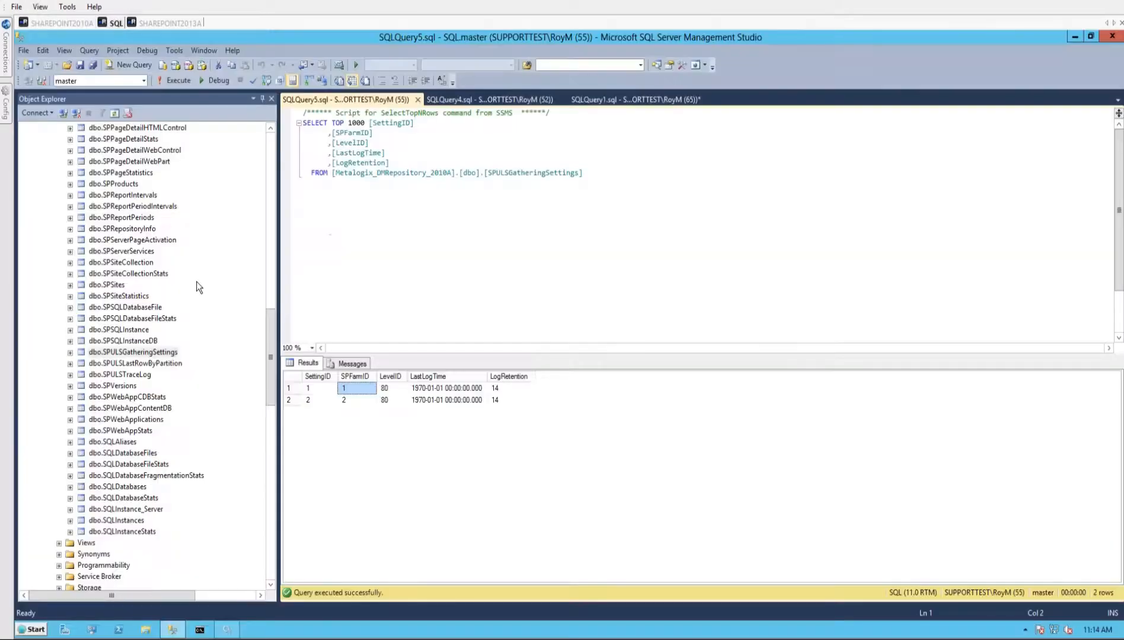
- Look through the repository tables in SQL, and return to Diagnostic Manager on SHAREPOINT2010A
left_click(117, 23)
left_click_drag(272, 355, 269, 326)
left_click(62, 23)
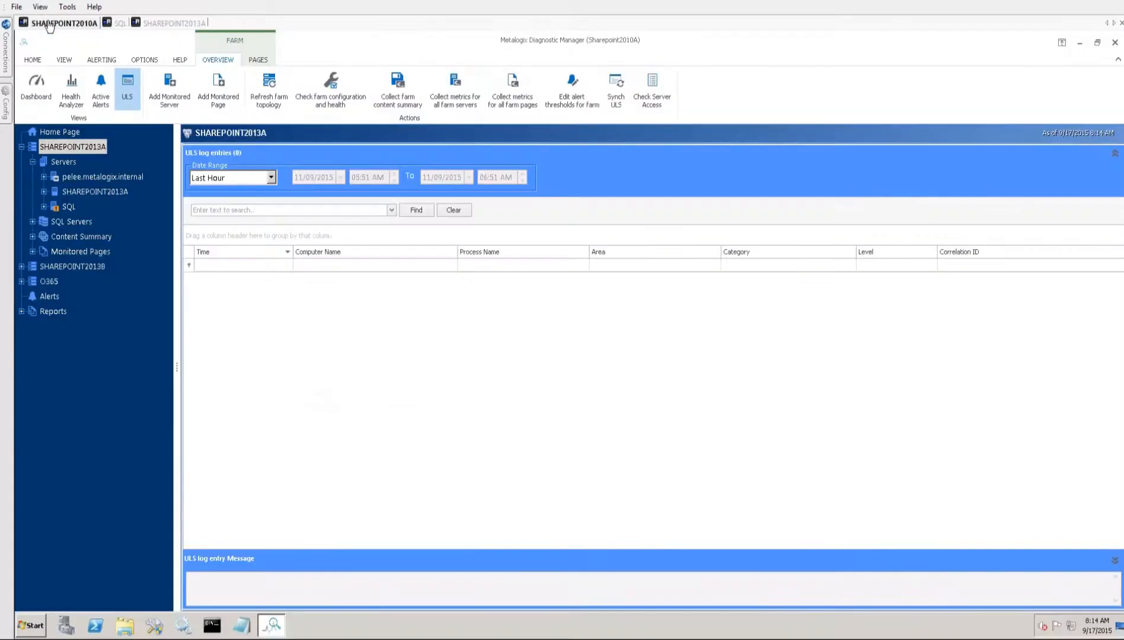
- Reopen the ULS settings of the Collection Service Options
left_click(134, 63)
left_click(56, 99)
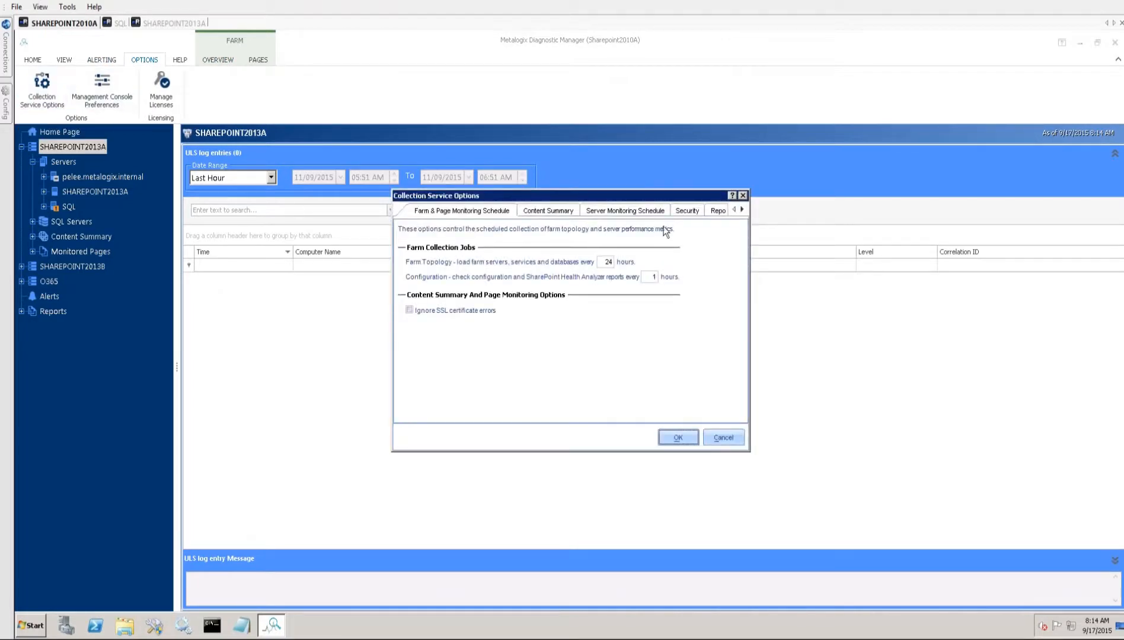
left_click(742, 210)
left_click(742, 209)
left_click(742, 210)
left_click(742, 210)
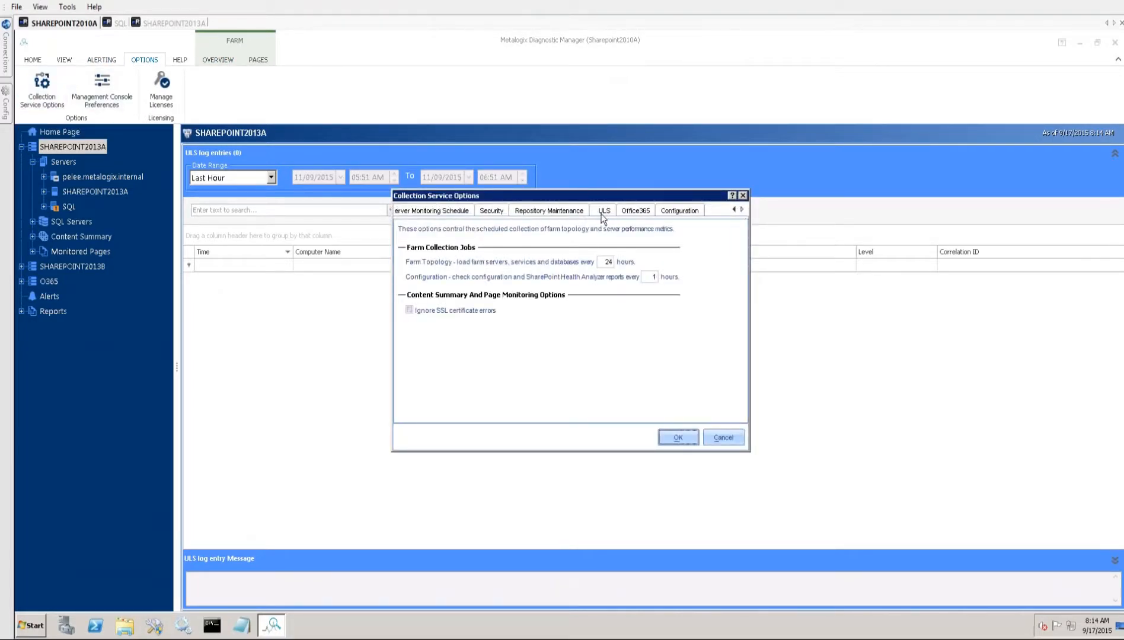
left_click(605, 211)
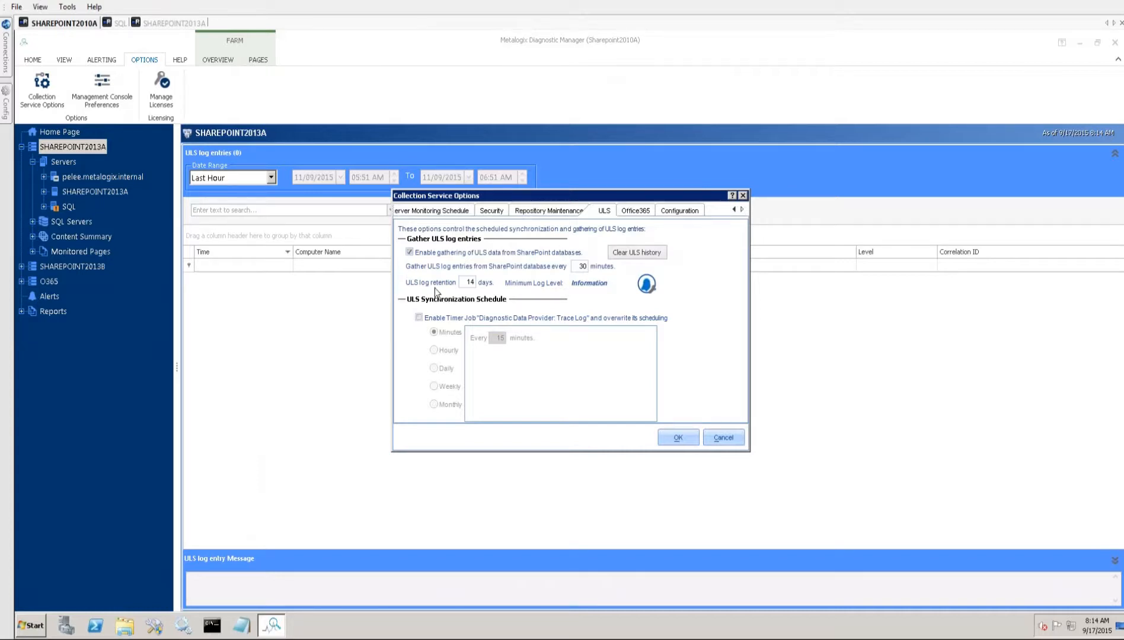
- Select the ULS log retention value, and locate the SPULSTraceLog table it applies to in SQL
double_click(470, 282)
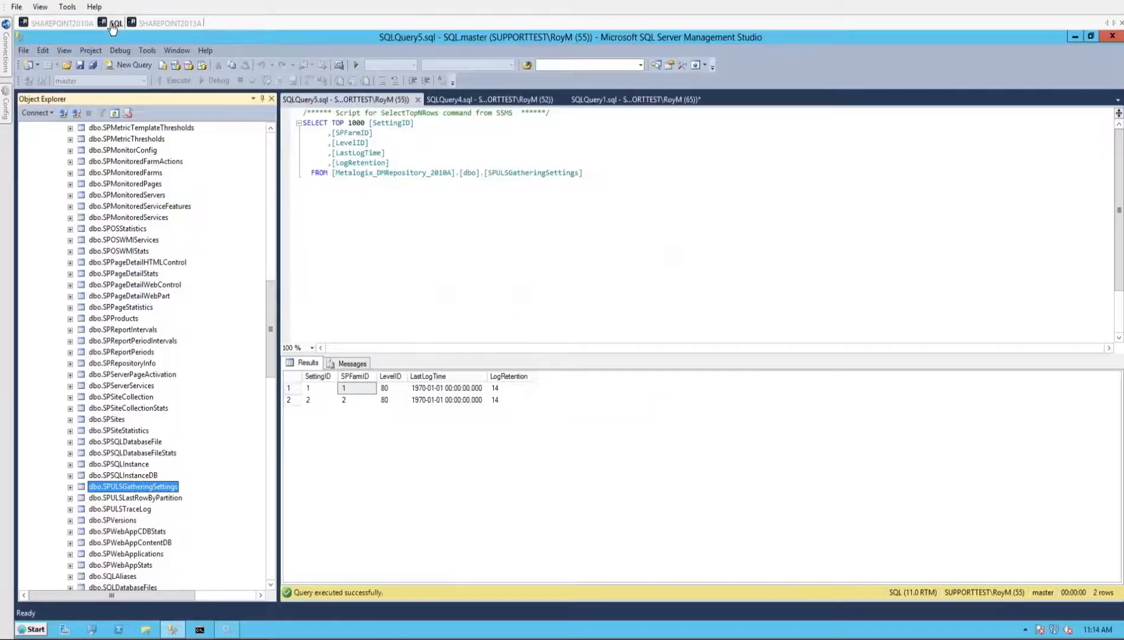
left_click(114, 23)
left_click(109, 510)
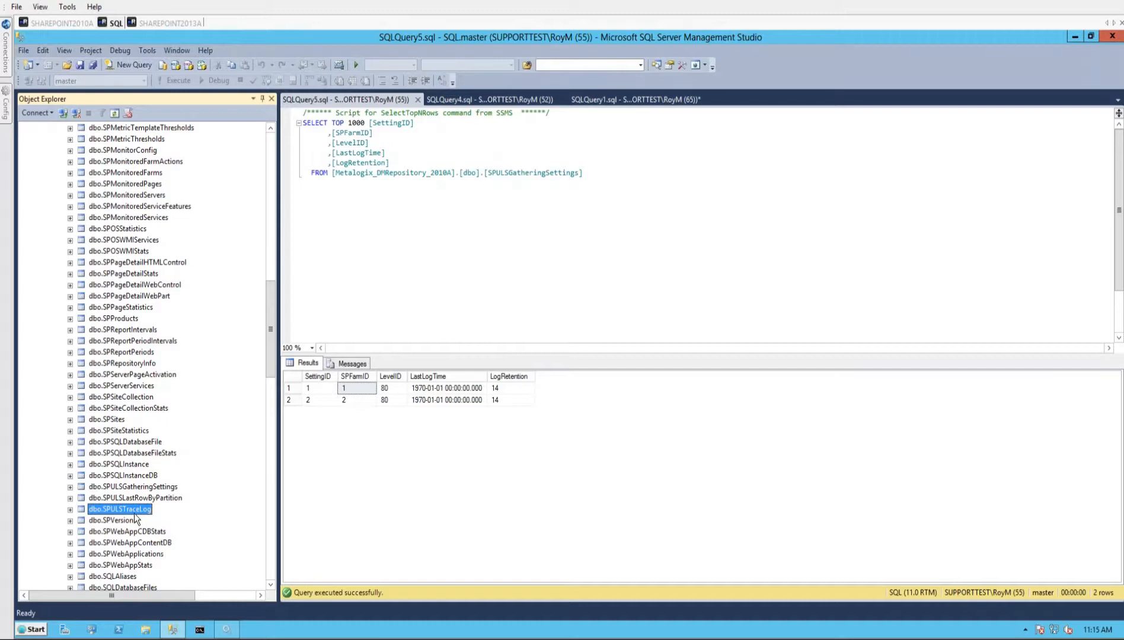
- Check the schedule of the "Diagnostic Data Provider: Trace Log" timer job on SHAREPOINT2013A, and return to the ULS settings on SHAREPOINT2010A
left_click(60, 23)
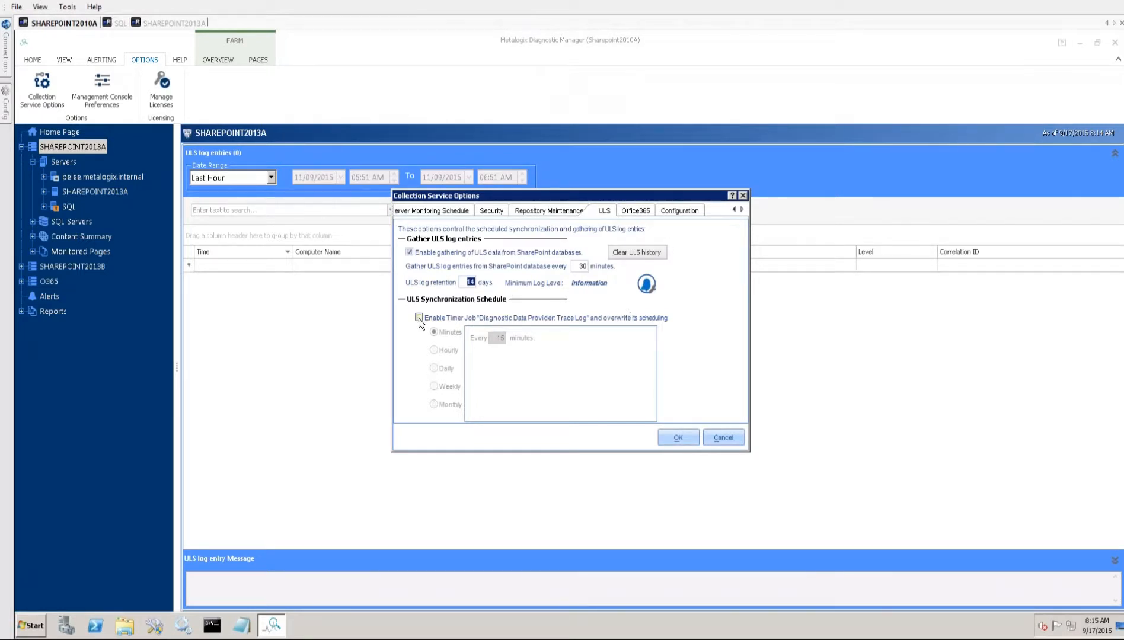
left_click(174, 23)
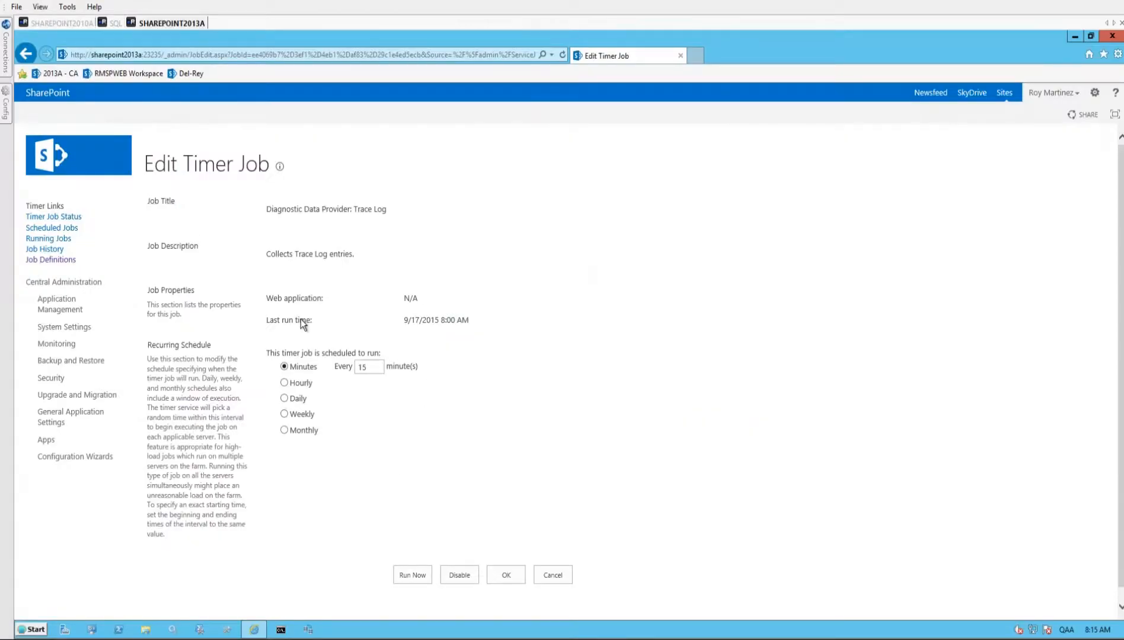
left_click(62, 23)
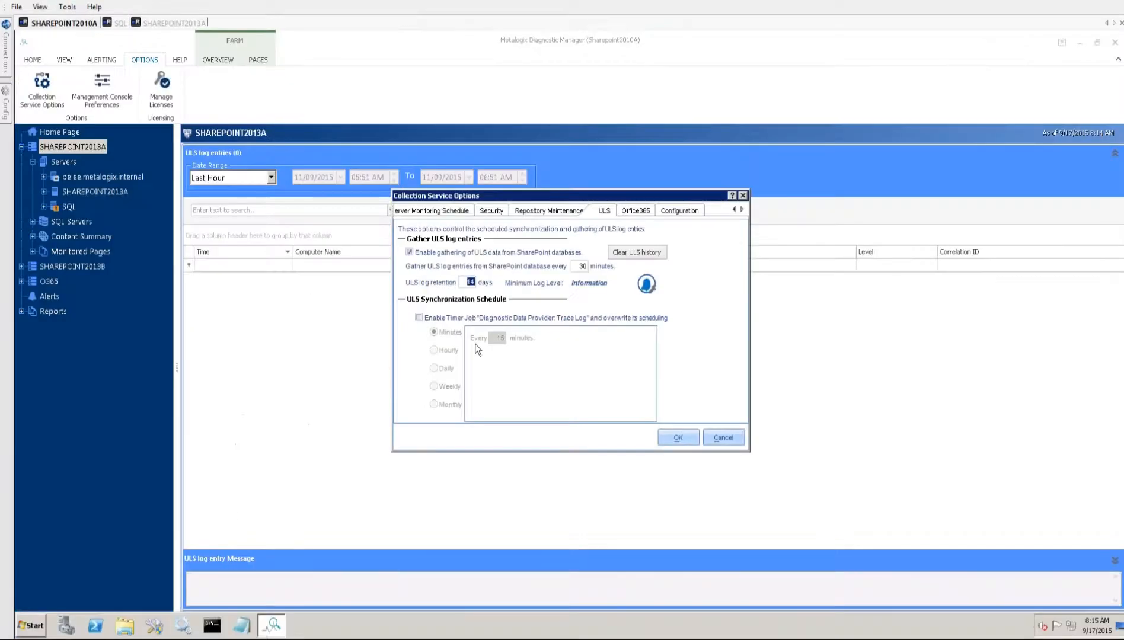
- Try enabling the "Diagnostic Data Provider: Trace Log" timer job override, accept its warning, and turn the override off again
left_click(419, 318)
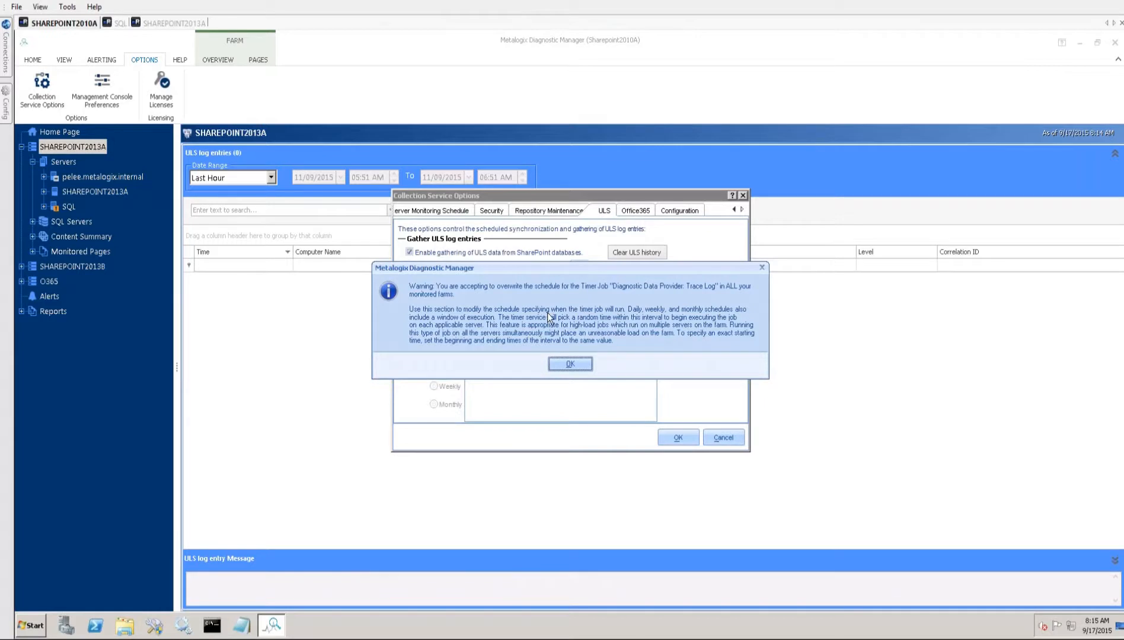
left_click(587, 361)
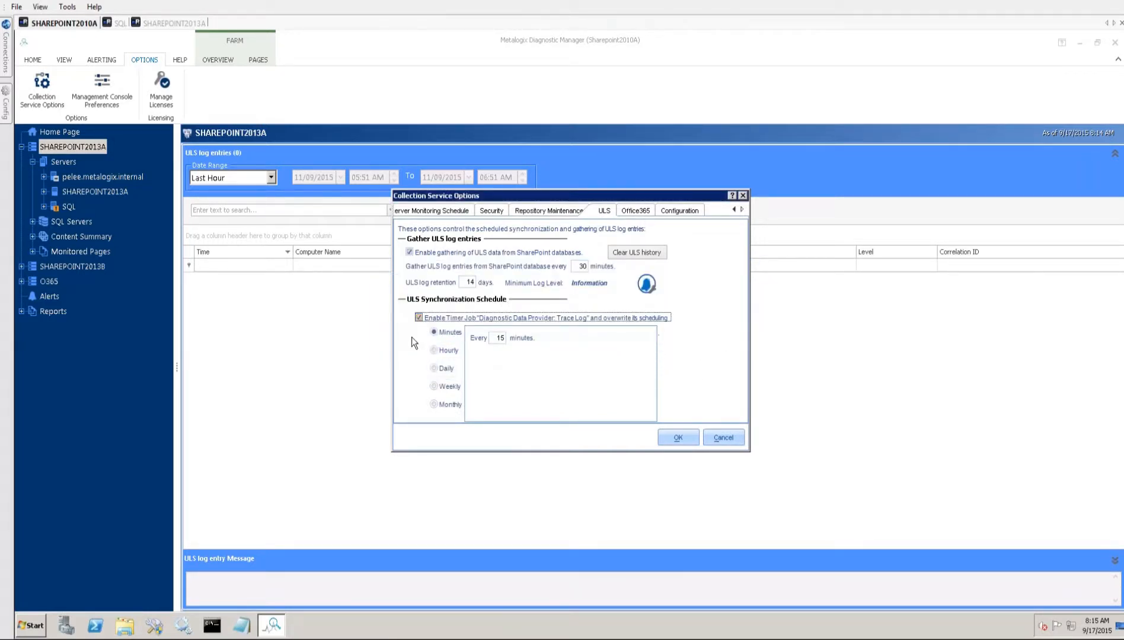
left_click(419, 318)
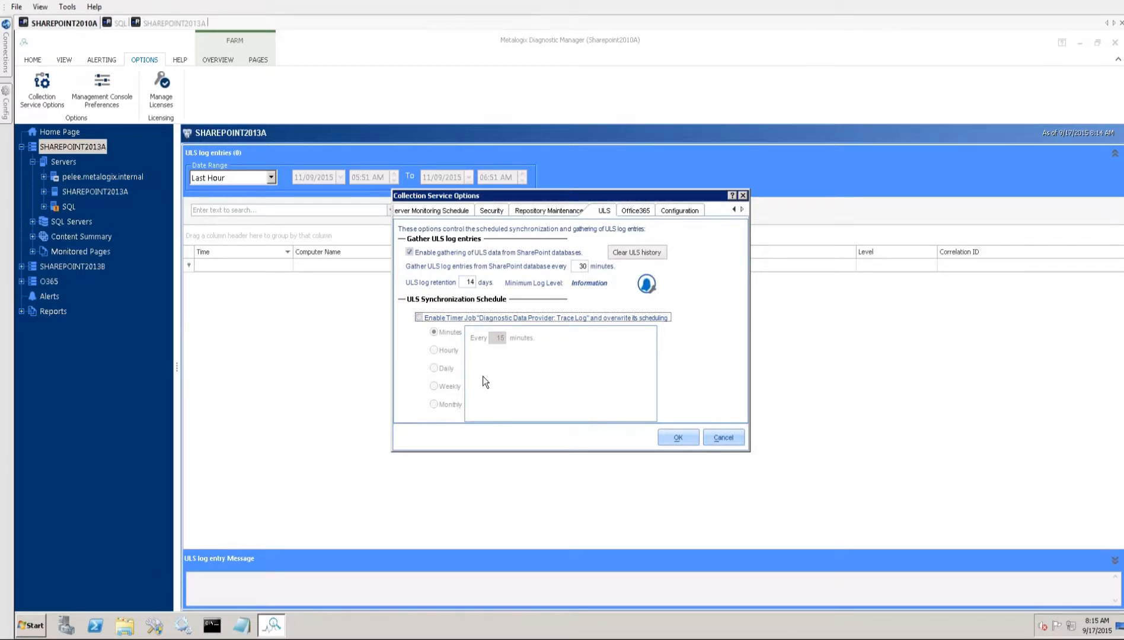
- Set the minimum log level for ULS gathering to Unexpected
left_click(647, 286)
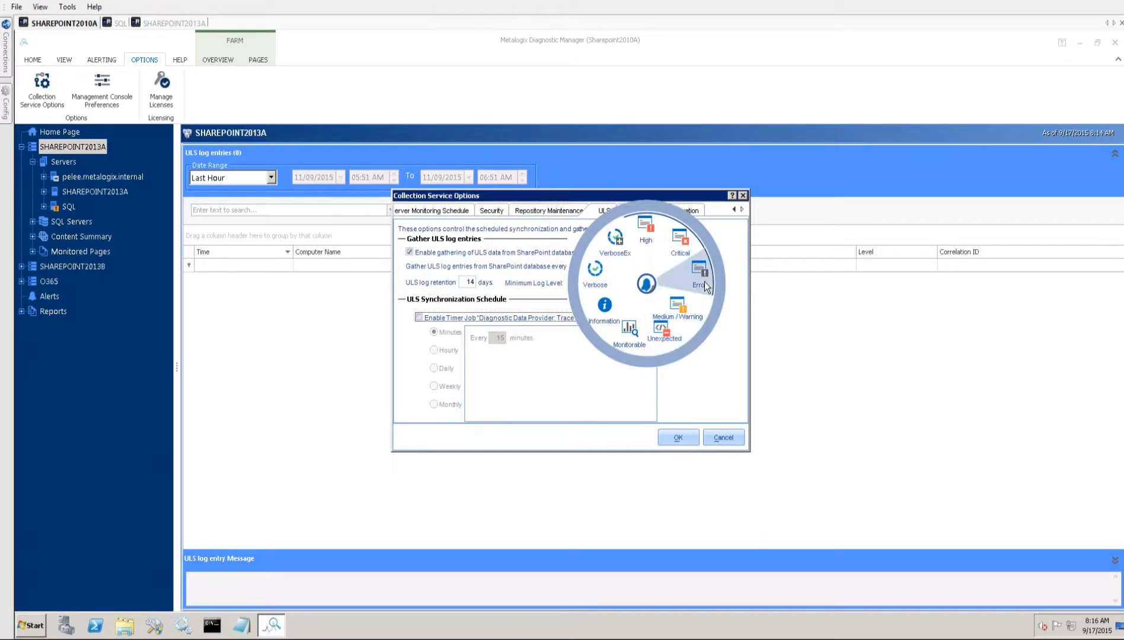
left_click(663, 333)
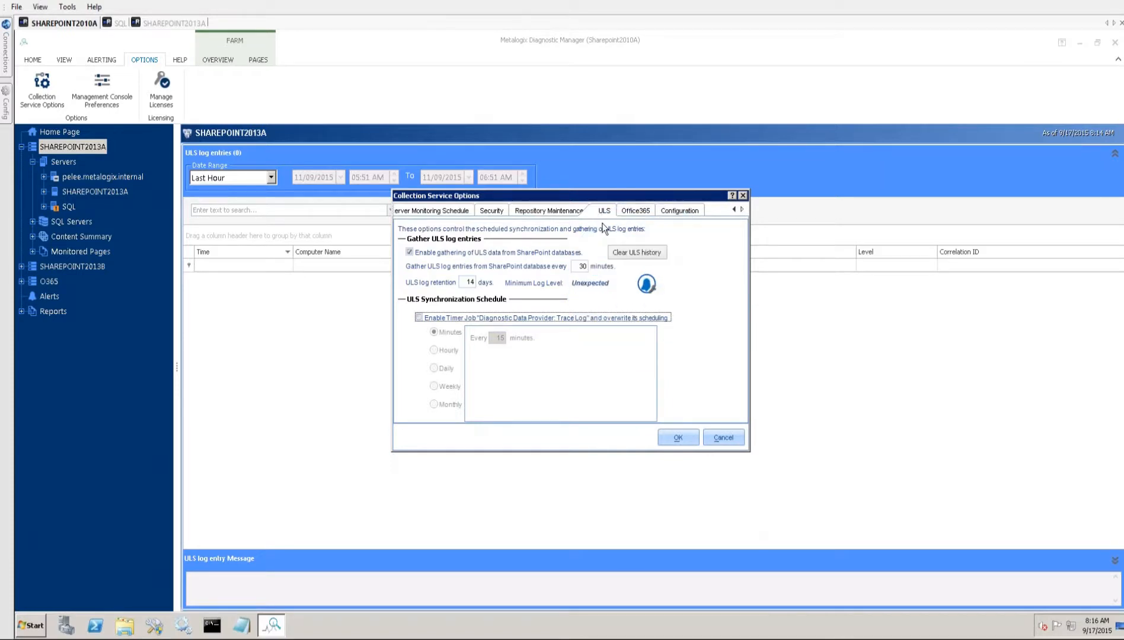
- Review the SPULSTraceLog query of Metalogix_DMRepository_2010A in SQL, and return to Diagnostic Manager on SHAREPOINT2010A
left_click(116, 23)
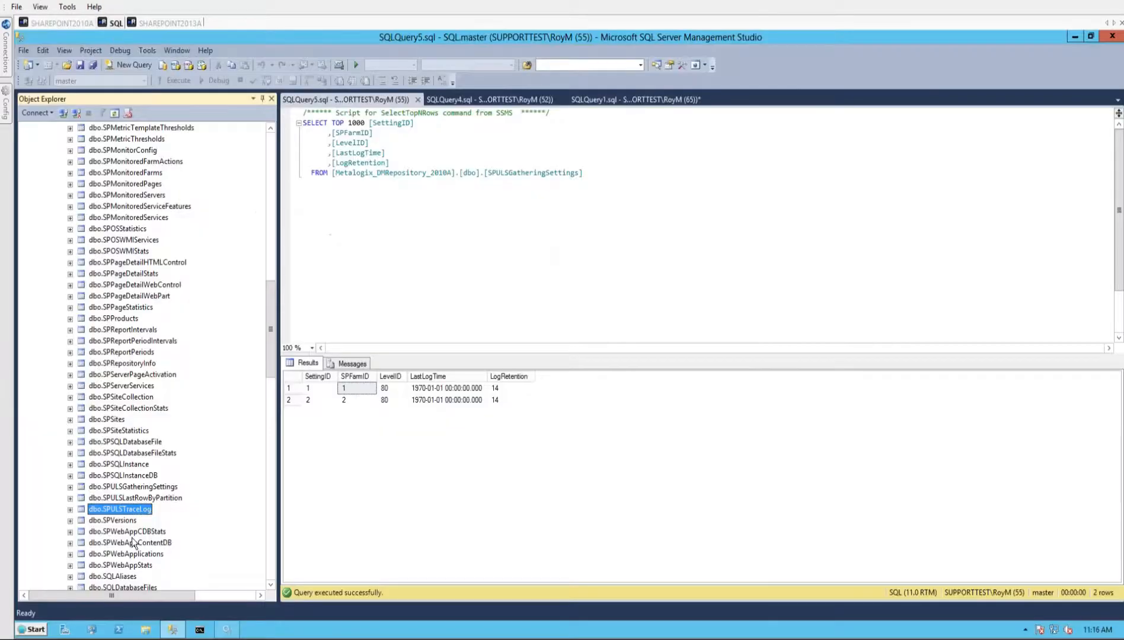
left_click_drag(270, 375, 270, 573)
left_click_drag(272, 512, 270, 351)
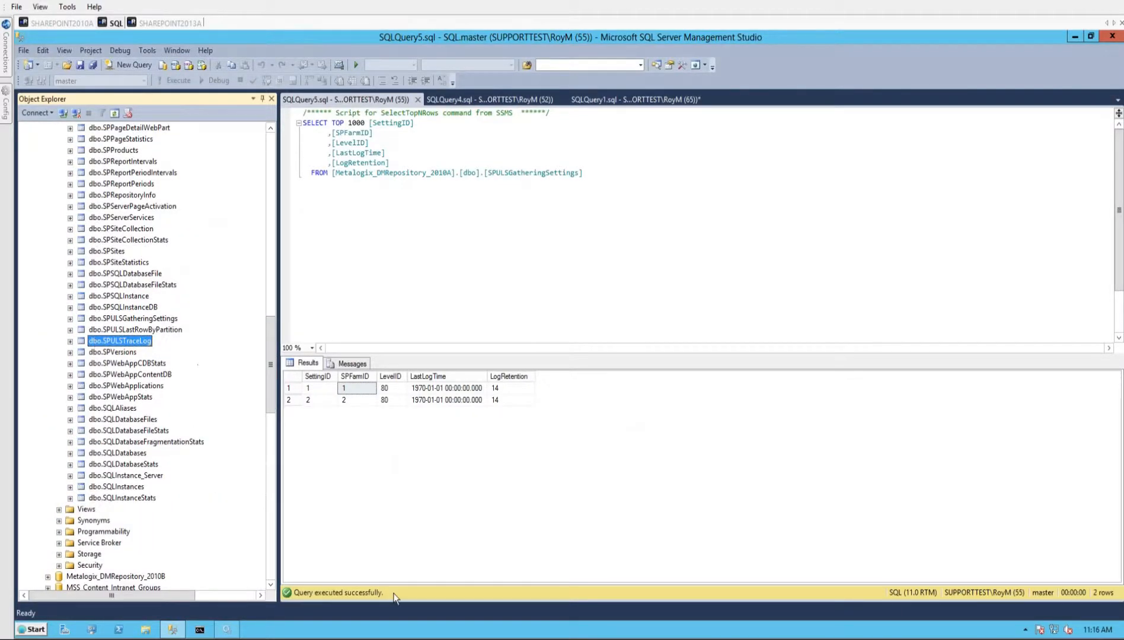
left_click(472, 99)
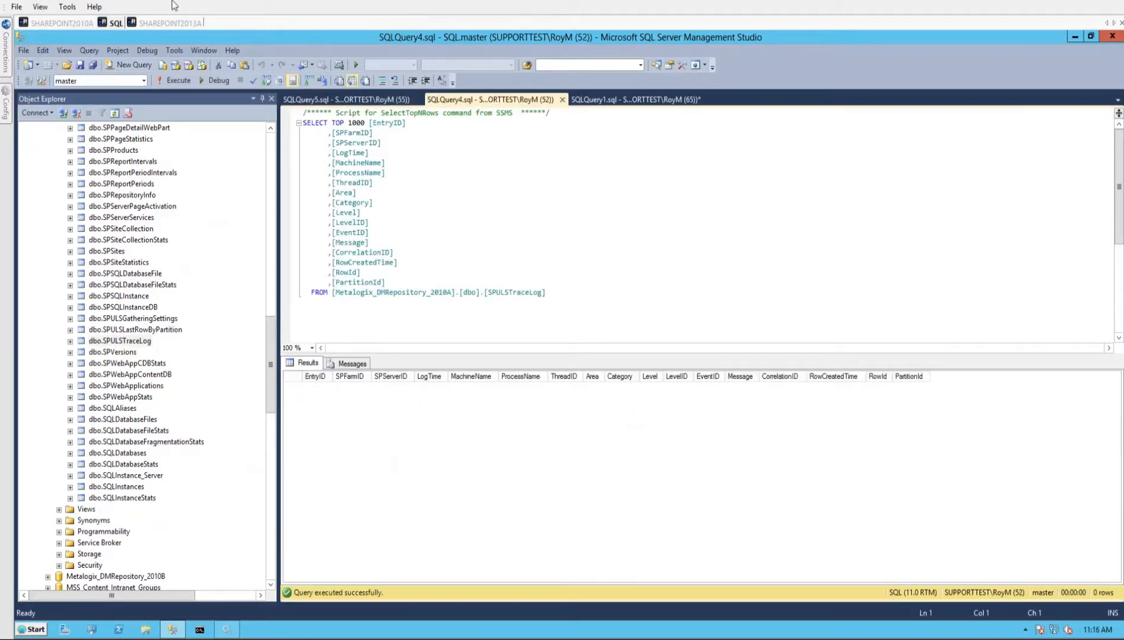
left_click(63, 24)
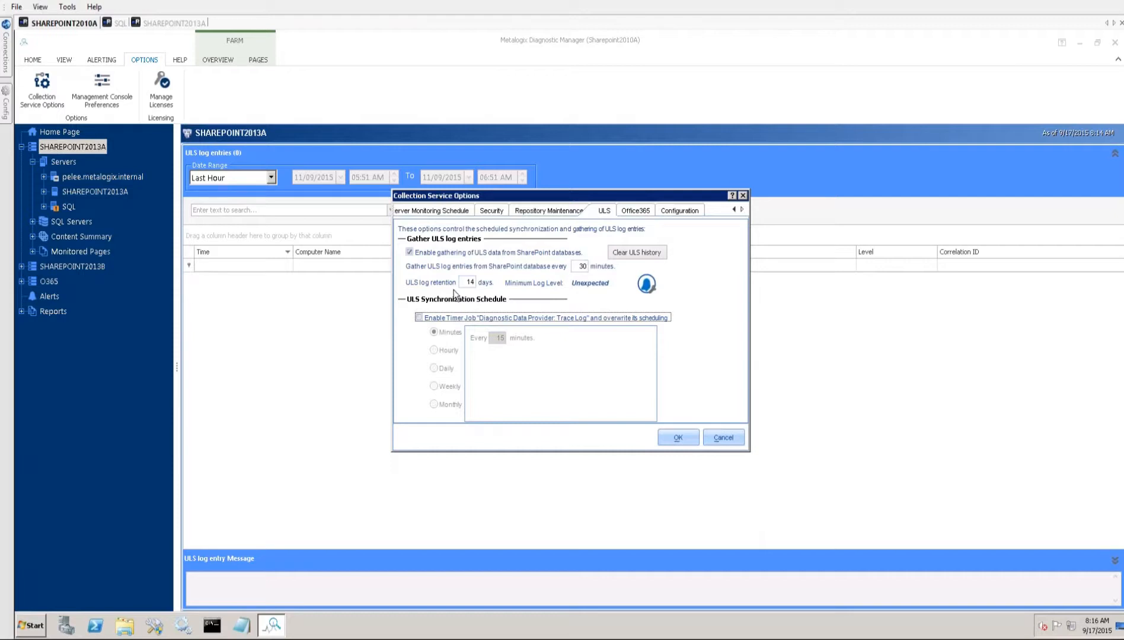
- Reselect Unexpected as the minimum log level, and save the Collection Service Options
left_click(646, 285)
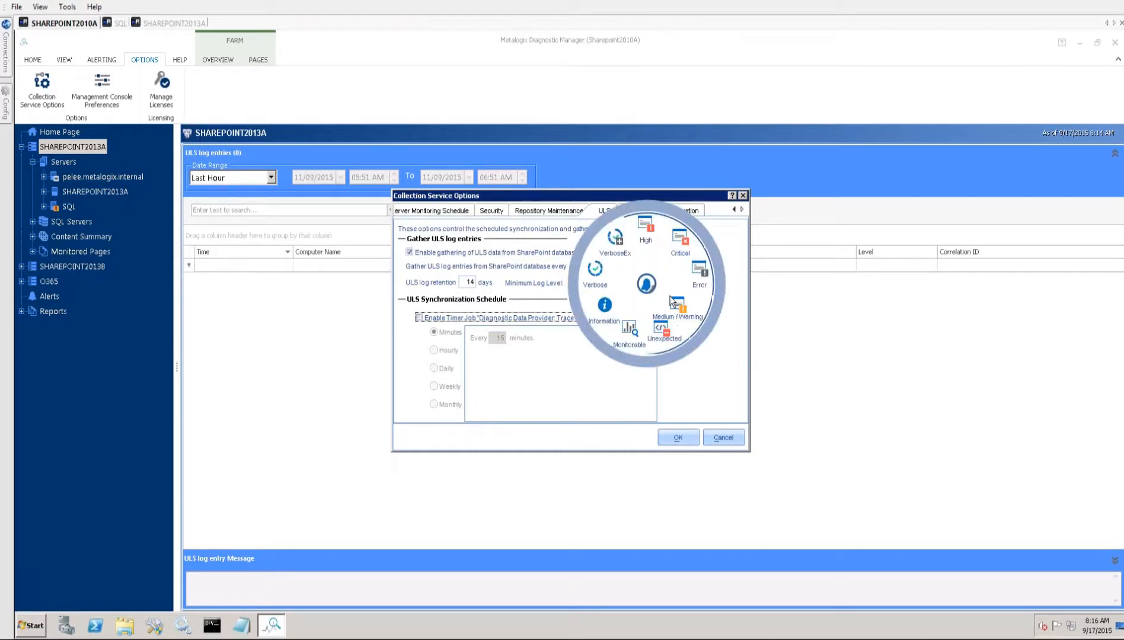
left_click(665, 336)
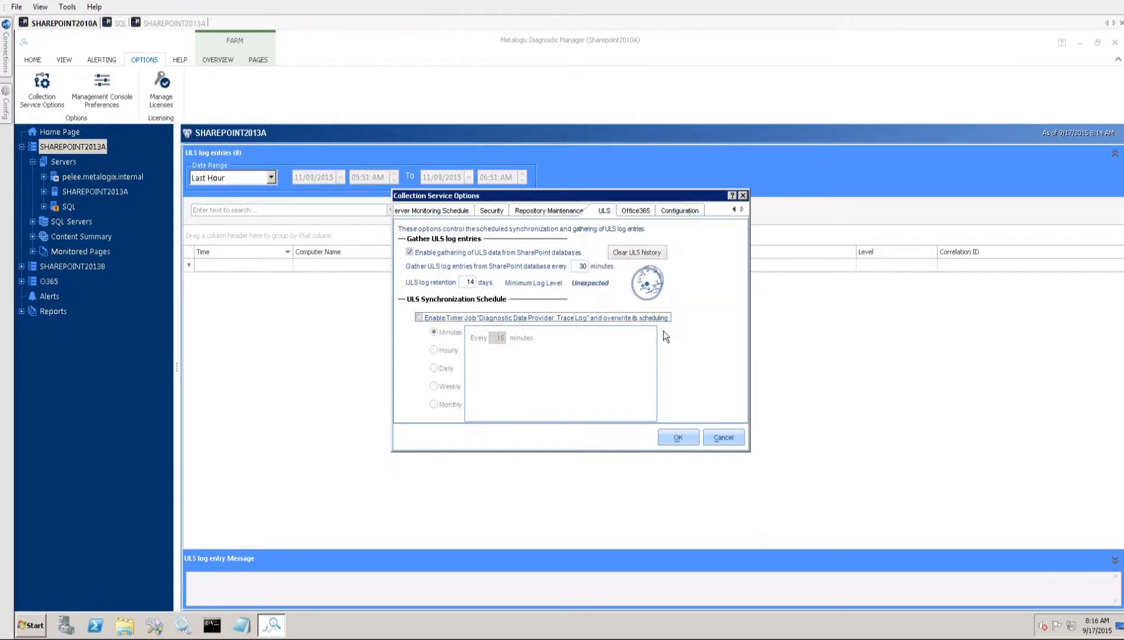
left_click(646, 284)
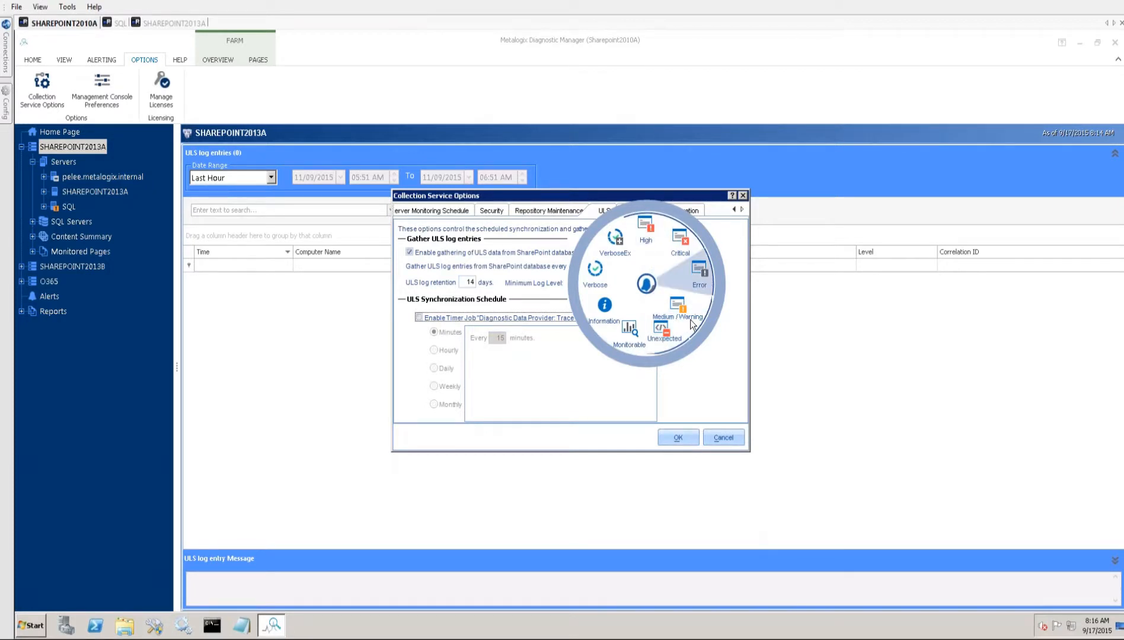
left_click(664, 341)
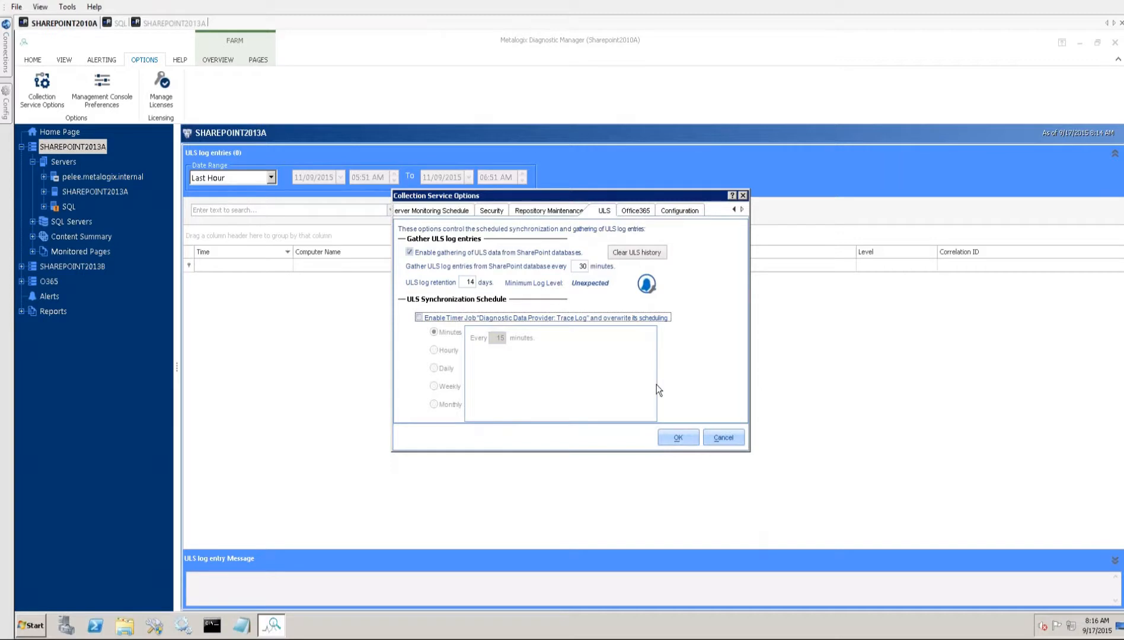
left_click(680, 438)
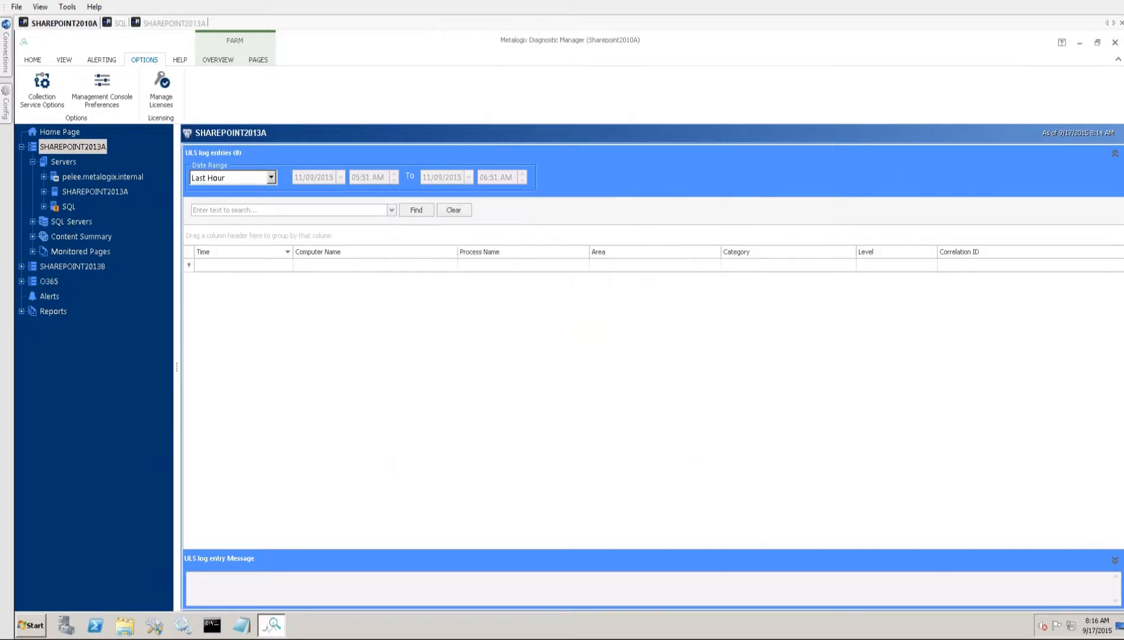
- Request a ULS synchronization for the SHAREPOINT2013A farm and acknowledge the notice
left_click(216, 60)
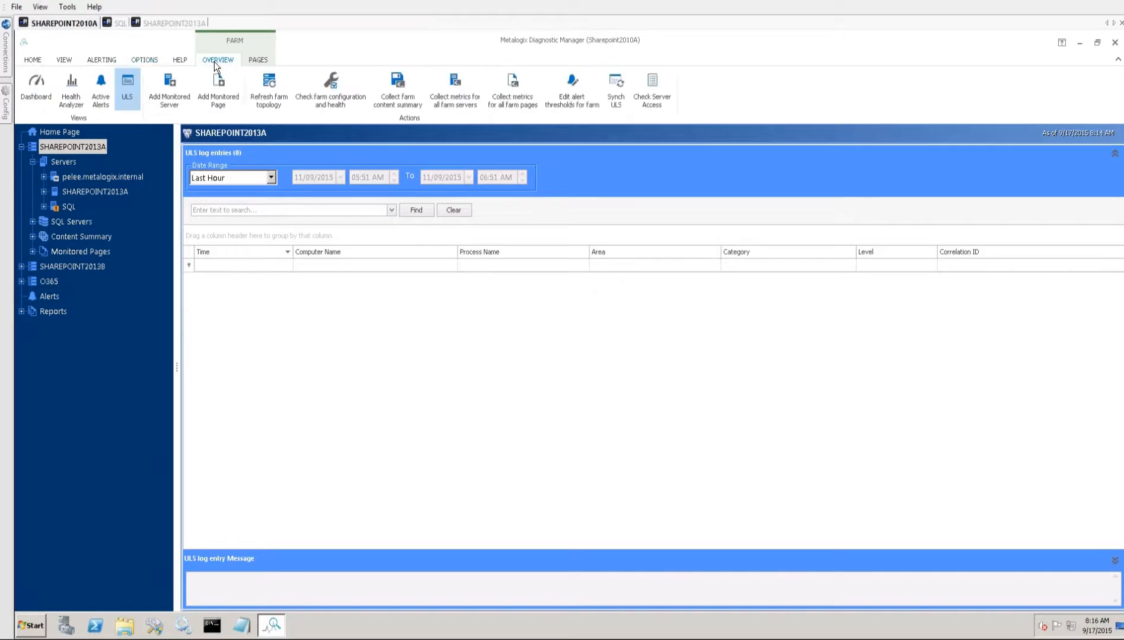
left_click(616, 101)
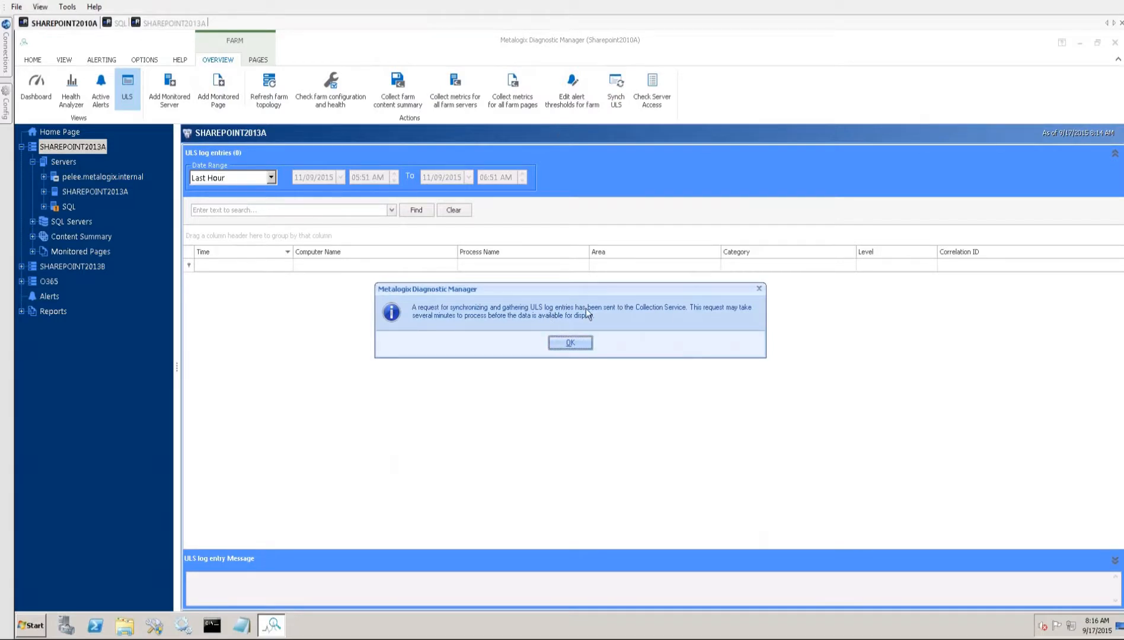
left_click(570, 343)
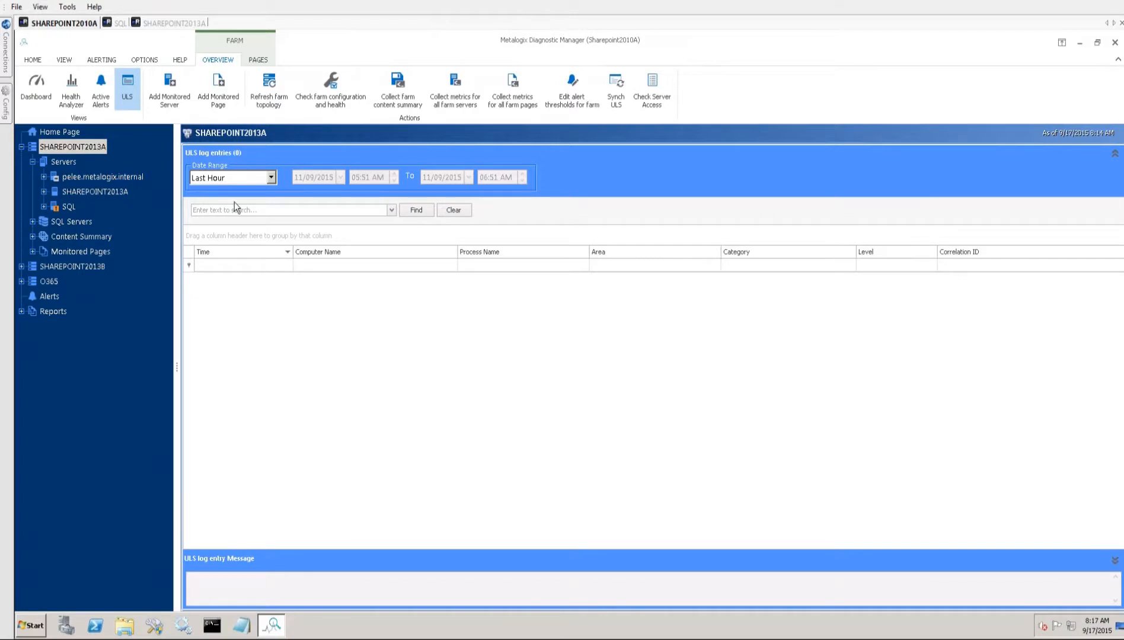
- Set the date range of the ULS log entries to Last Hour and refresh the list
left_click(271, 179)
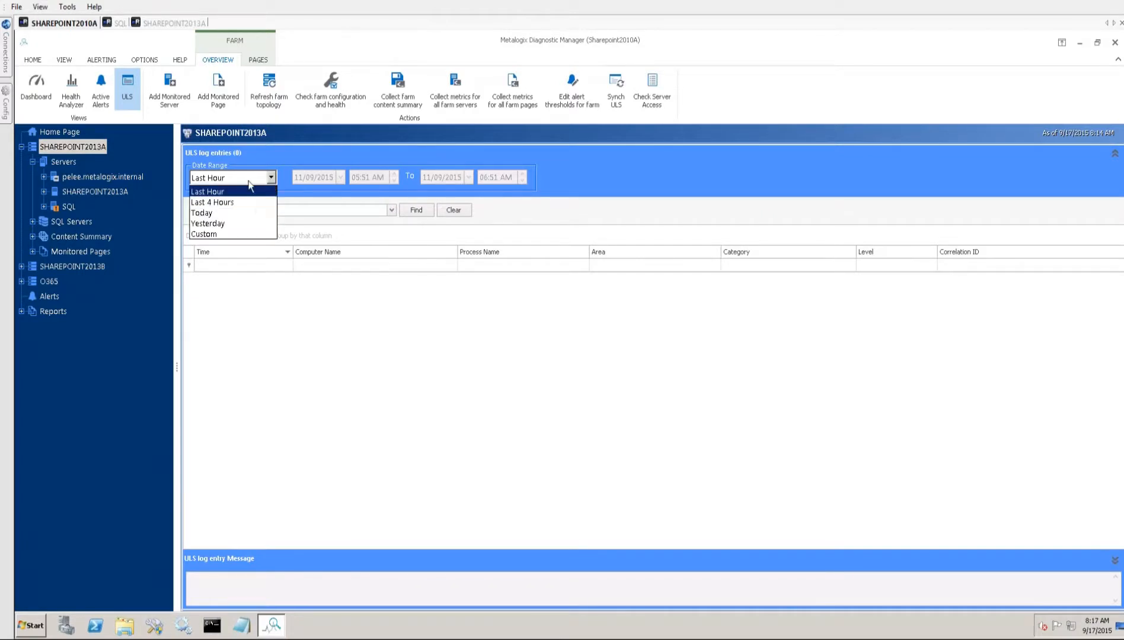
left_click(207, 190)
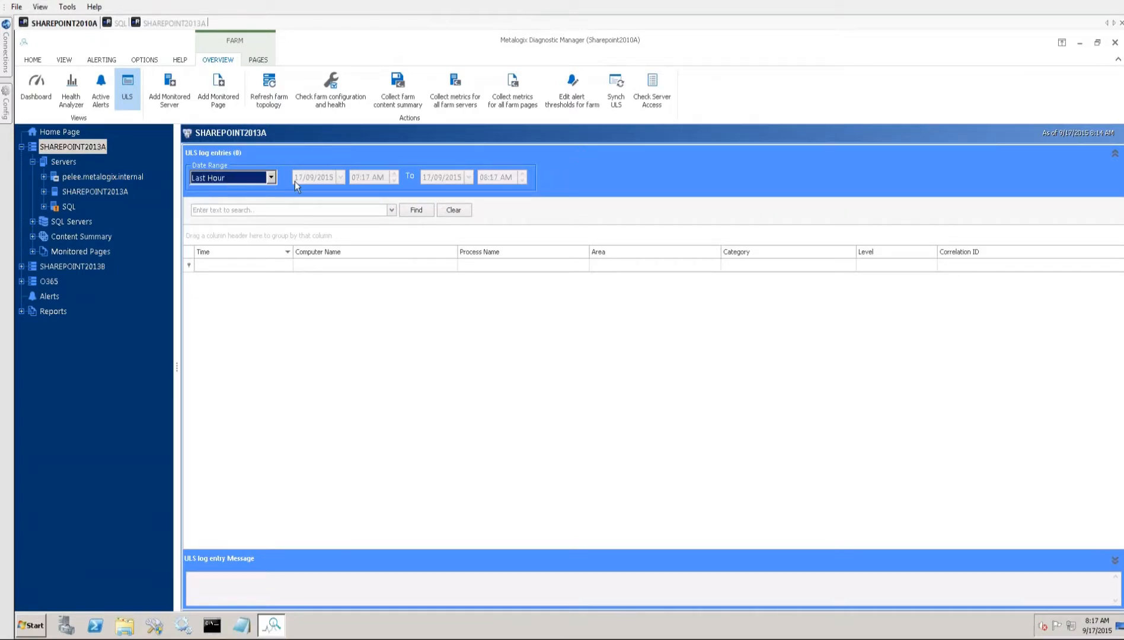
left_click(271, 177)
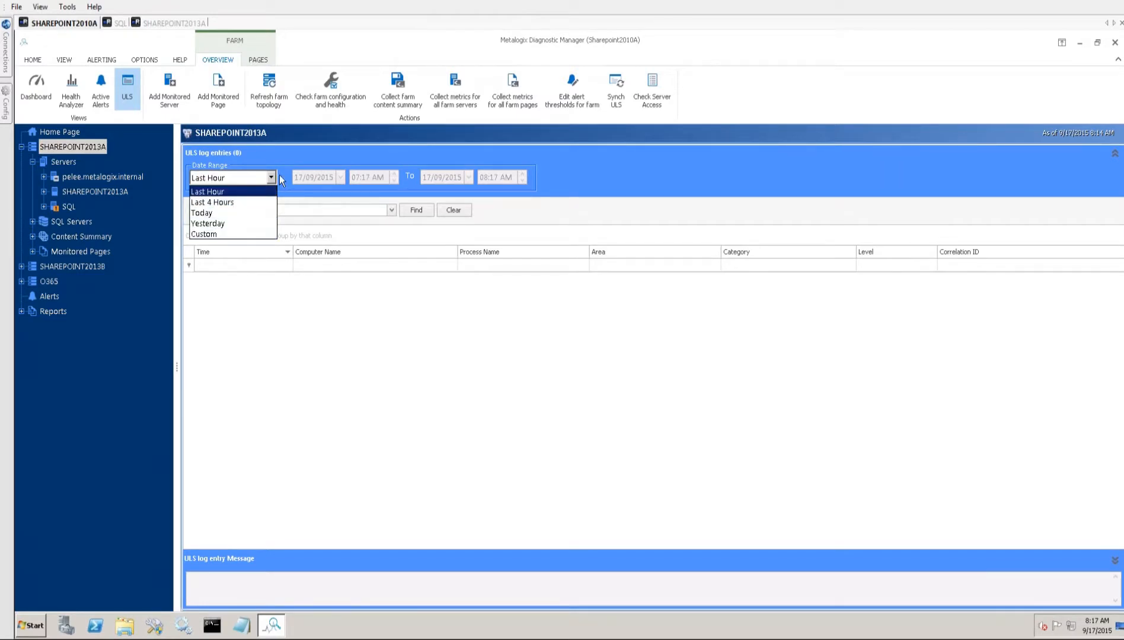
left_click(299, 146)
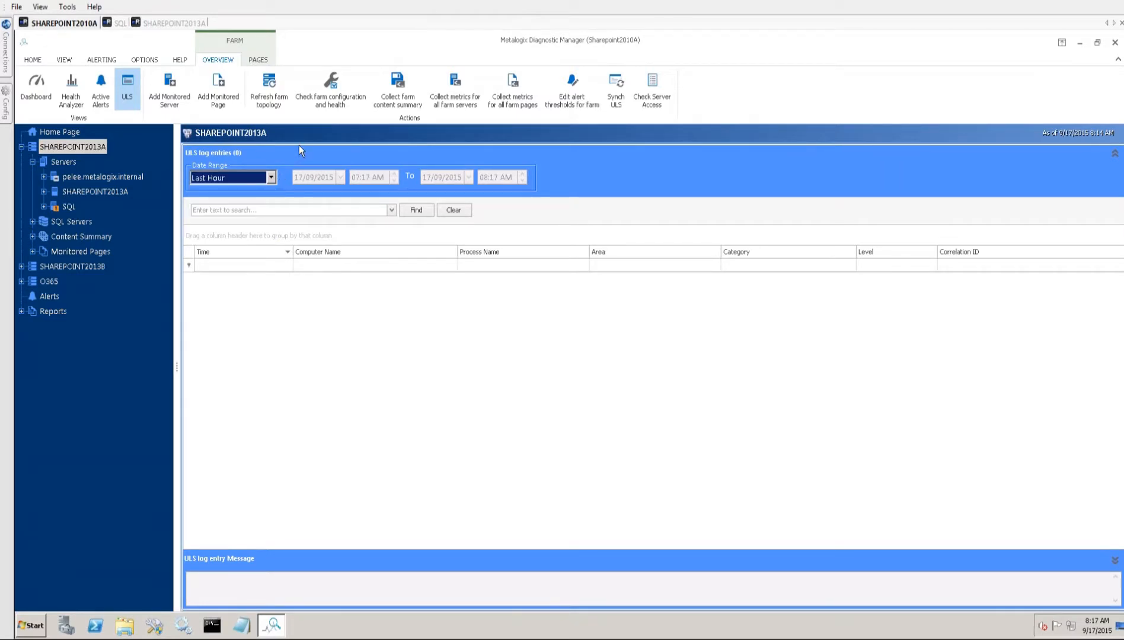
left_click(309, 346)
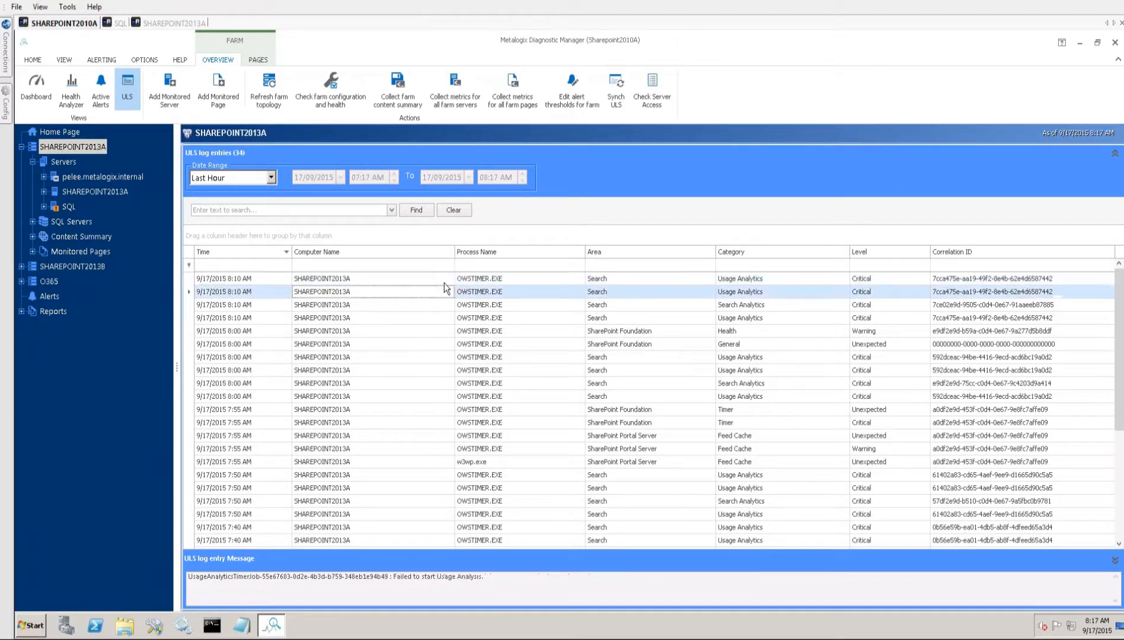
- Examine the category, level and message of the two newest ULS log entries
left_click(581, 283)
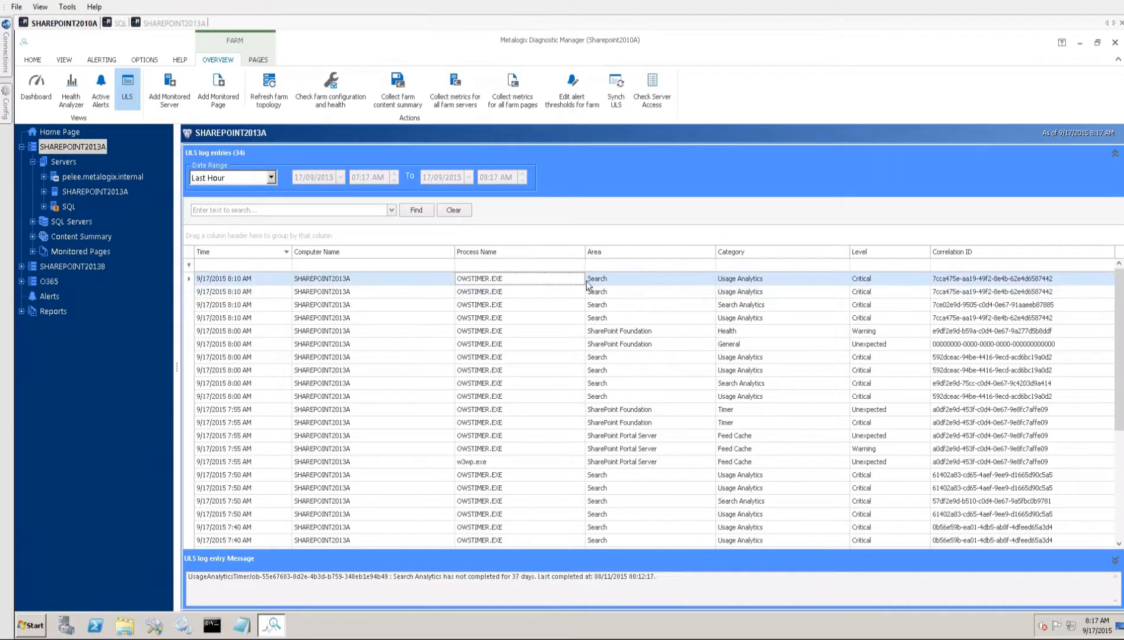
left_click(795, 295)
left_click(879, 293)
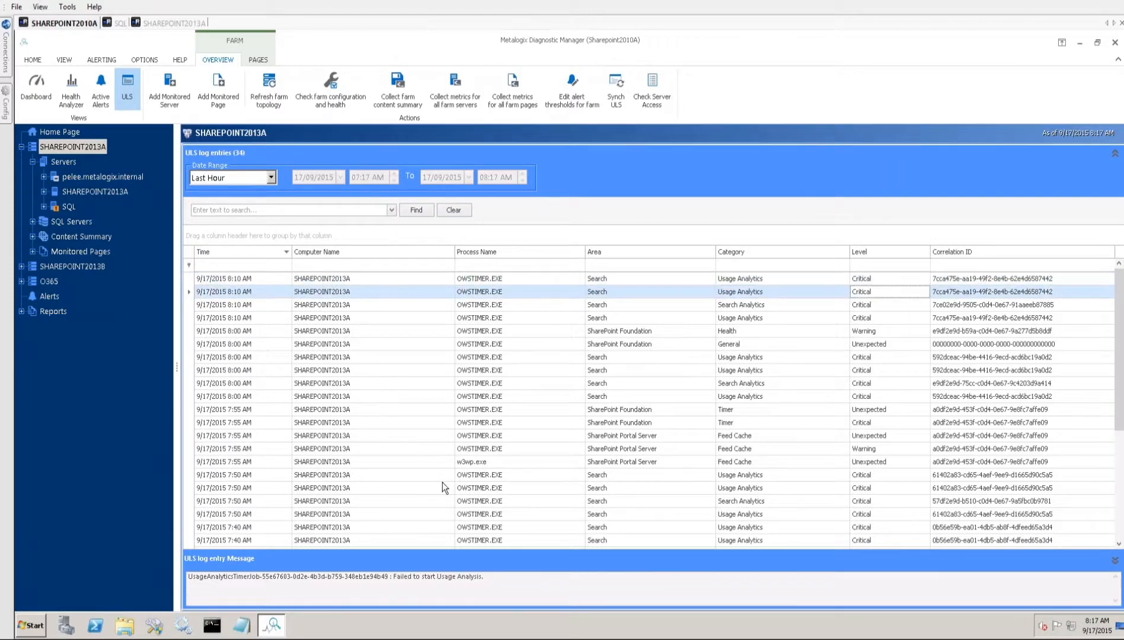
- Look through the ULS log entries, search them for "<correlation>", and clear the search text
scroll(443, 488, "down", 3)
scroll(443, 488, "down", 1)
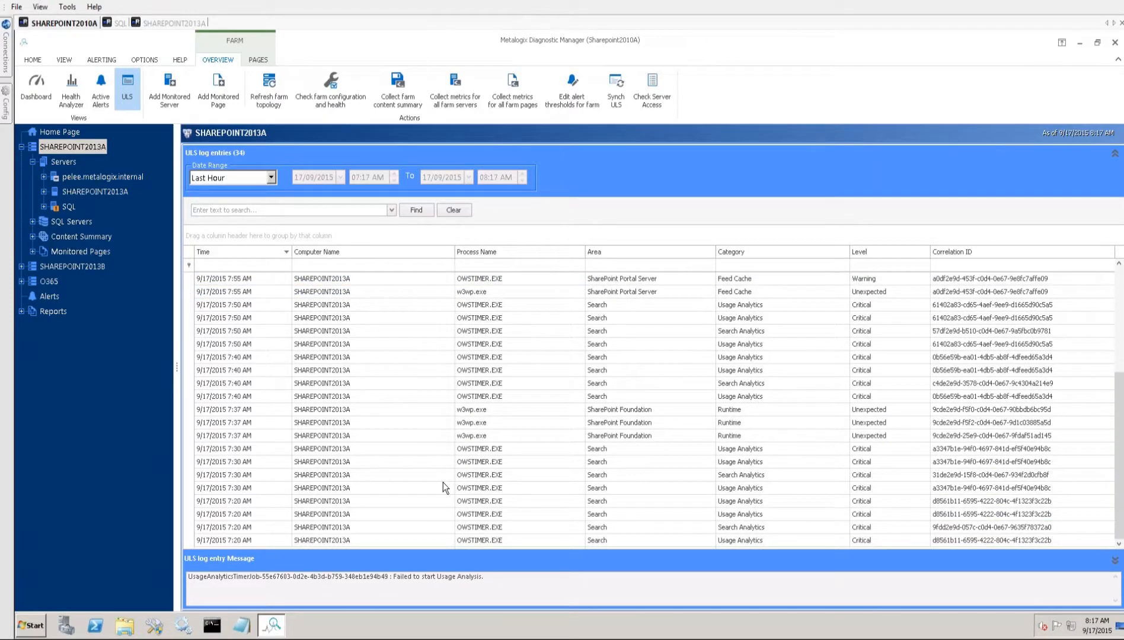
scroll(443, 482, "up", 5)
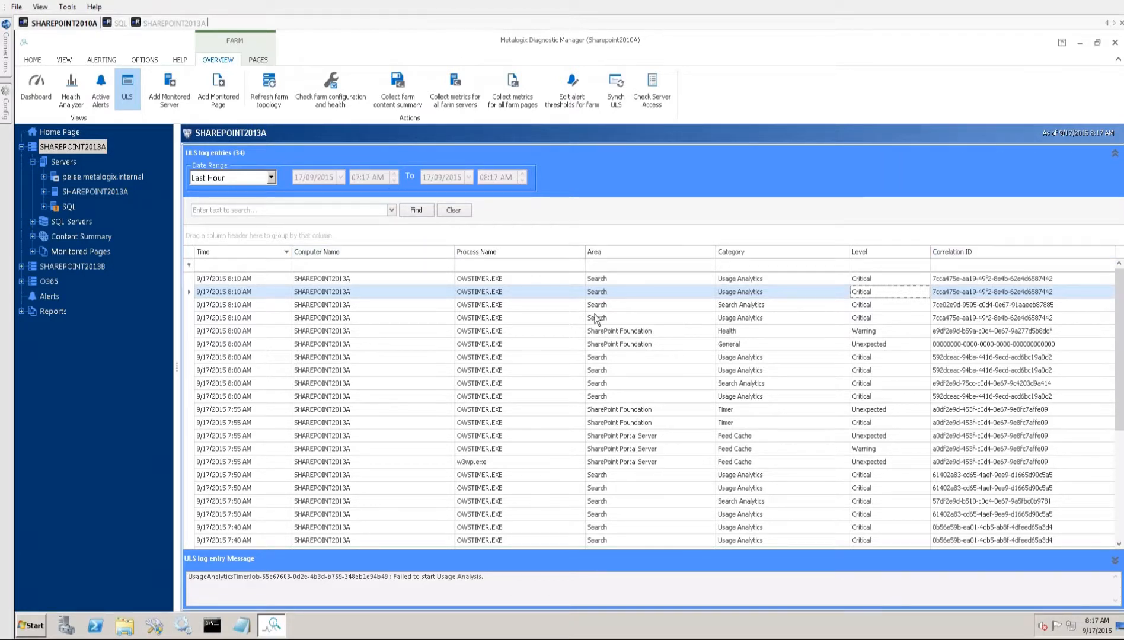
left_click(268, 211)
type("<correlation>")
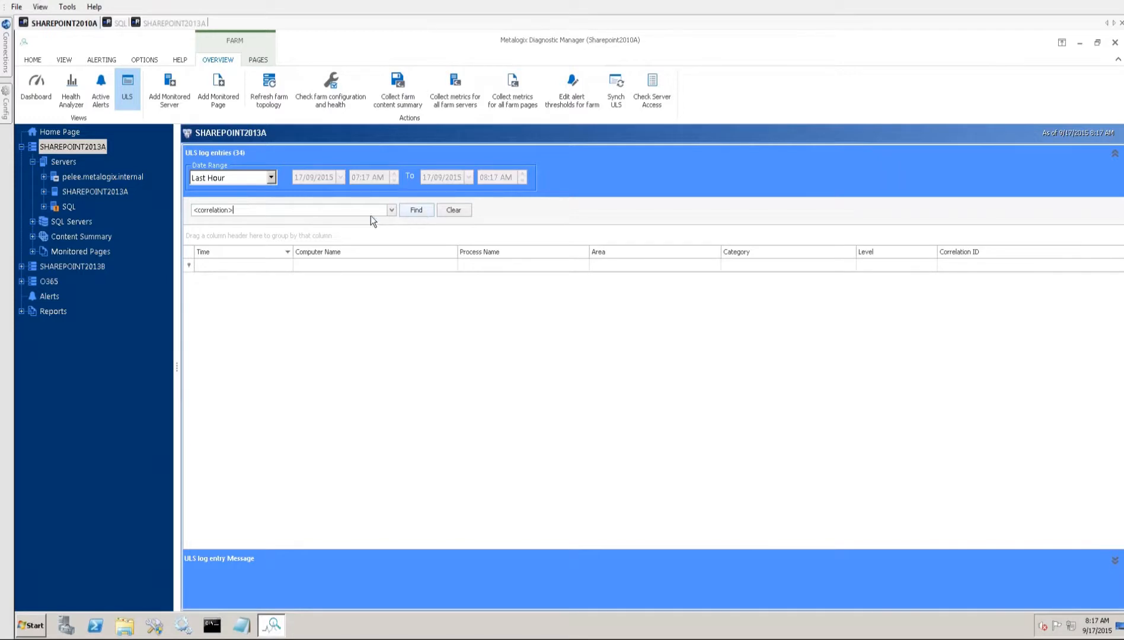
key("ctrl+a")
key("BackSpace")
left_click(392, 315)
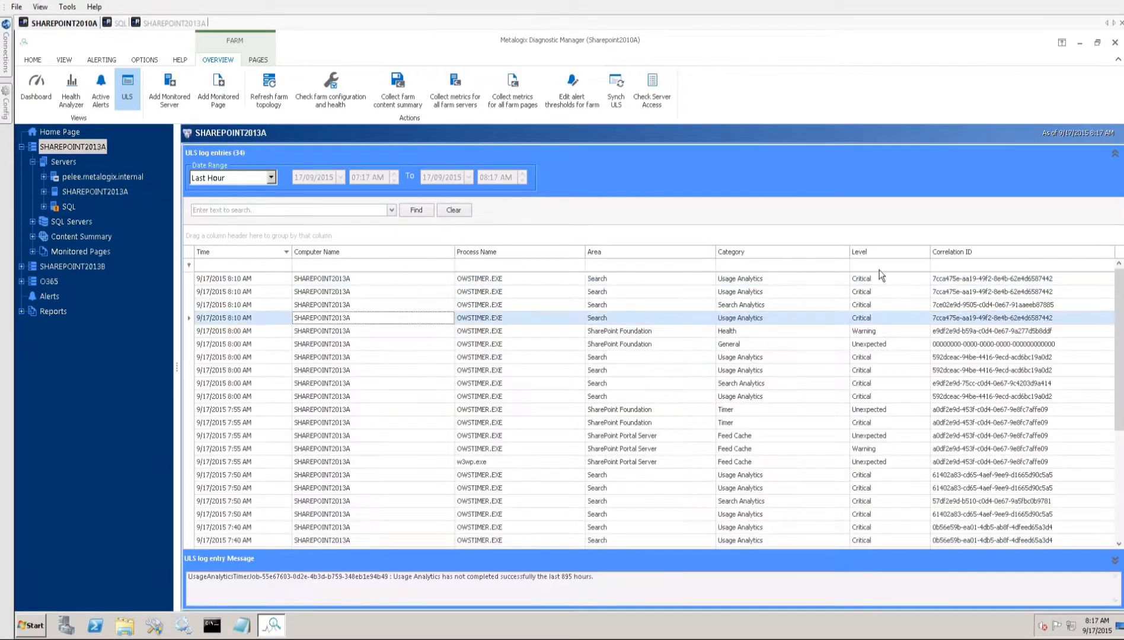
- Sort the ULS log entries by Correlation ID and group the list by that column
left_click(986, 252)
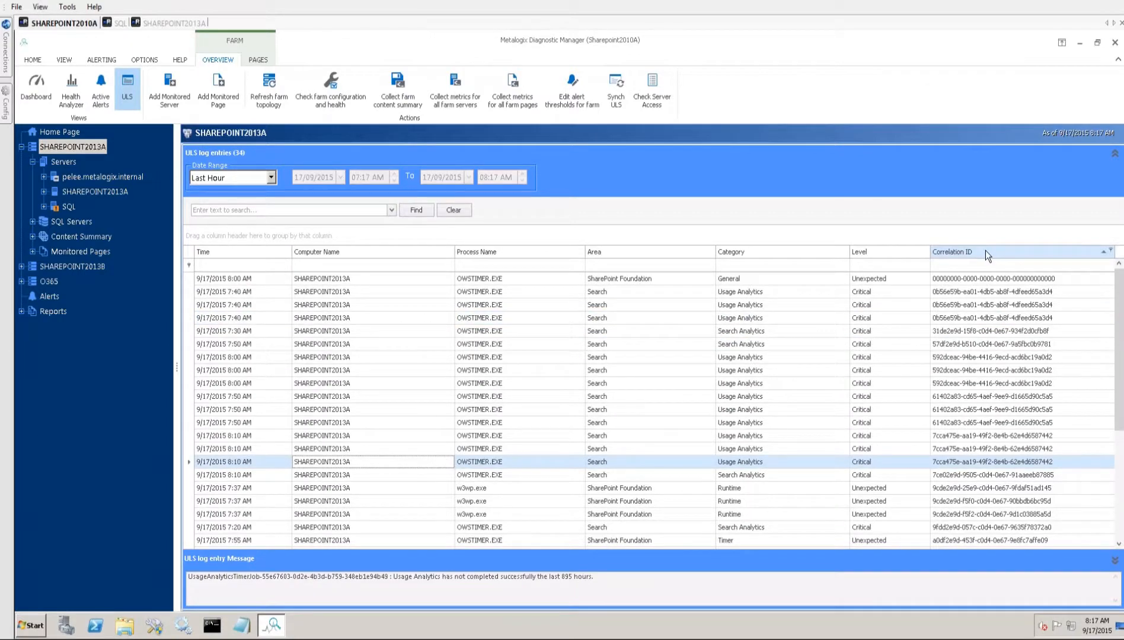
right_click(985, 250)
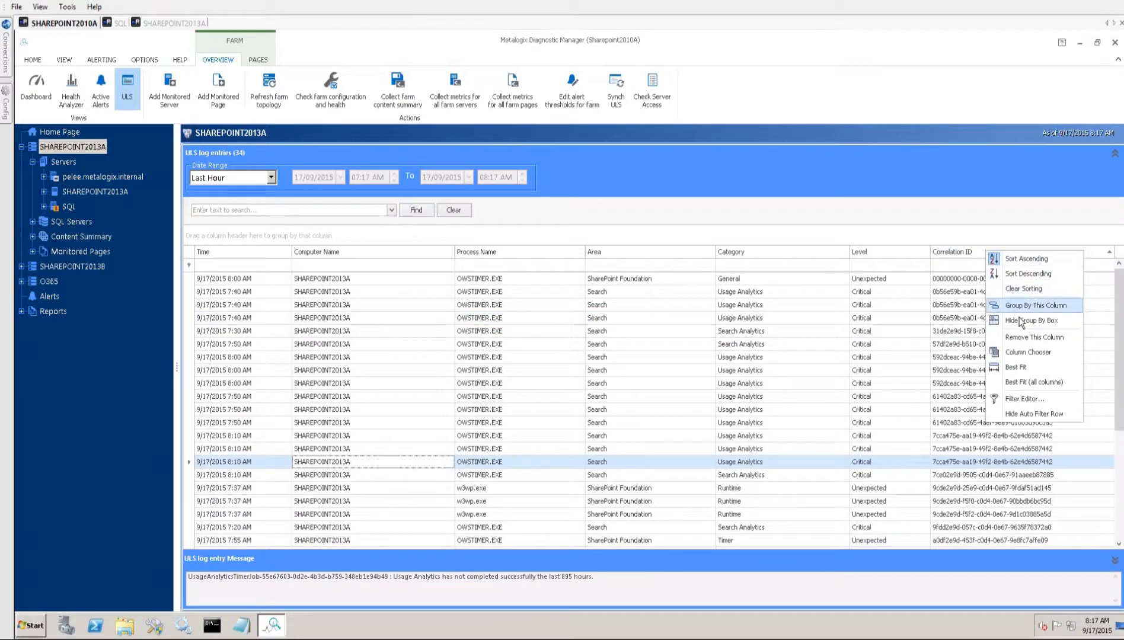
left_click(1035, 307)
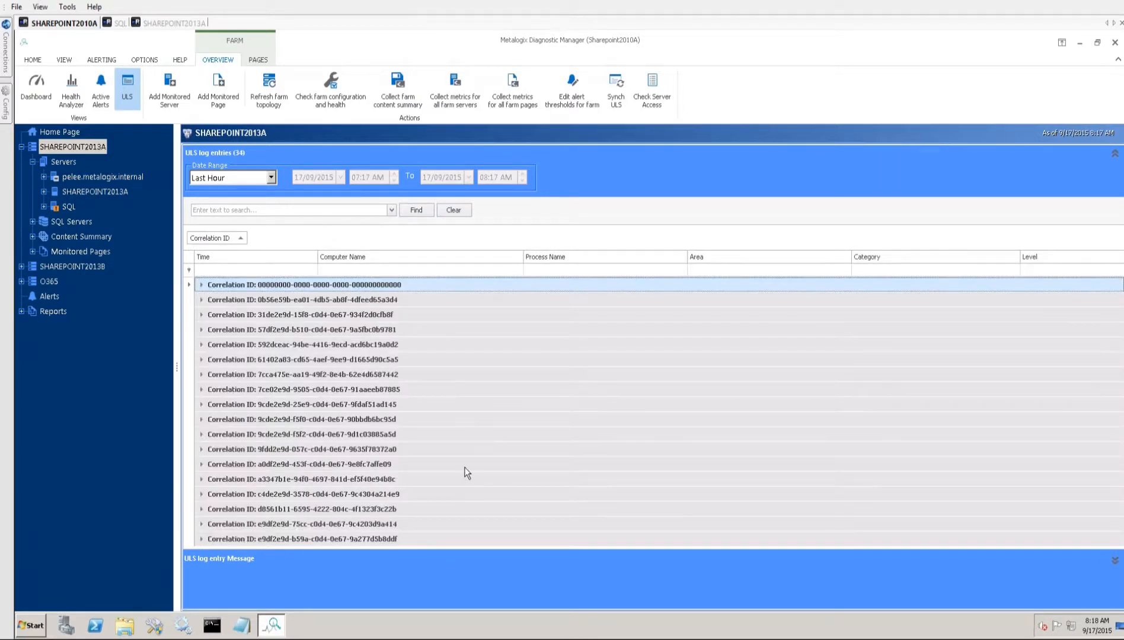
- Expand individual correlation ID groups to inspect their log entries, and ungroup the list
left_click(469, 363)
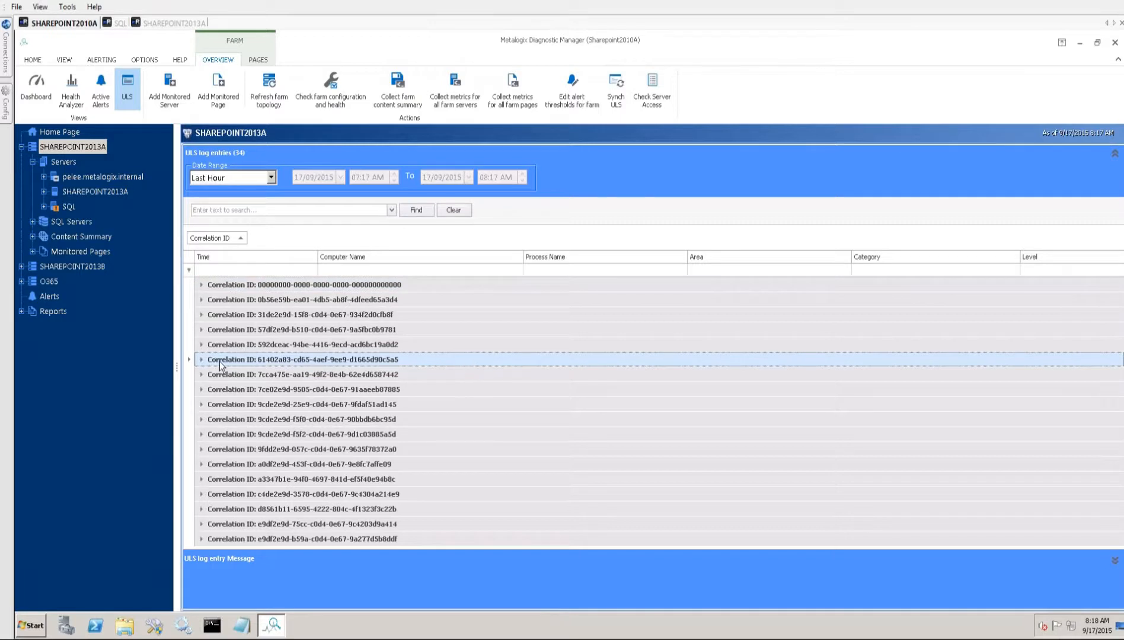
left_click(202, 330)
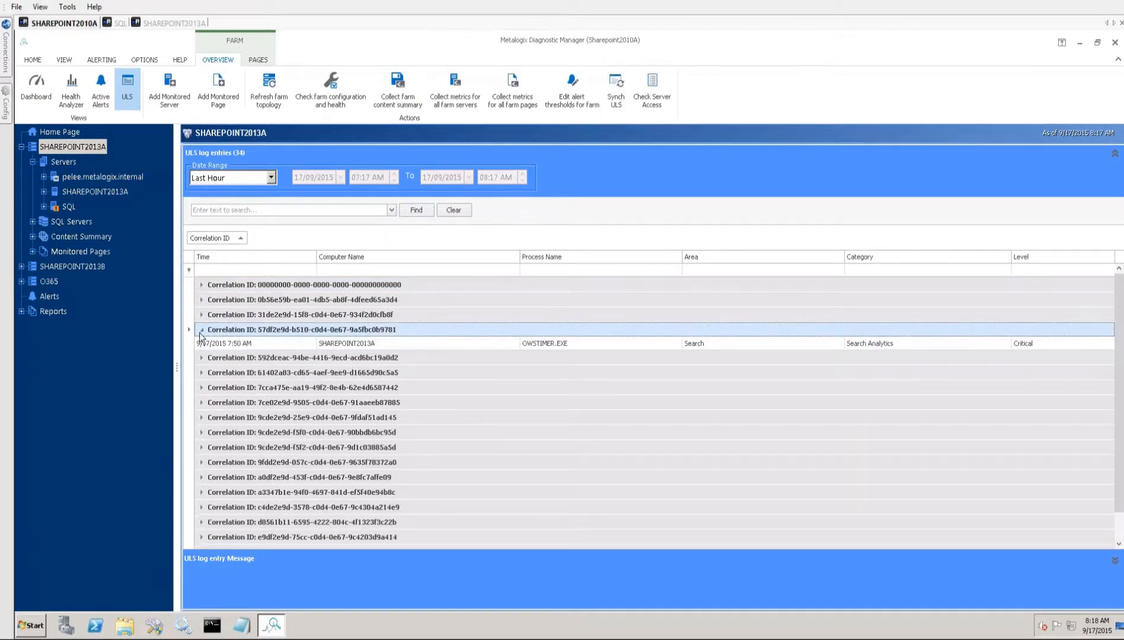
double_click(292, 385)
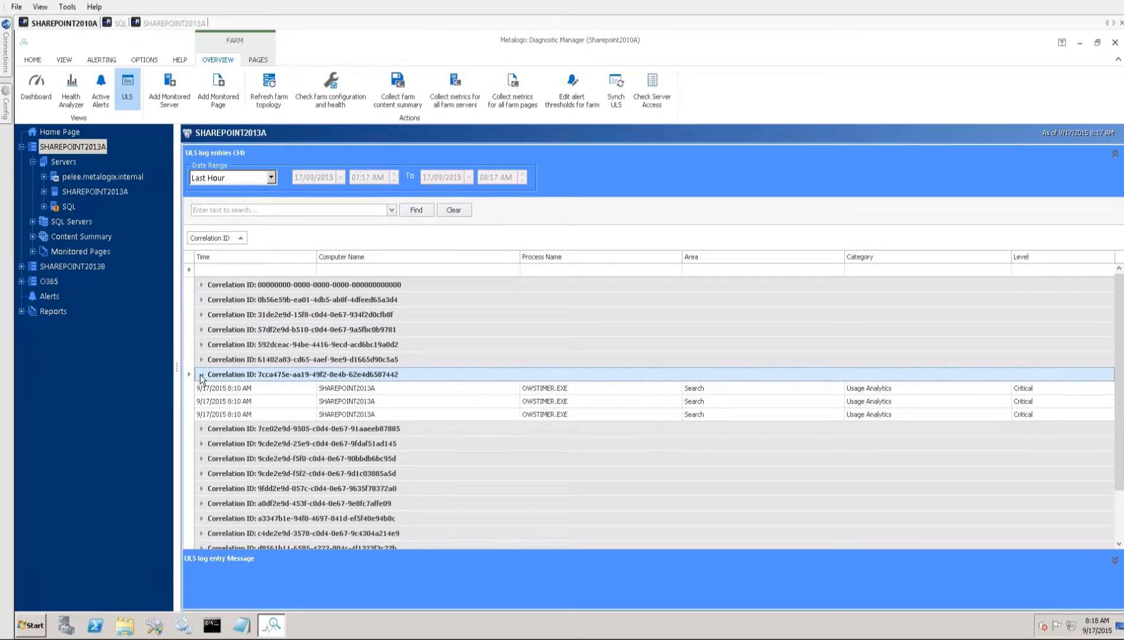
right_click(240, 238)
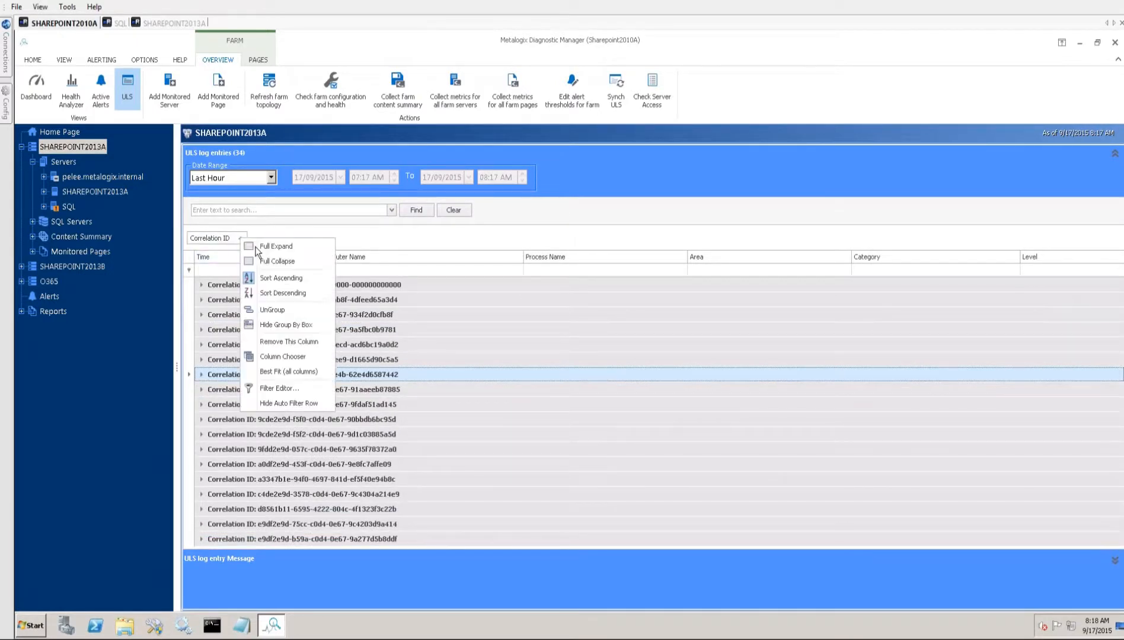
left_click(275, 309)
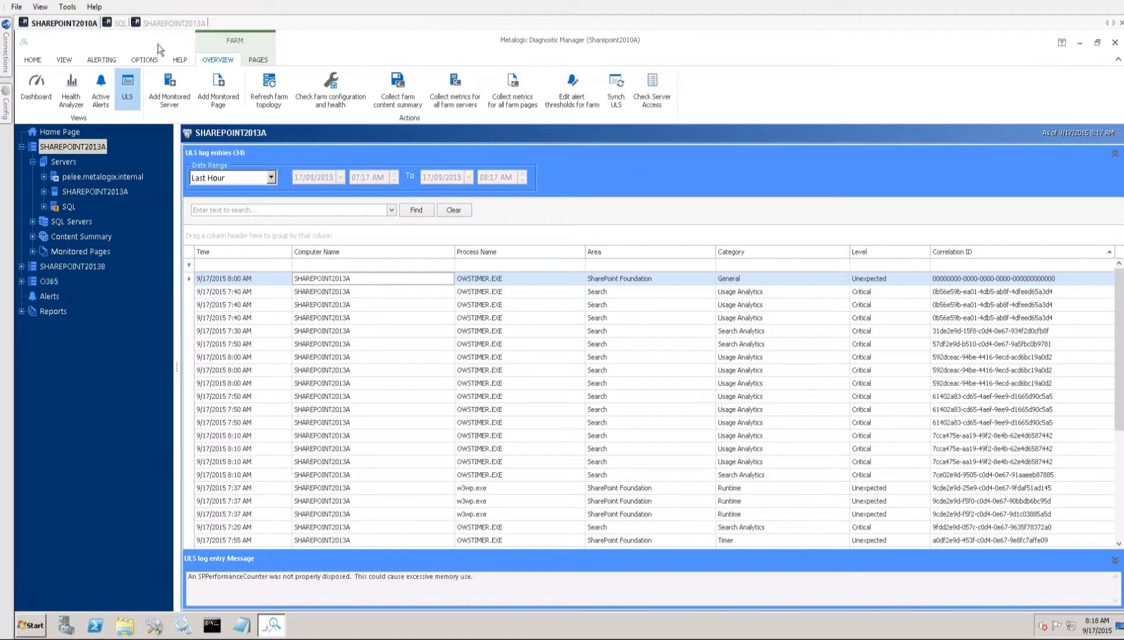
- Switch to SQL Server Management Studio, locate the ULSTraceLog view in the WSS_Logging database, and bring up its existing query results
left_click(112, 24)
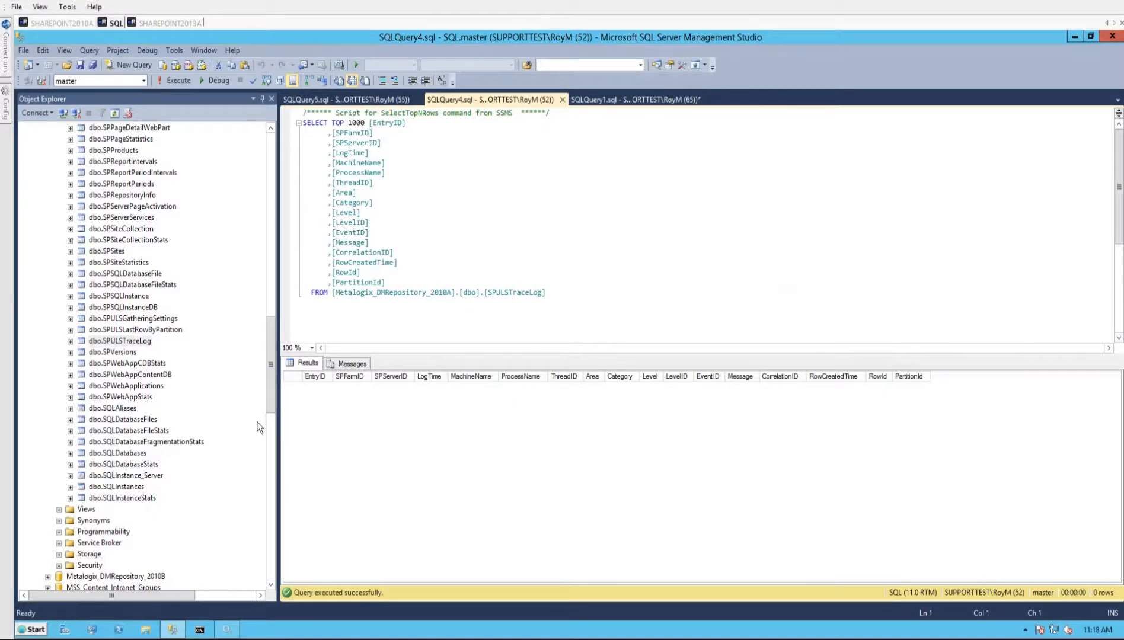
left_click_drag(268, 409, 265, 539)
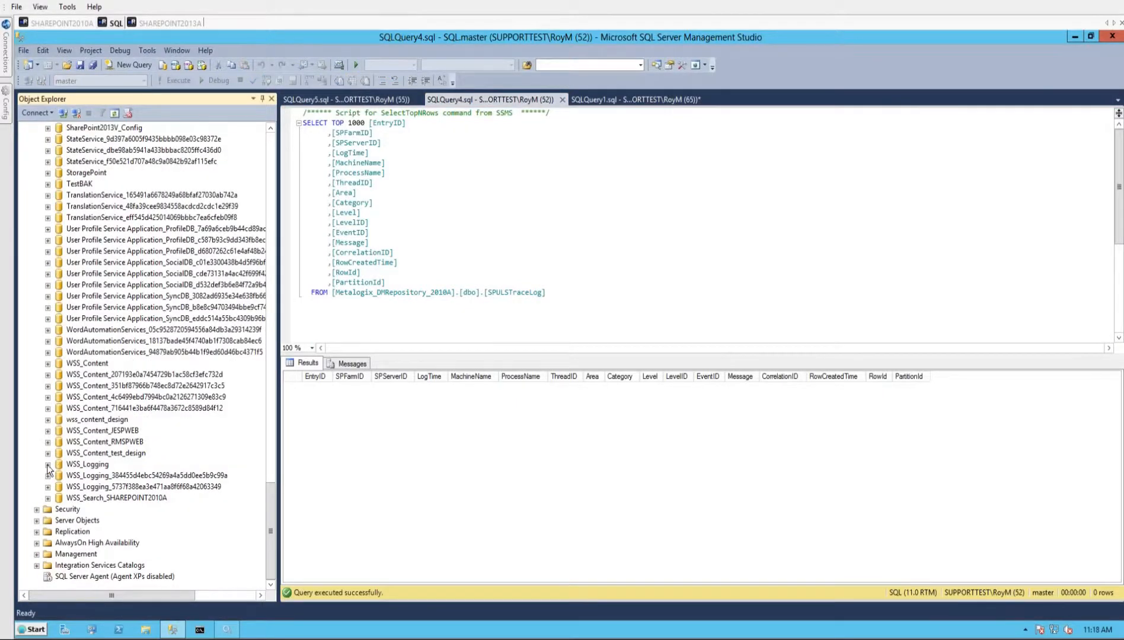
left_click(47, 464)
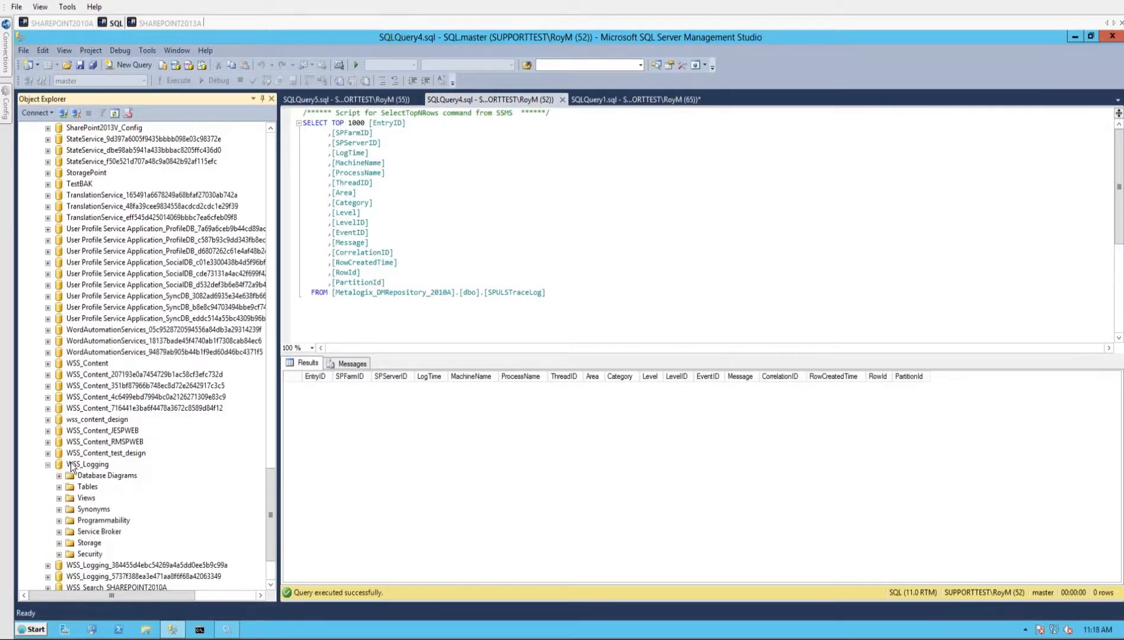
left_click(58, 499)
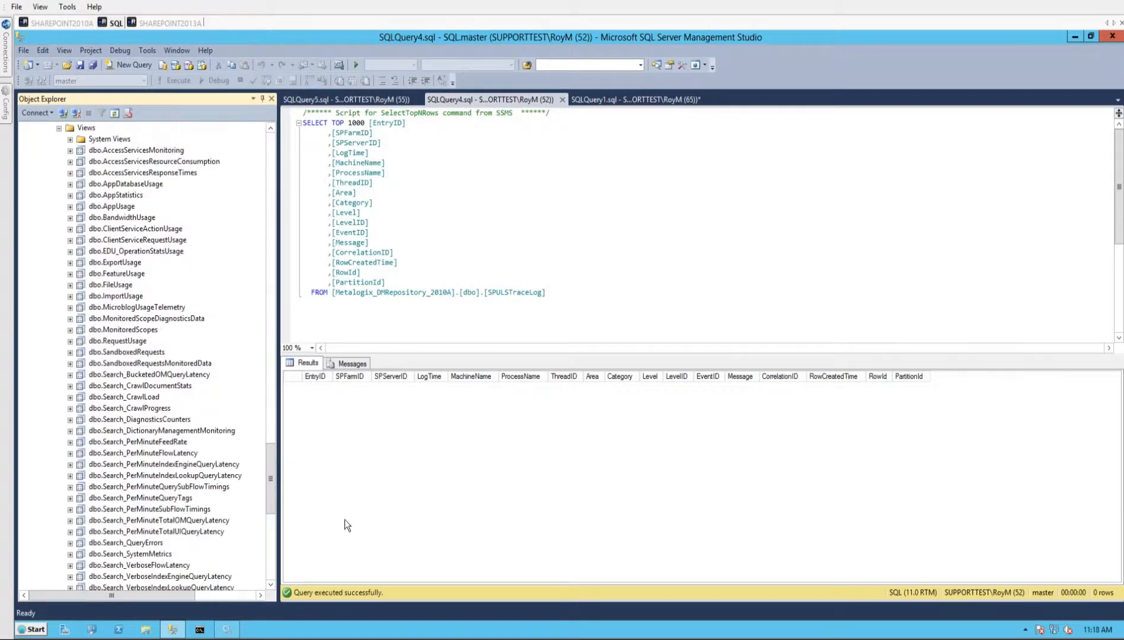
scroll(272, 505, "down", 7)
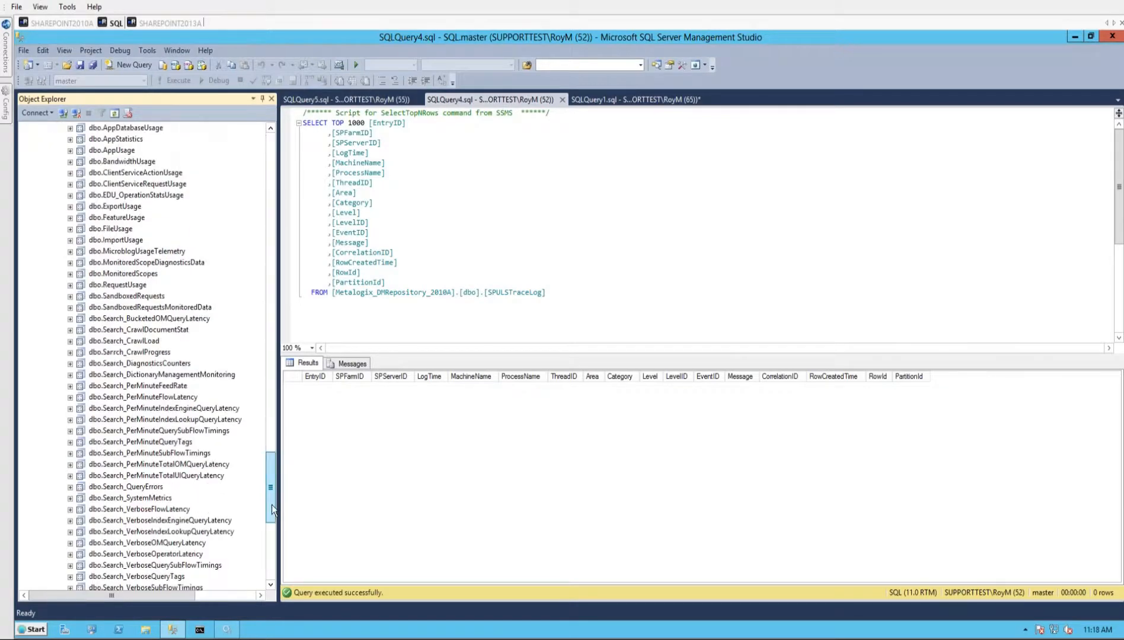
left_click(337, 102)
left_click(619, 101)
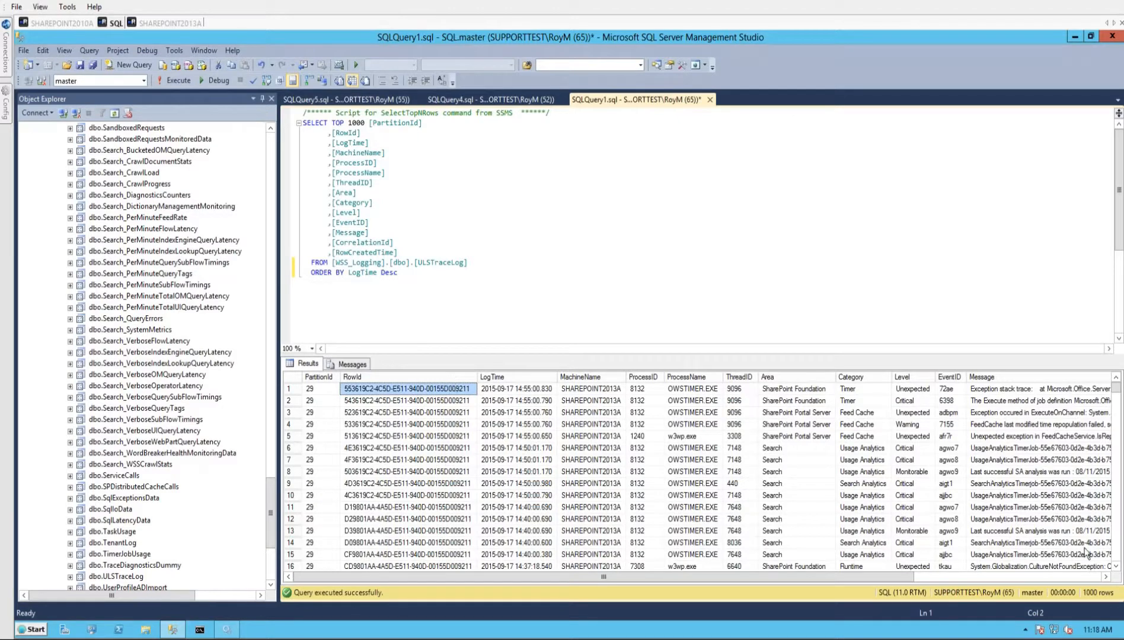
- Rerun the SPULSTraceLog query on the Metalogix_DMRepository_2010A database and examine the levels of the returned rows
left_click(491, 99)
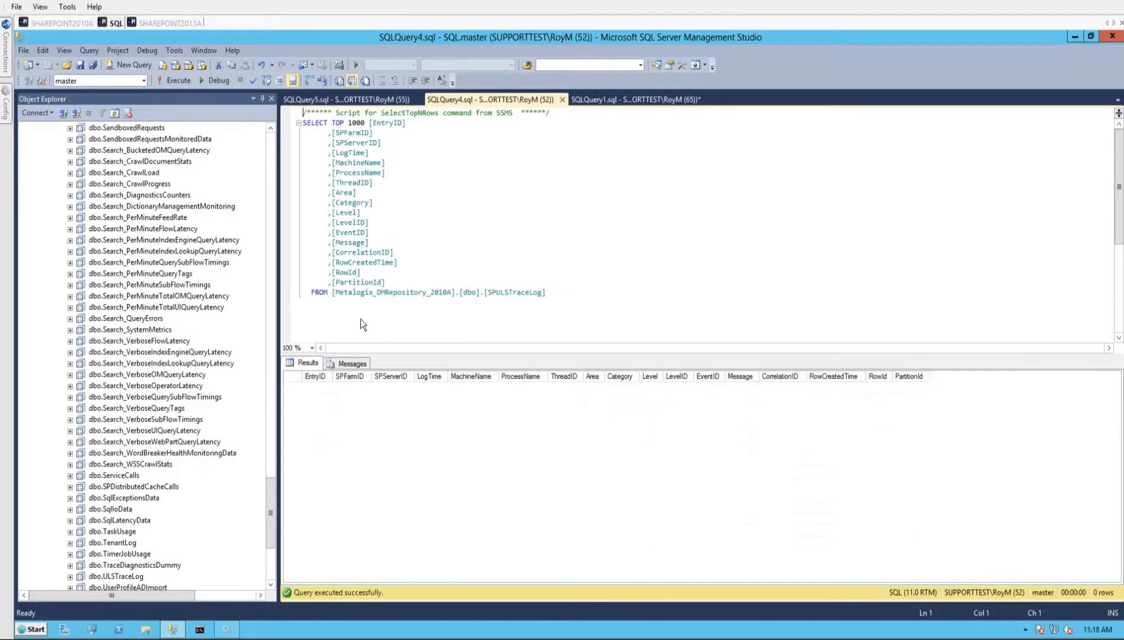
left_click(456, 293)
key("F5")
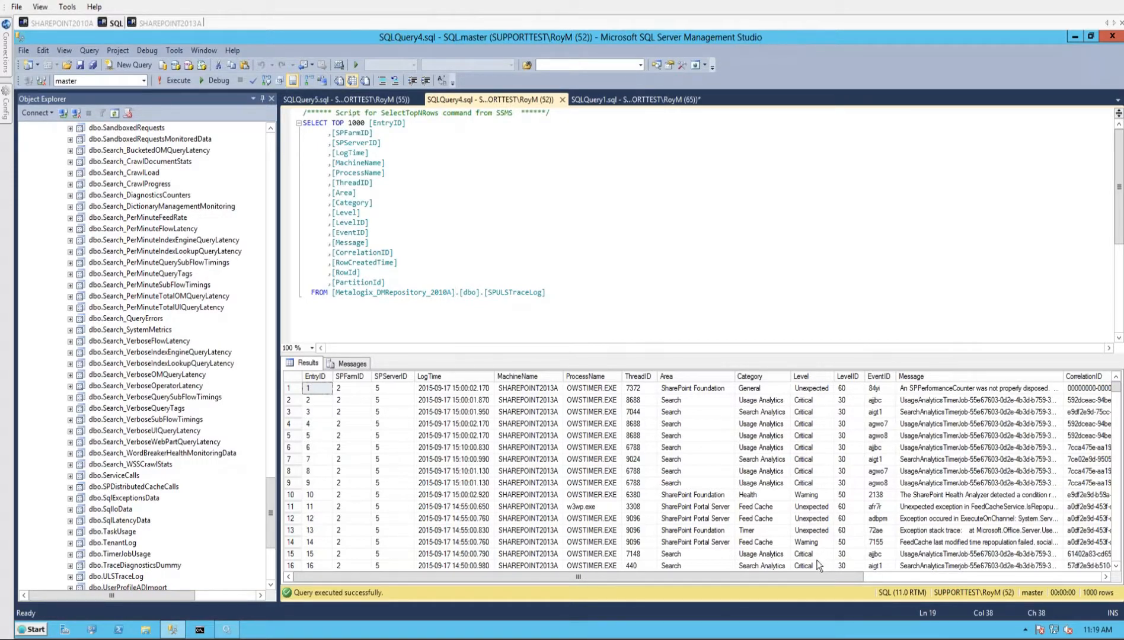
left_click(820, 510)
scroll(821, 515, "down", 6)
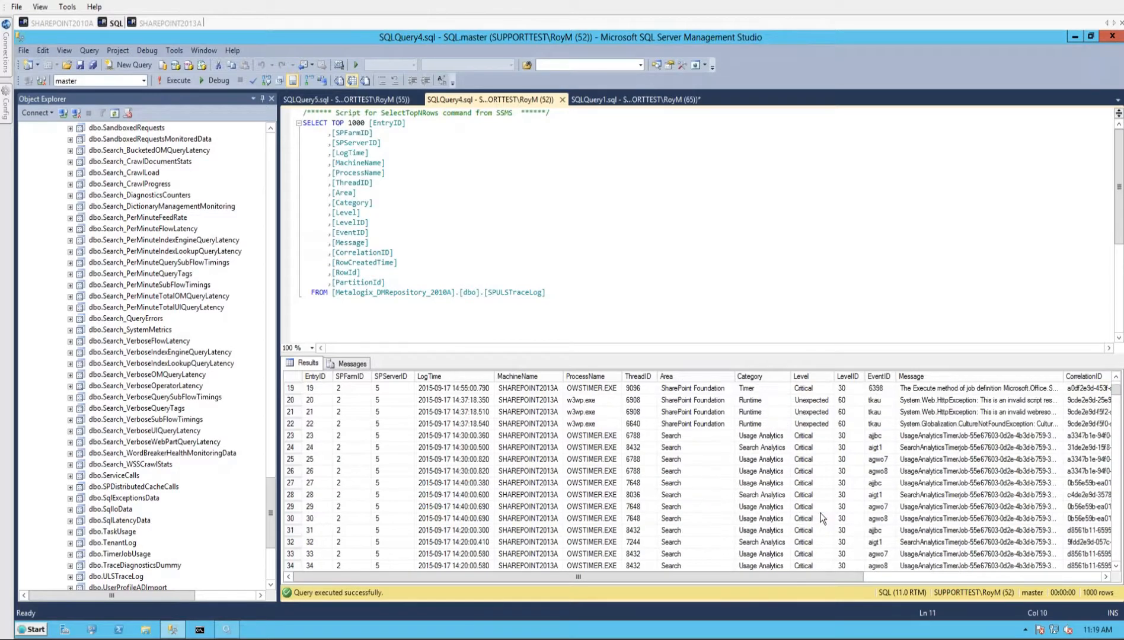
scroll(820, 513, "up", 6)
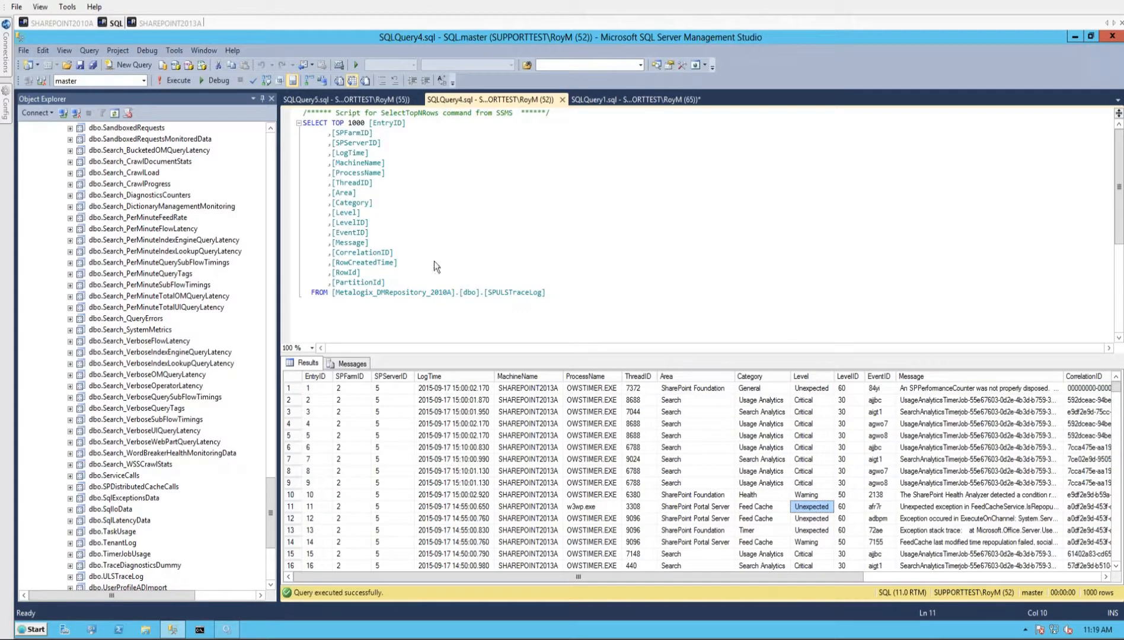
- Rerun the SPULSGatheringSettings query, check the LastLogTime for farm ID 2, and return to the SPULSTraceLog results
left_click(365, 100)
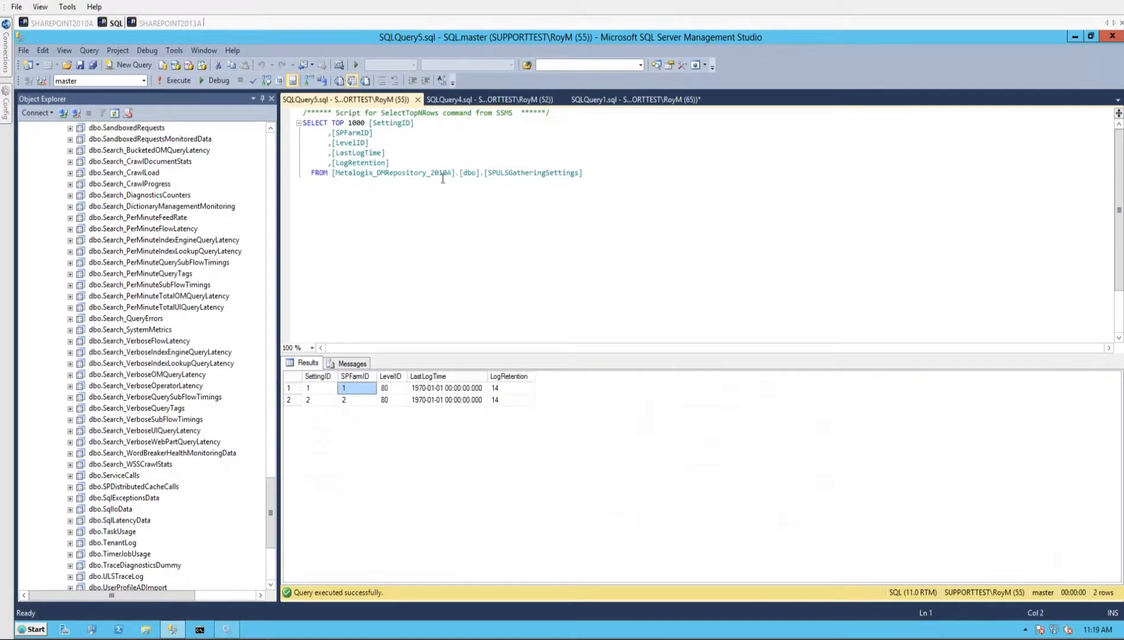
left_click(503, 194)
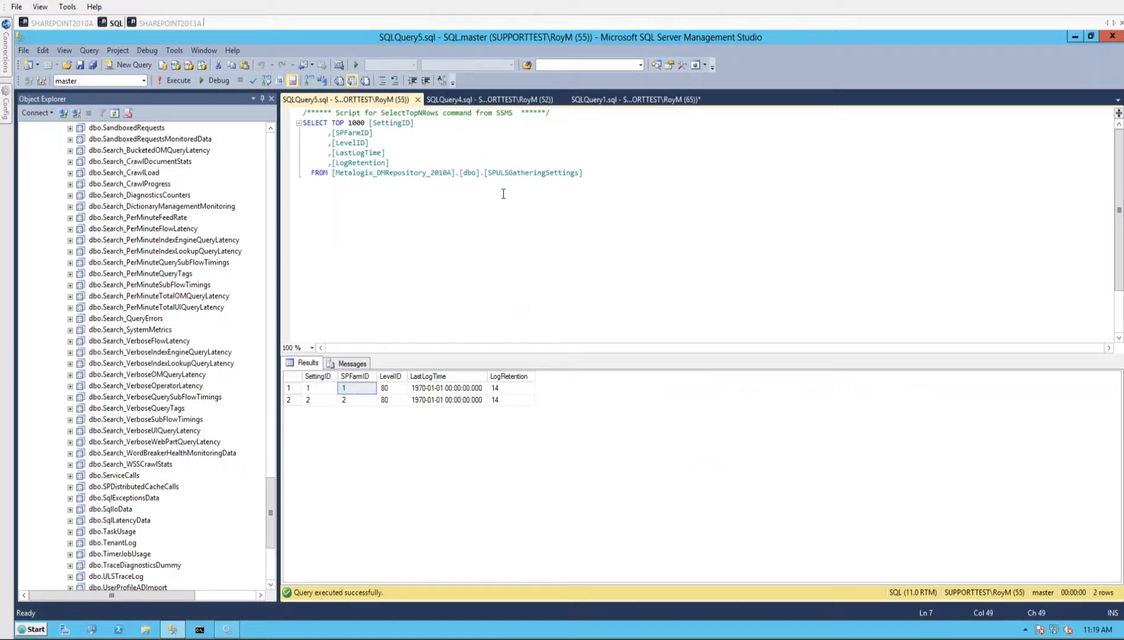
key("F5")
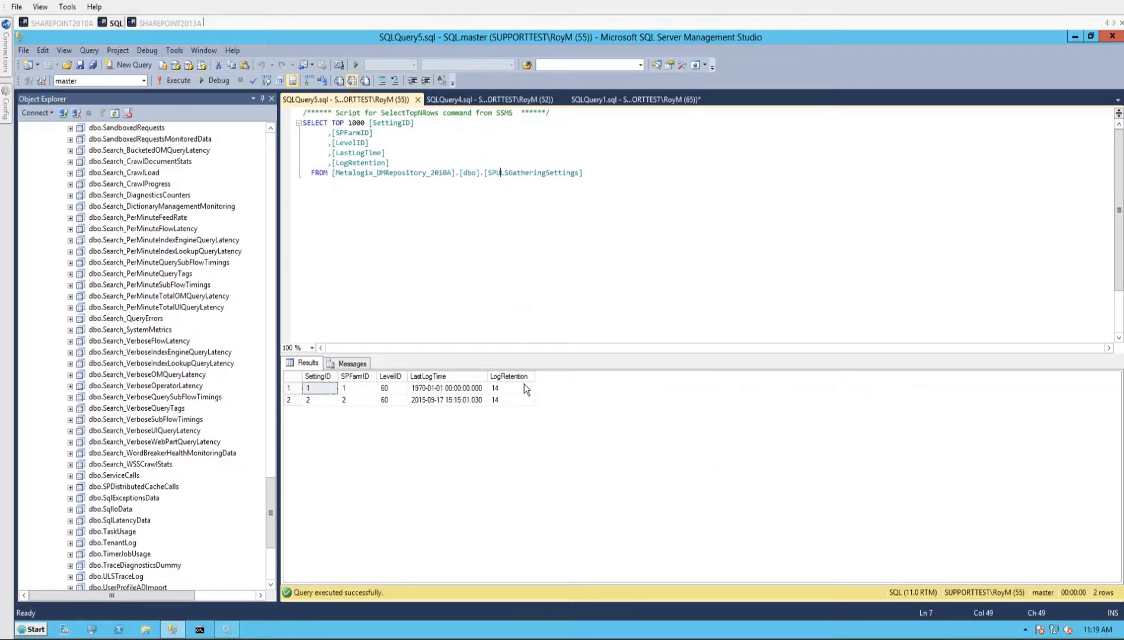
left_click(414, 402)
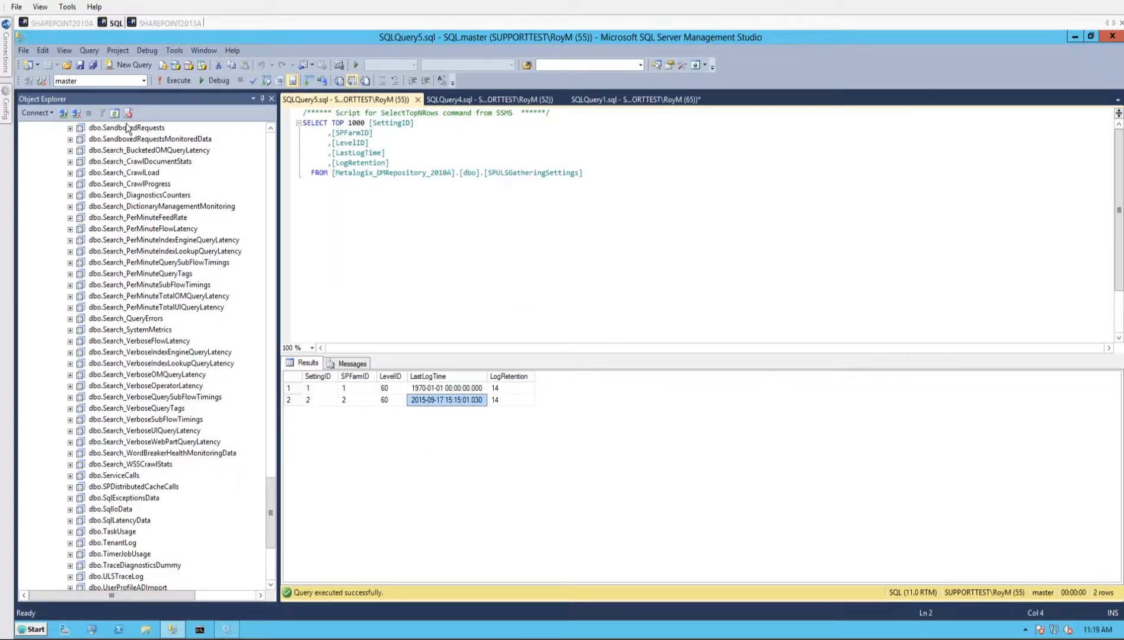
left_click(465, 99)
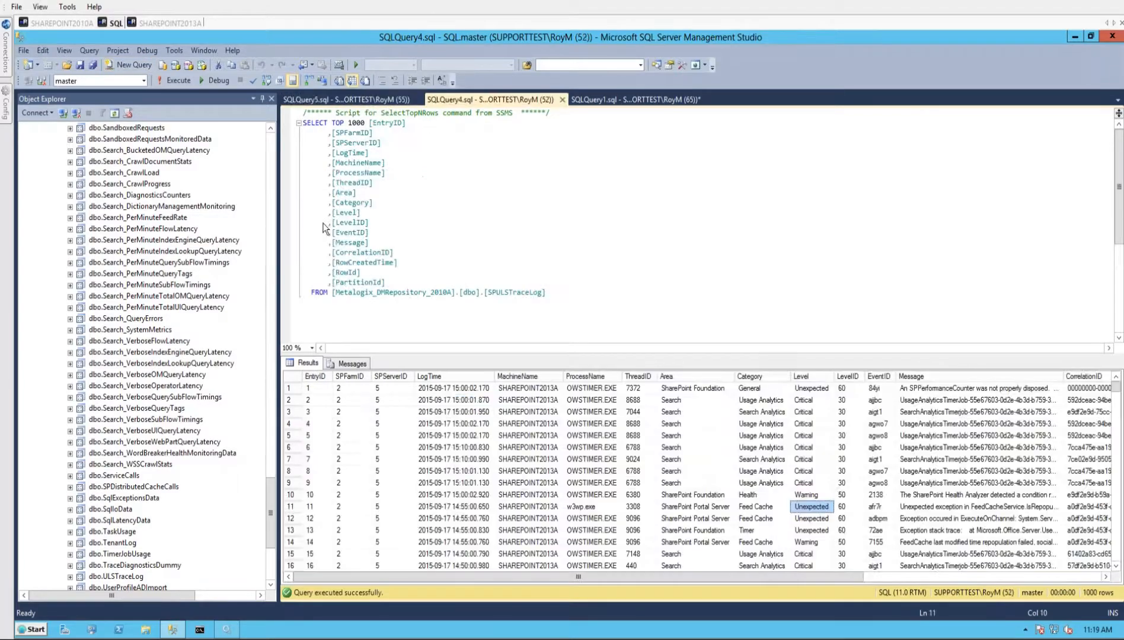
- Switch to Metalogix Diagnostic Manager and group the ULS log entries by Correlation ID
left_click(52, 25)
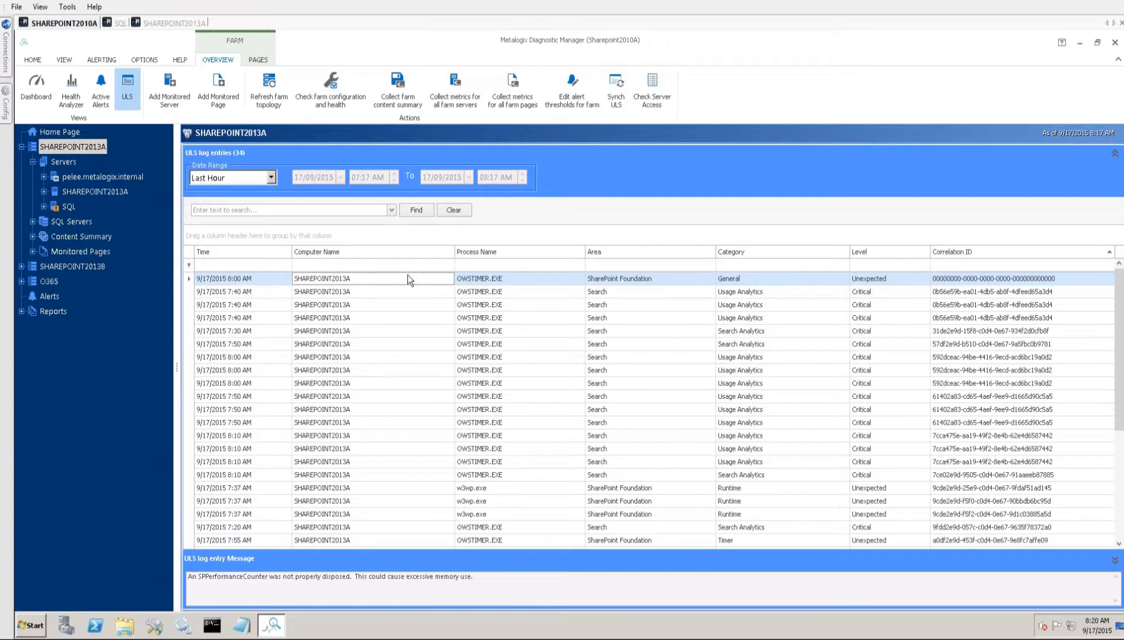
right_click(990, 252)
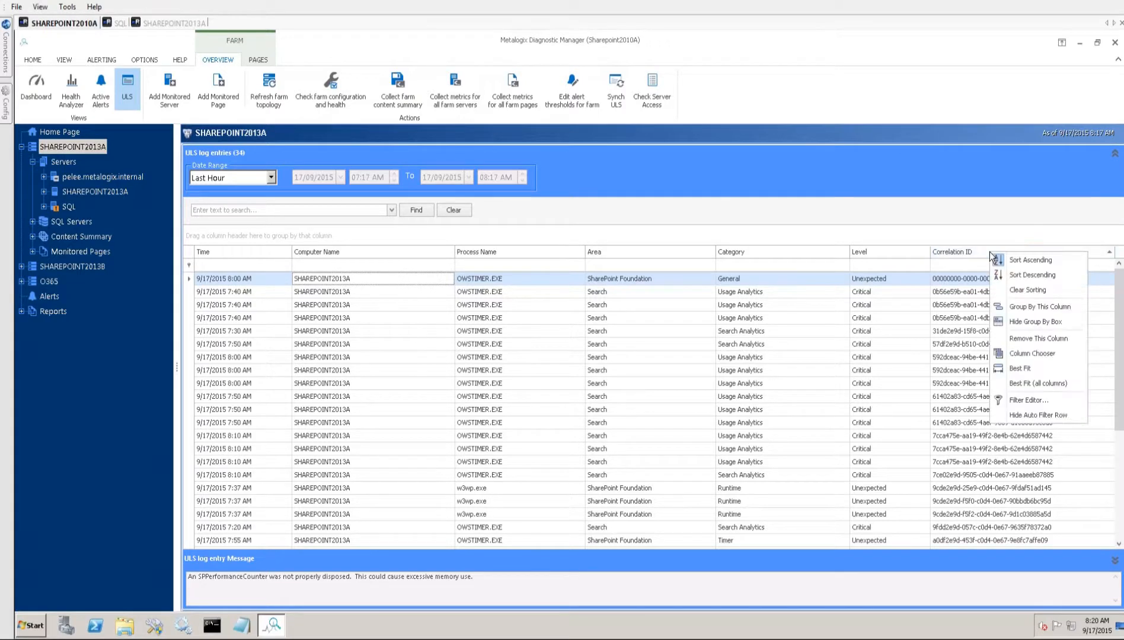
left_click(1043, 309)
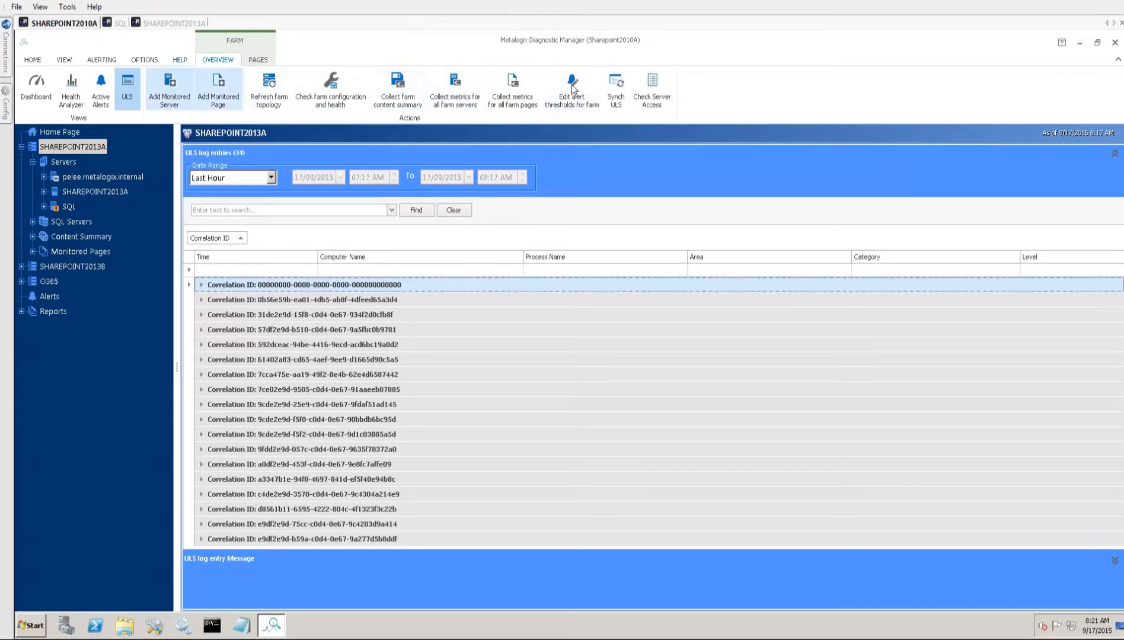
- Review the ULS gathering and synchronization settings in the Collection Service Options, and close the dialog without saving
left_click(144, 60)
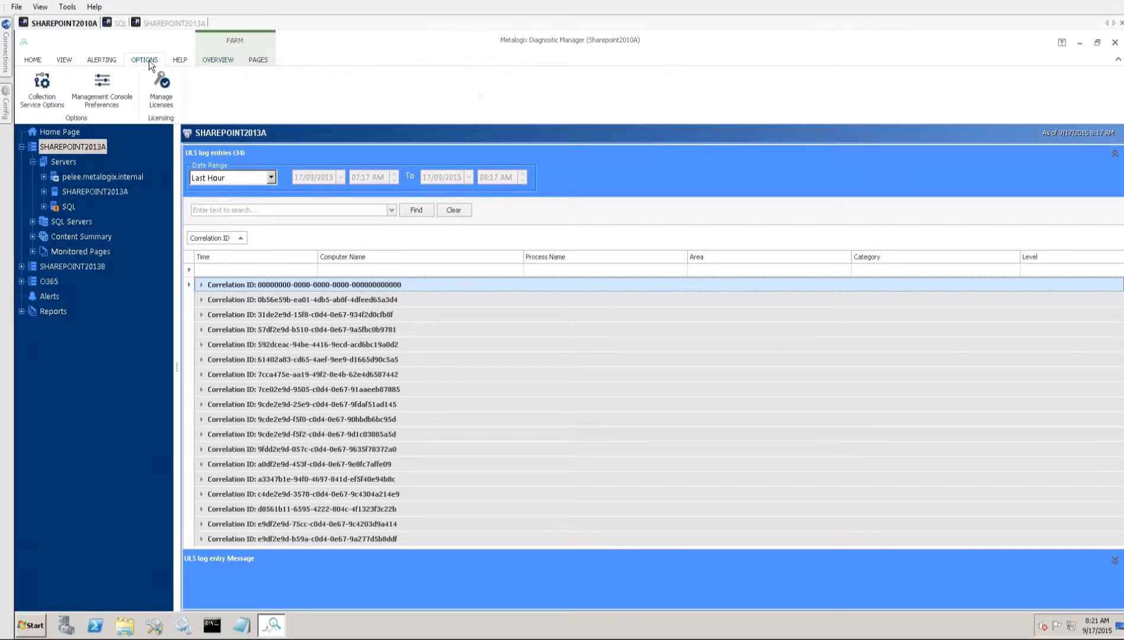
left_click(51, 99)
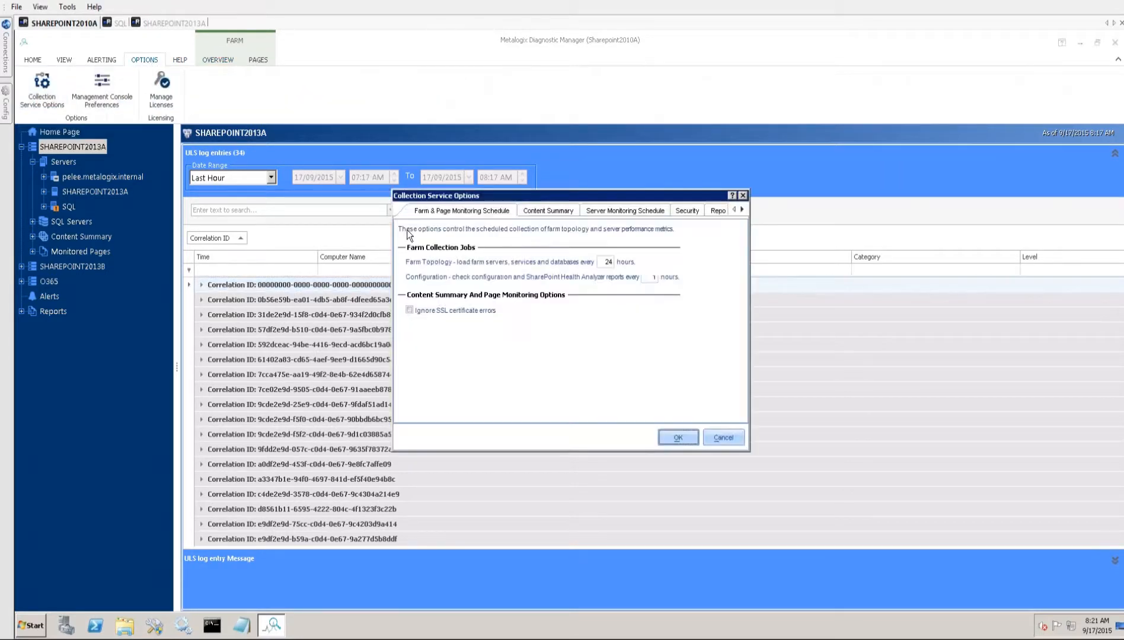
left_click(742, 210)
left_click(742, 209)
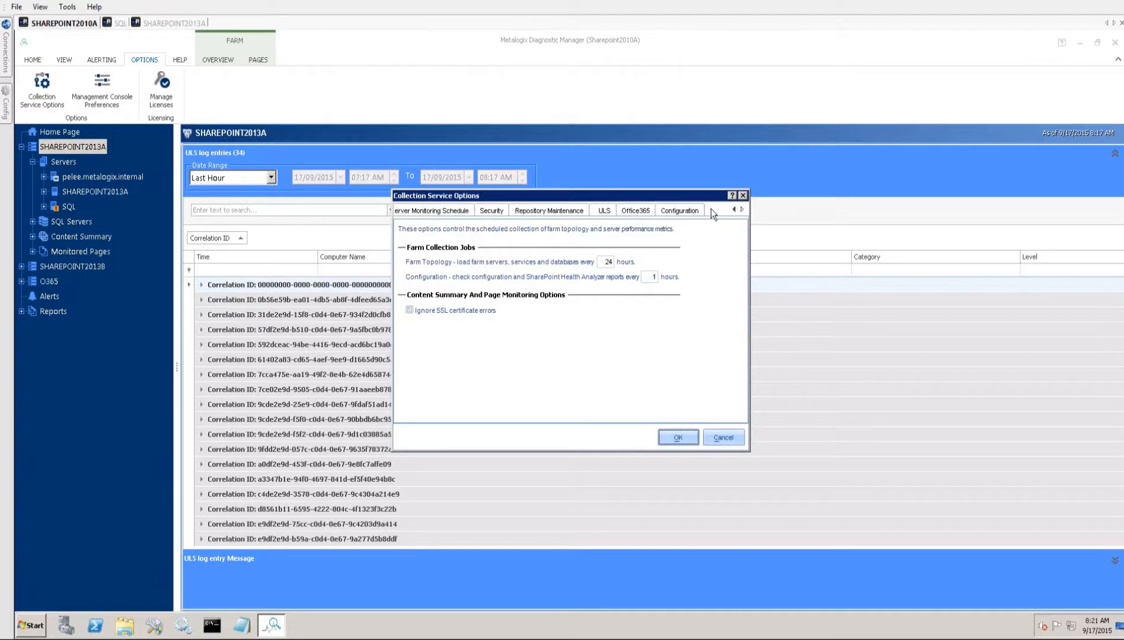
left_click(603, 211)
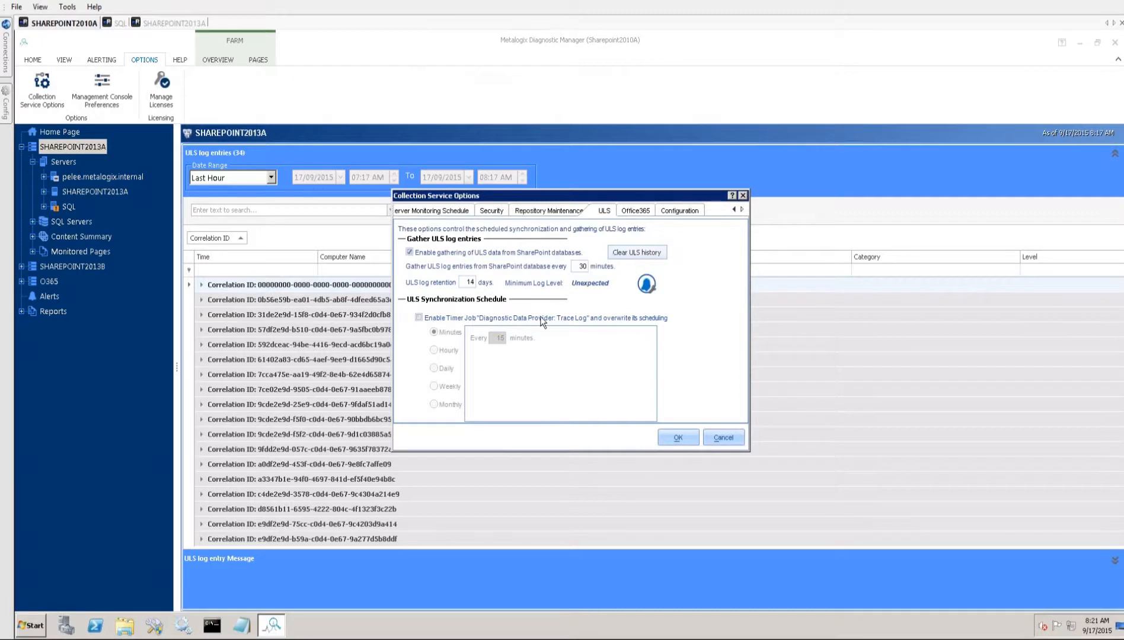
left_click(724, 438)
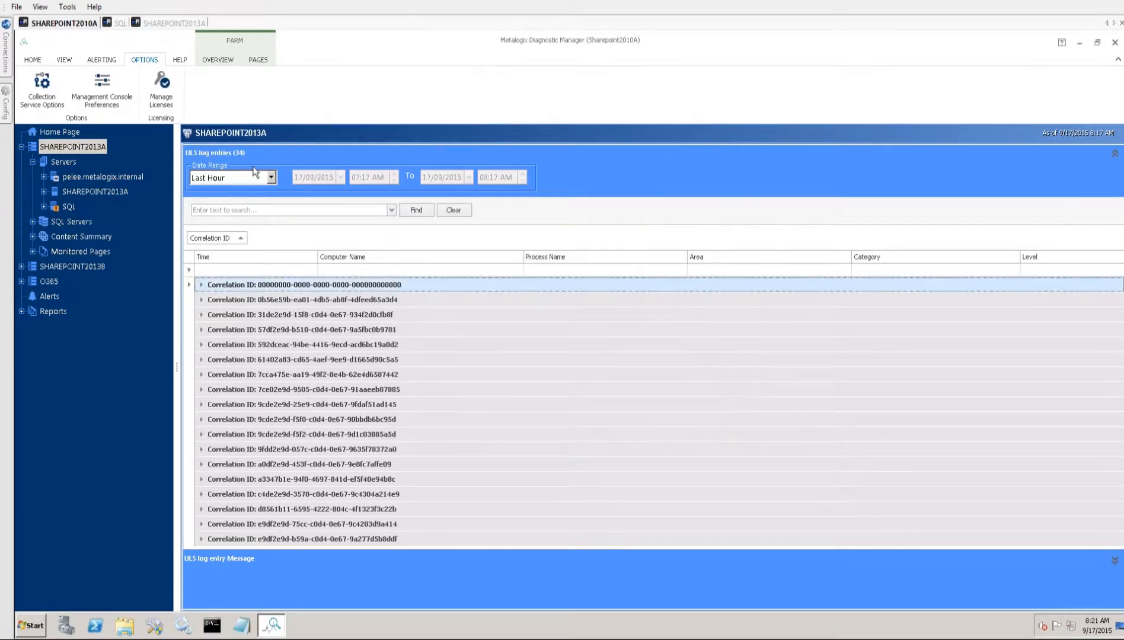
- Review the events to log under usage and health data collection in SHAREPOINT2013A Central Administration, and return to Diagnostic Manager by way of the SQL server
left_click(166, 23)
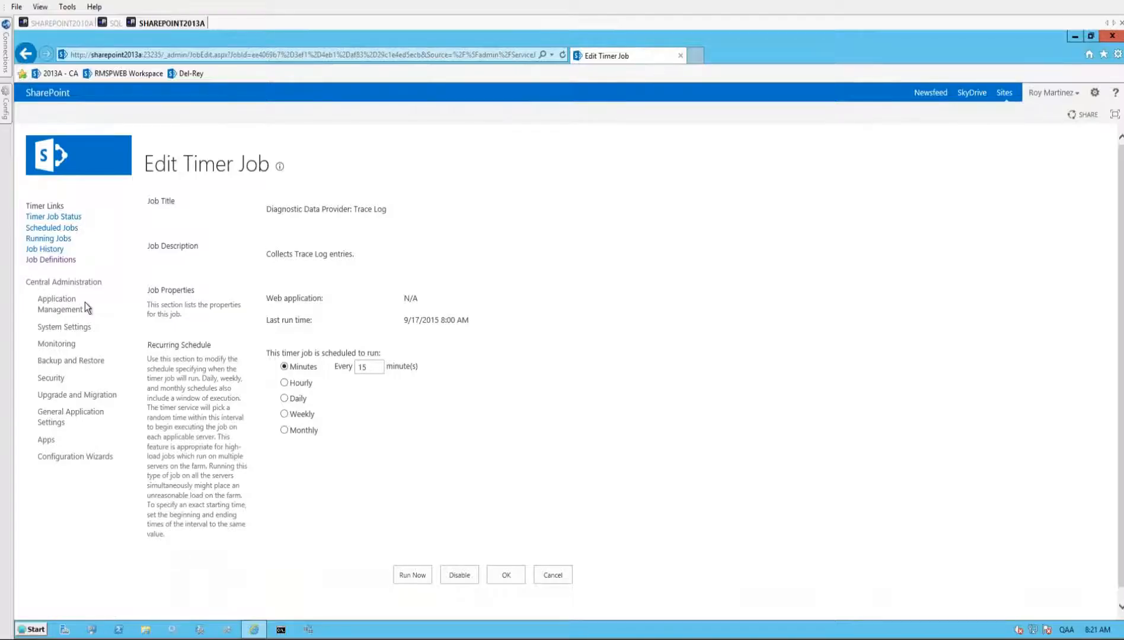
left_click(57, 344)
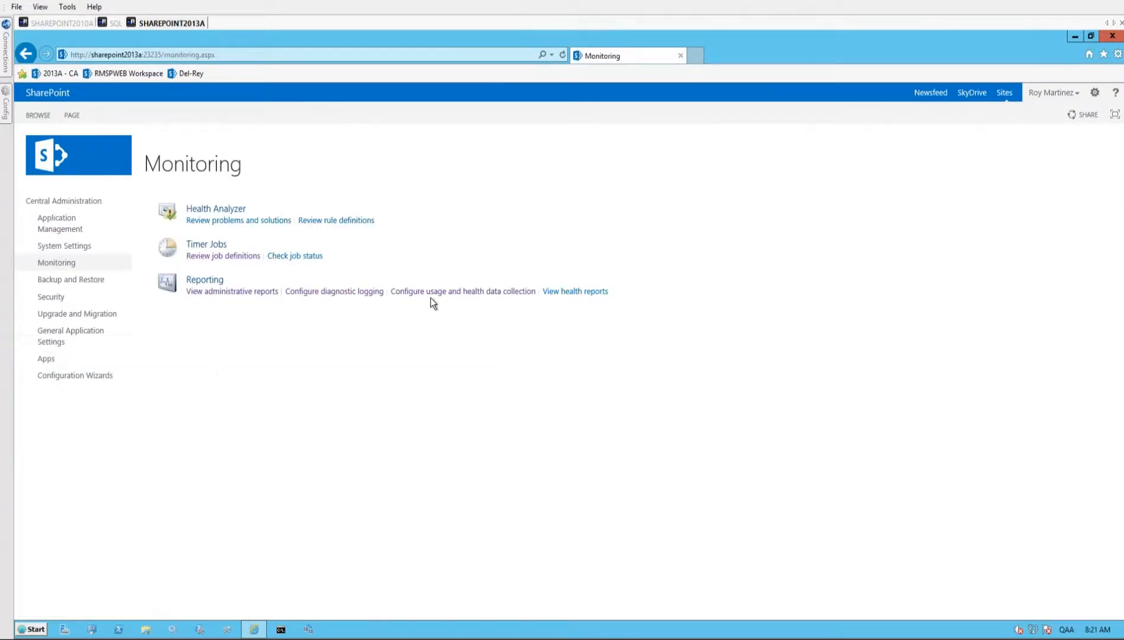
left_click(484, 293)
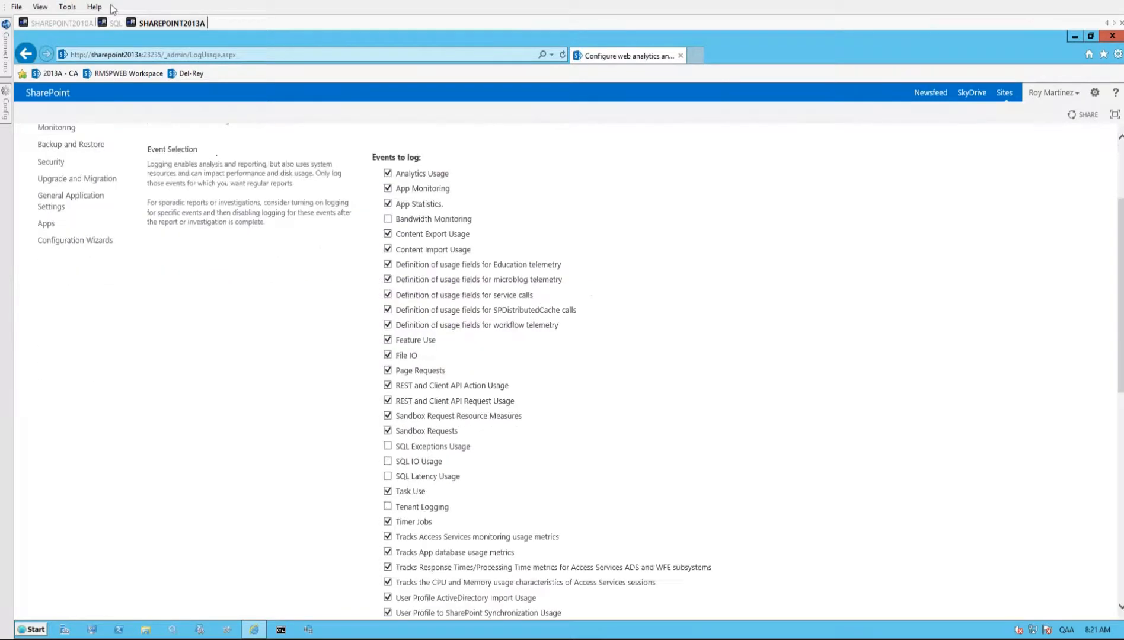
left_click(115, 23)
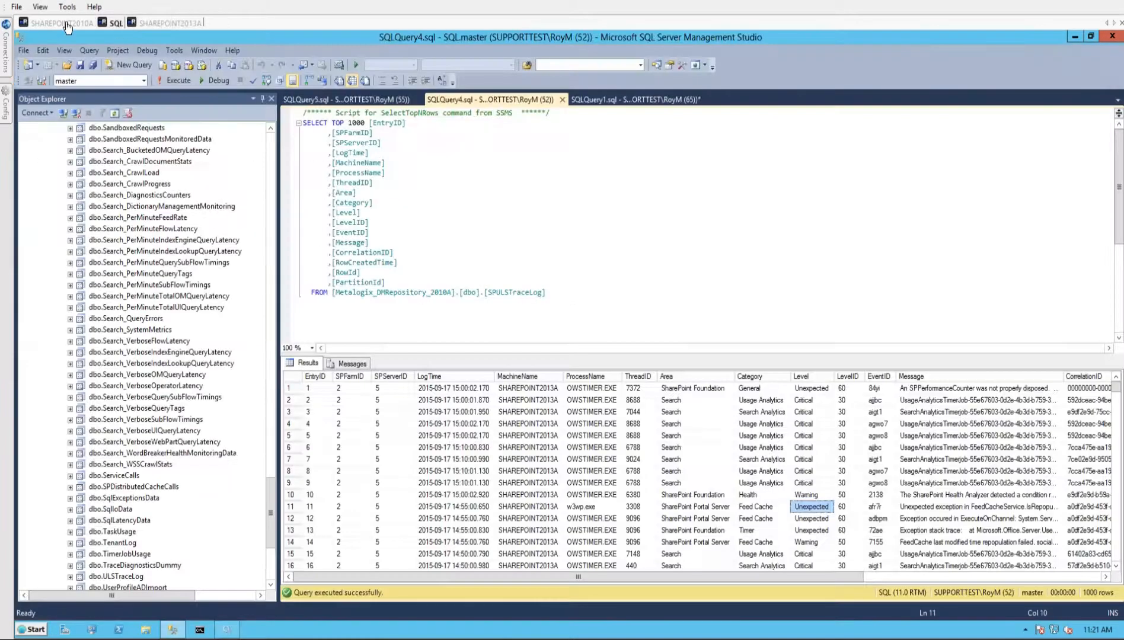
left_click(63, 24)
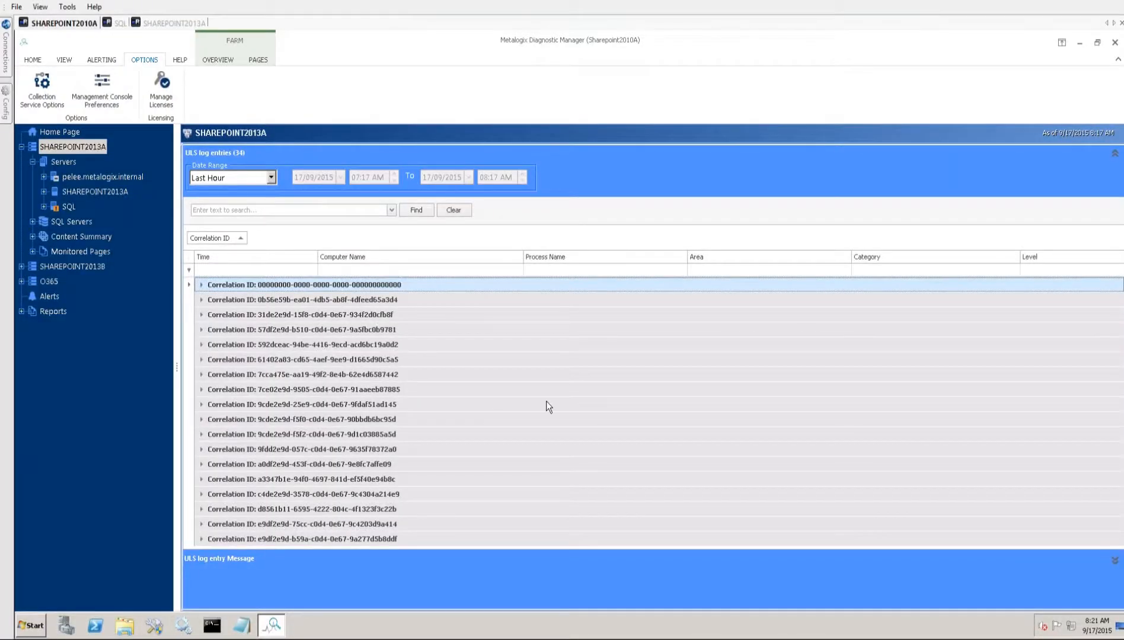